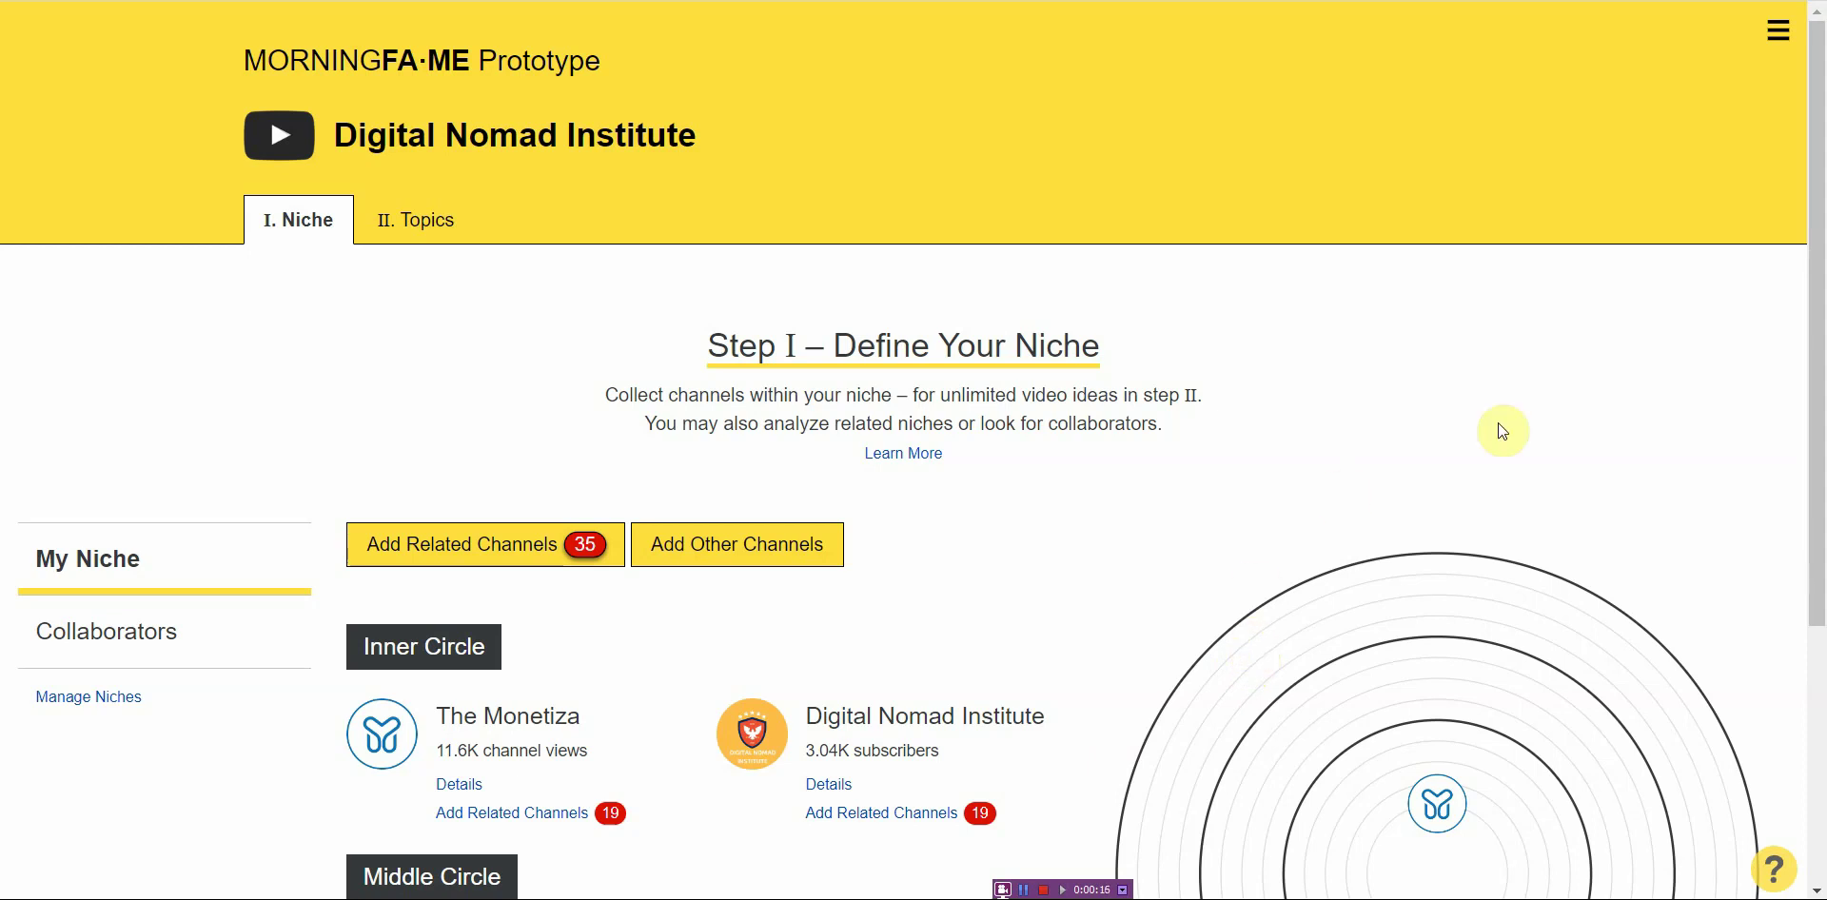
Step: Look over Morningfame's suggested related channels and dismiss them without adding any
drag(1807, 277, 1692, 487)
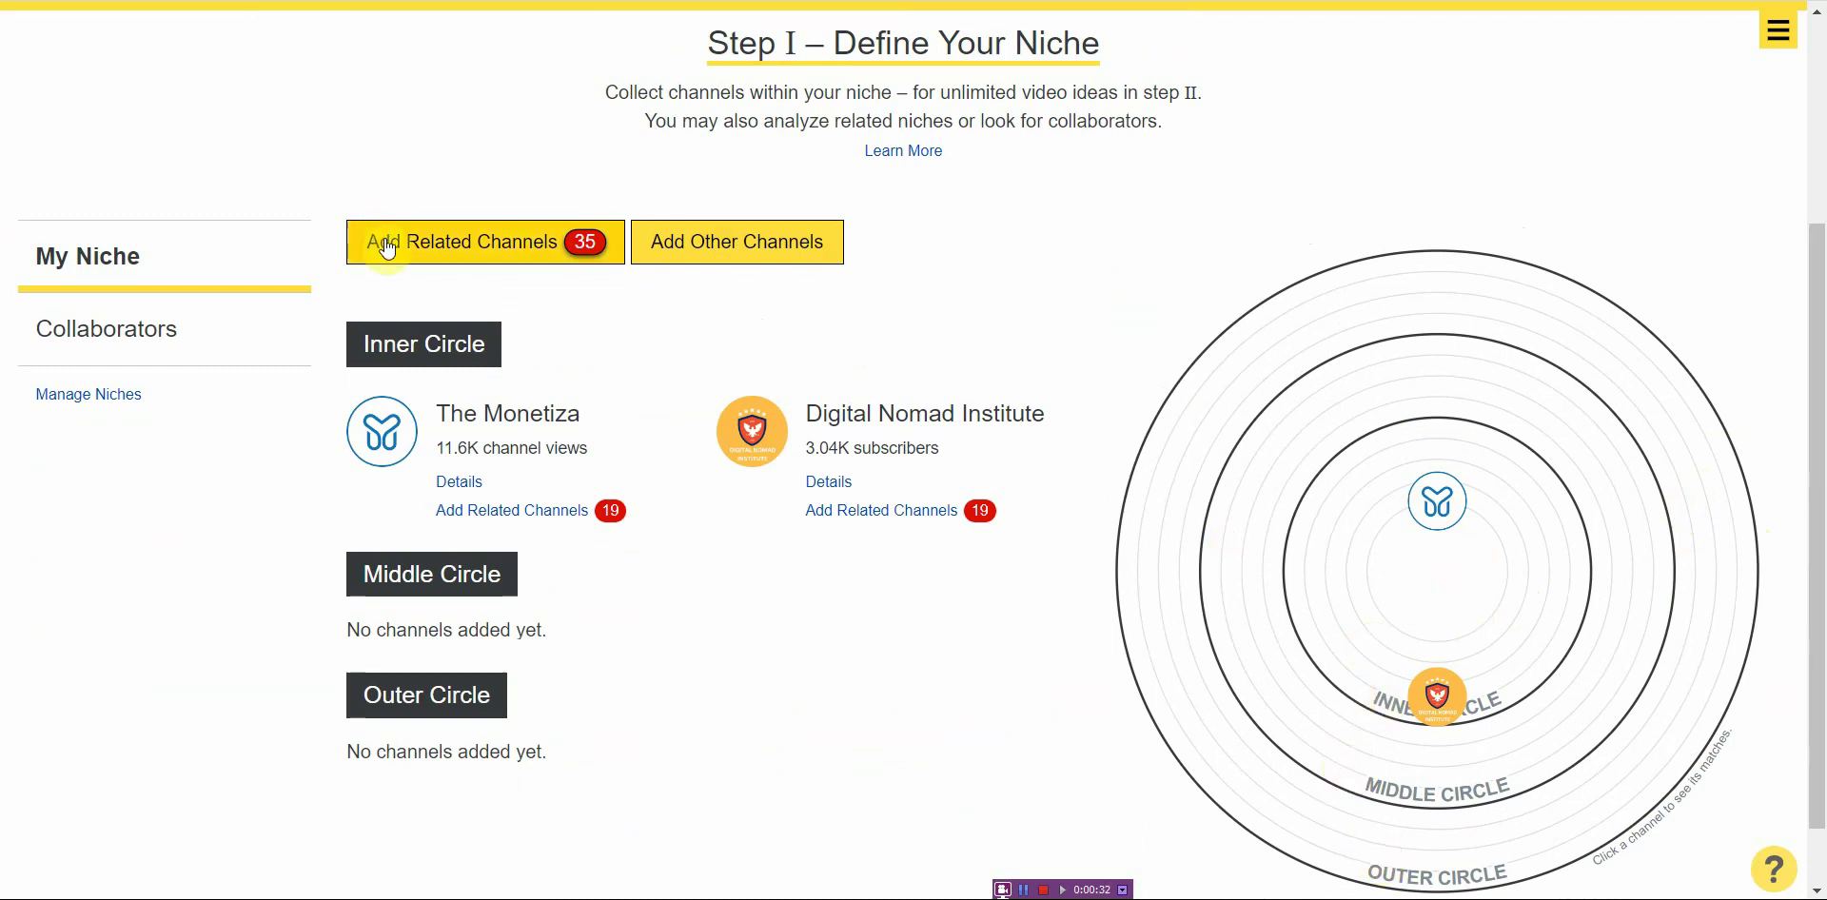
click(501, 250)
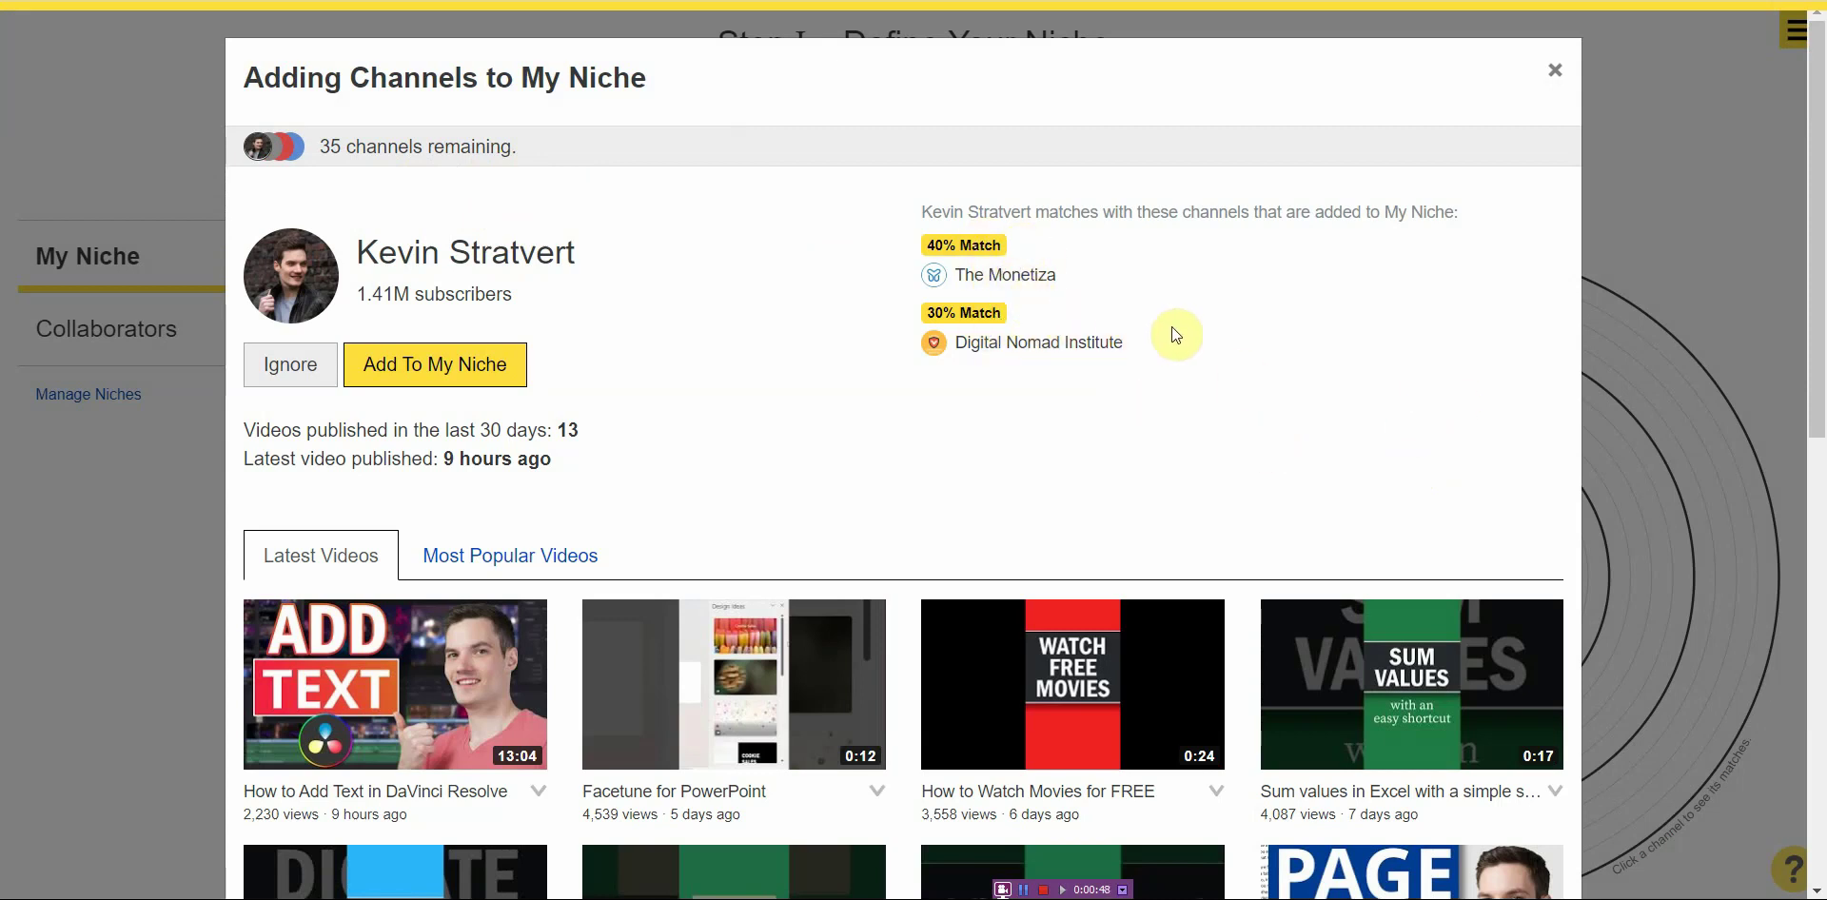
scroll(1172, 328, down, 10)
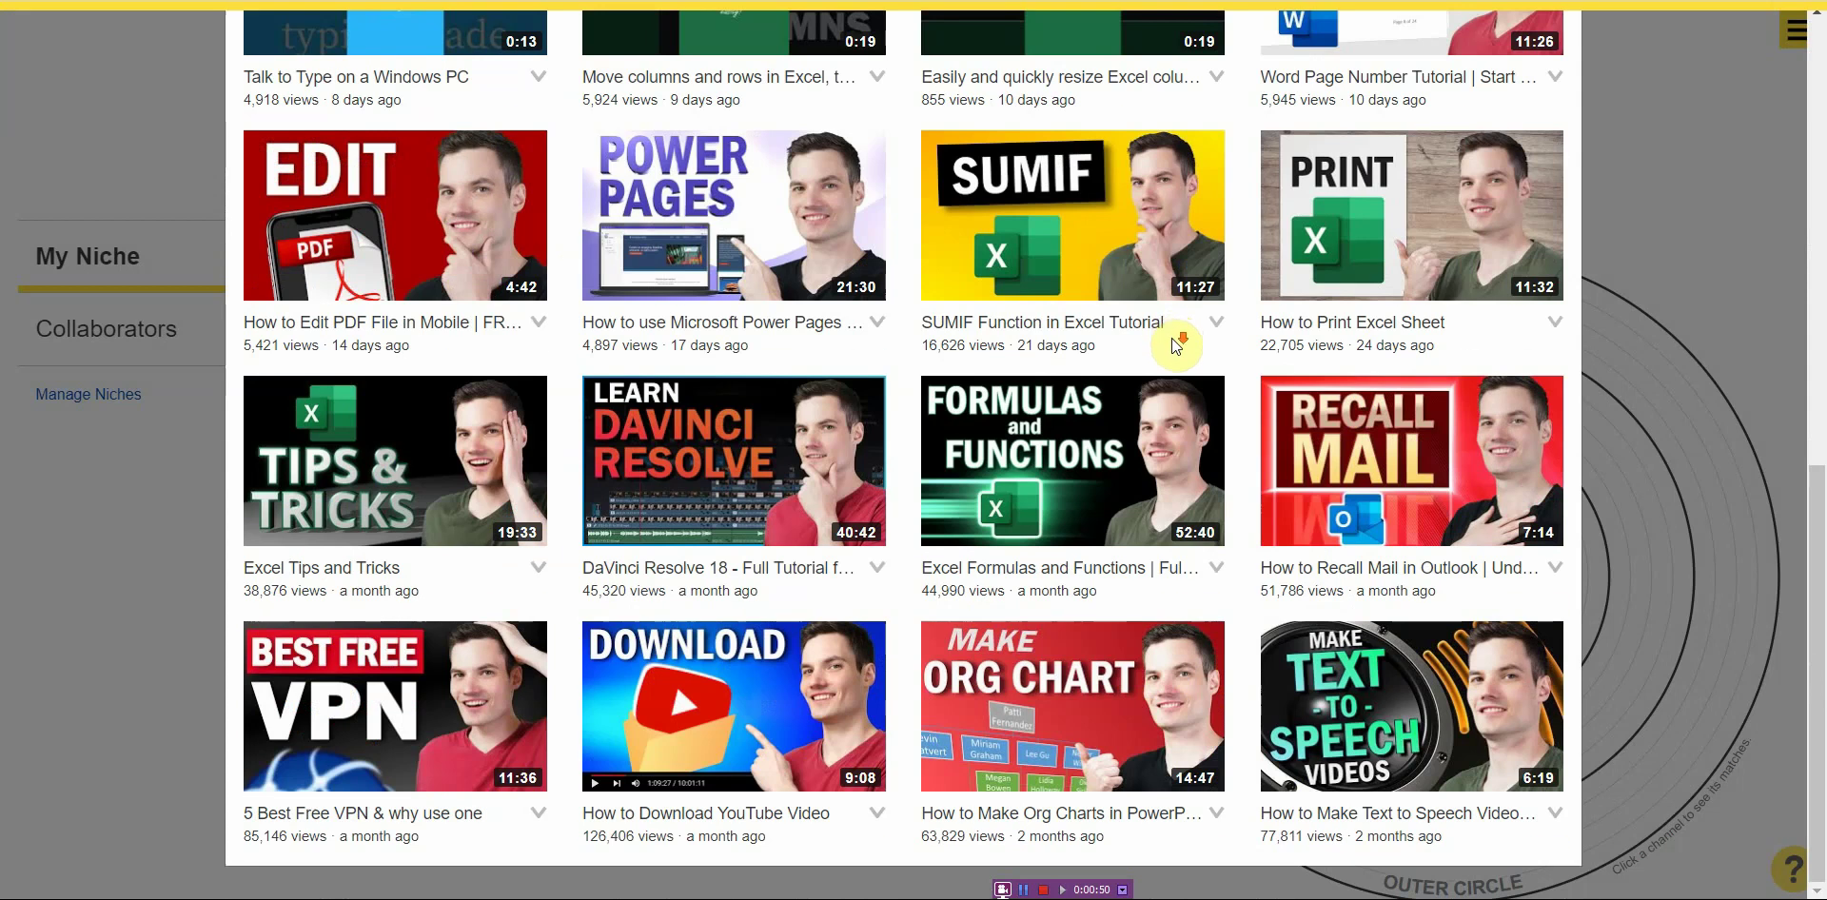
scroll(1172, 337, up, 10)
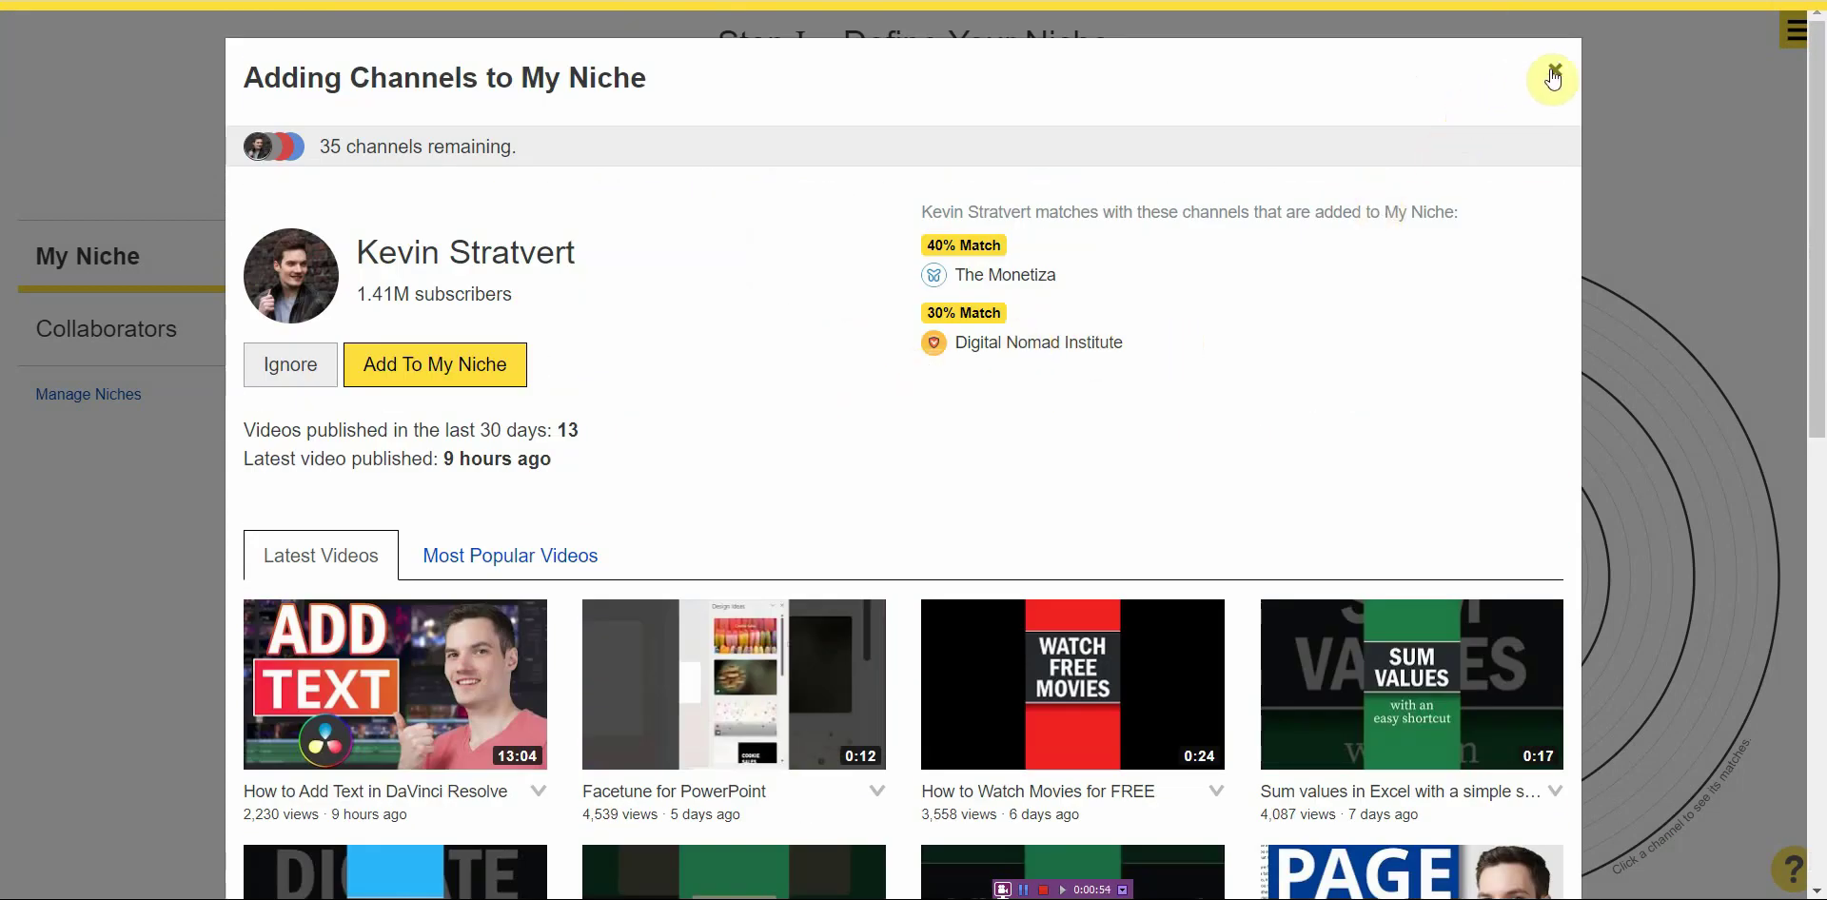
scroll(1557, 78, down, 10)
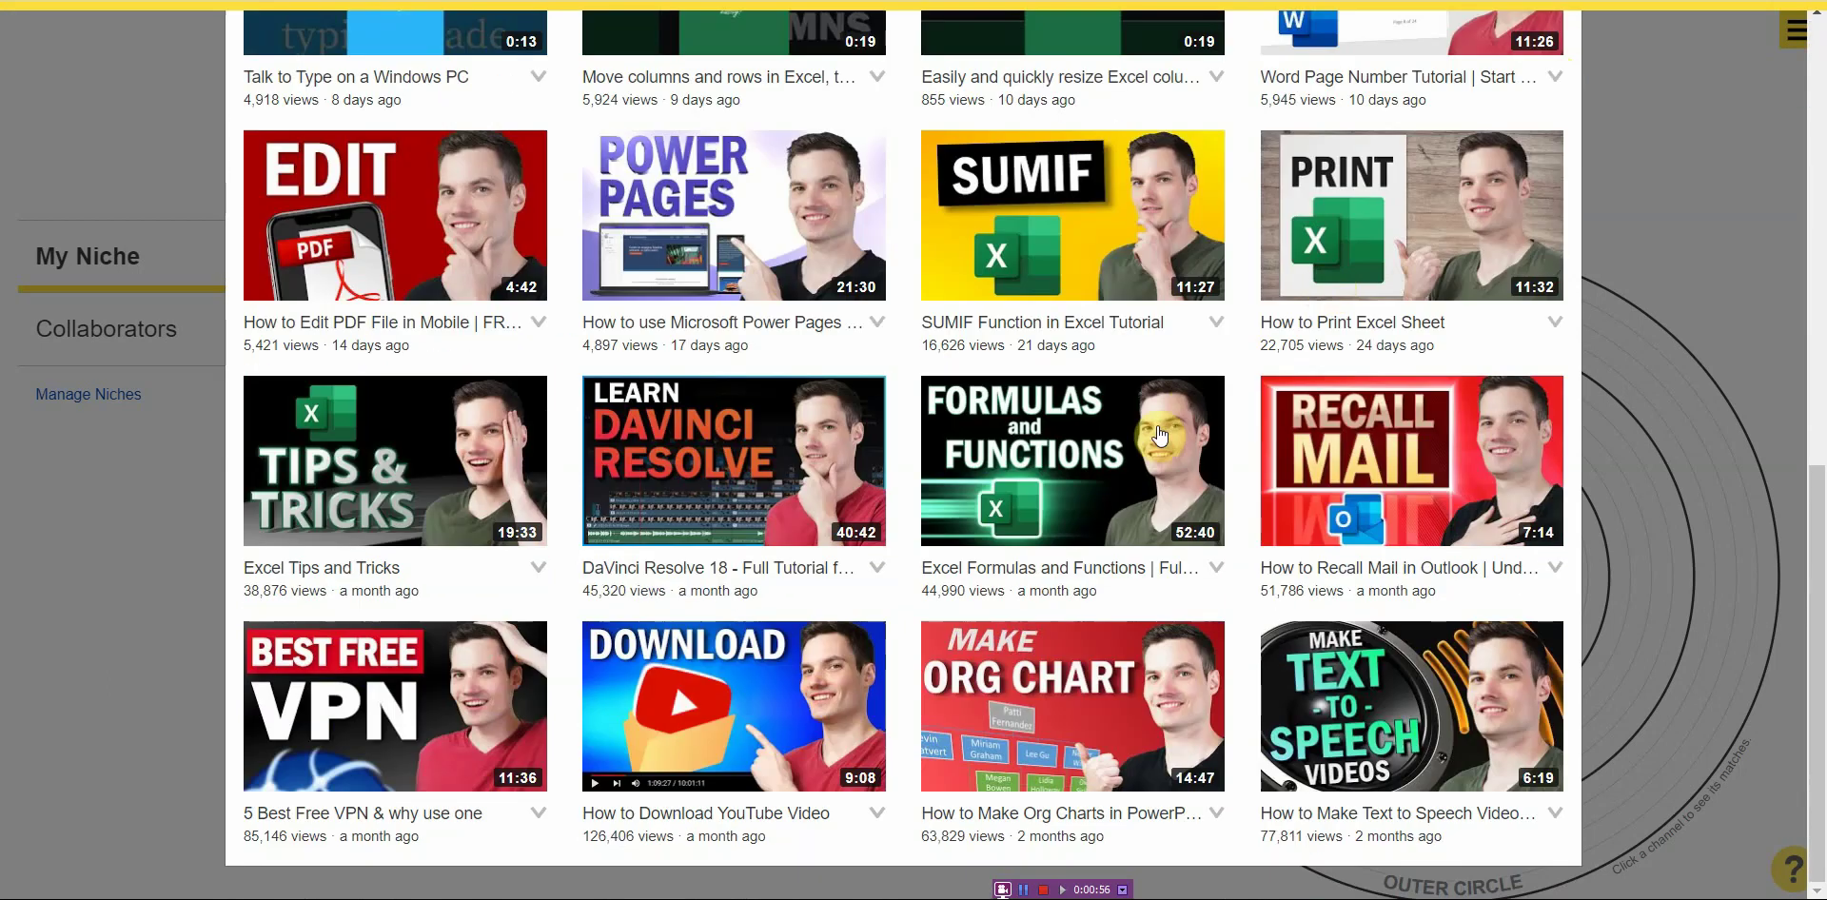
scroll(1183, 423, up, 10)
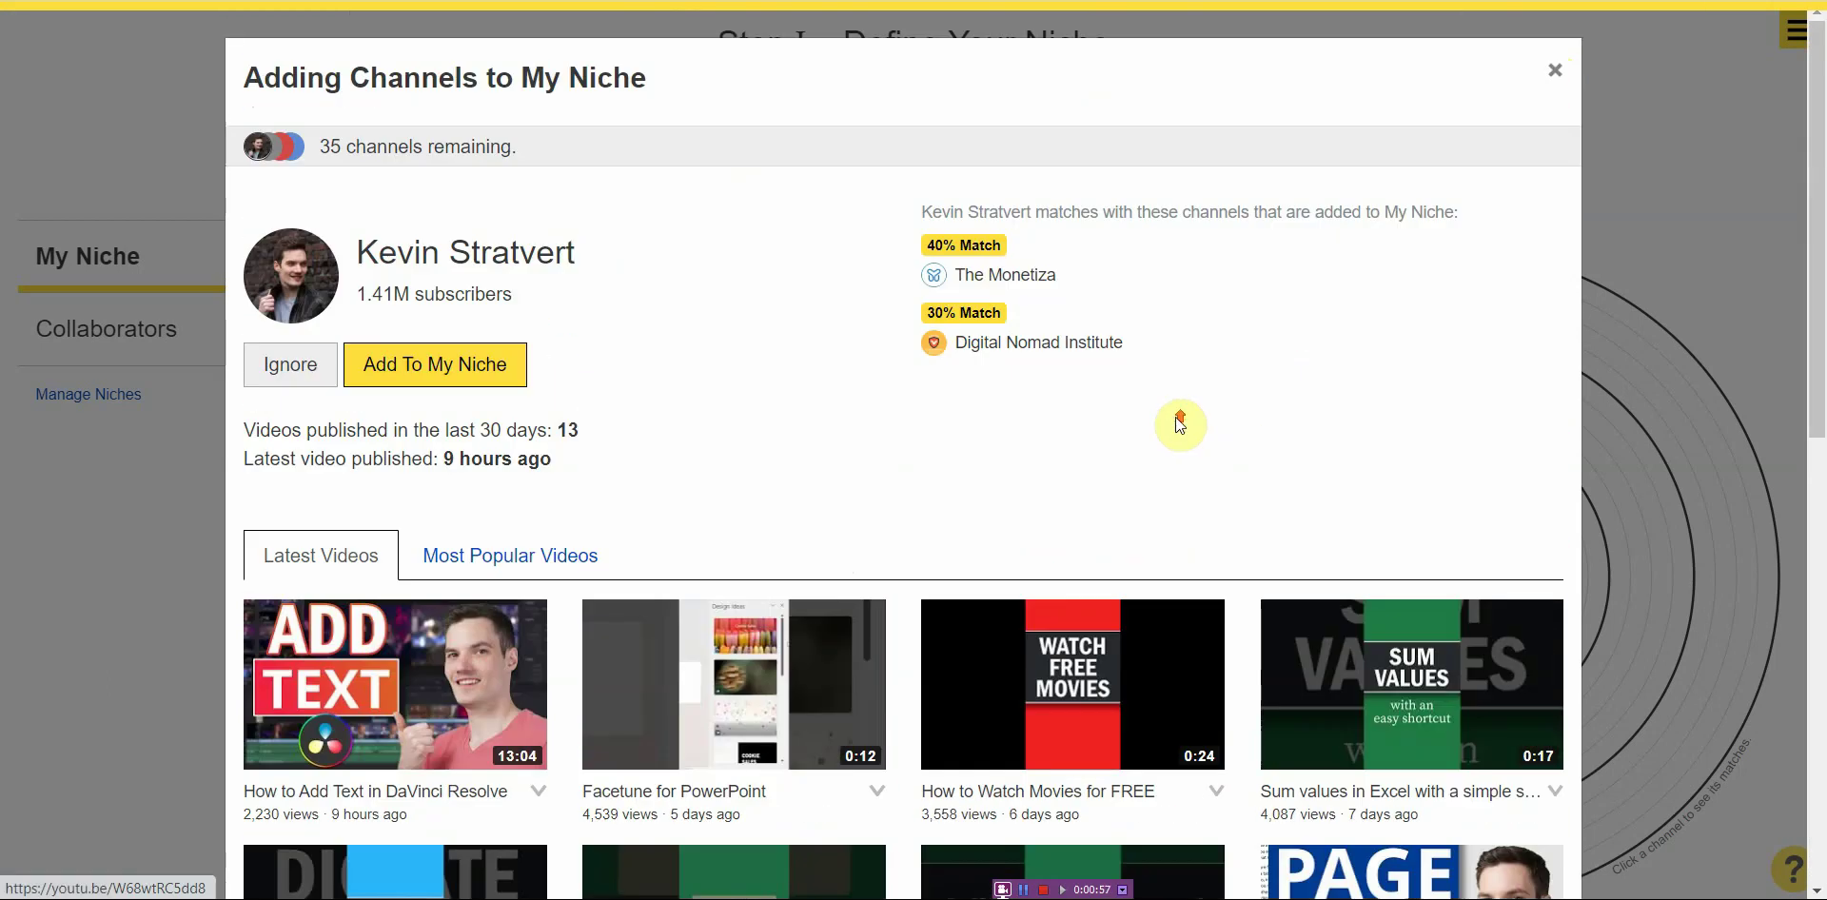
click(1555, 69)
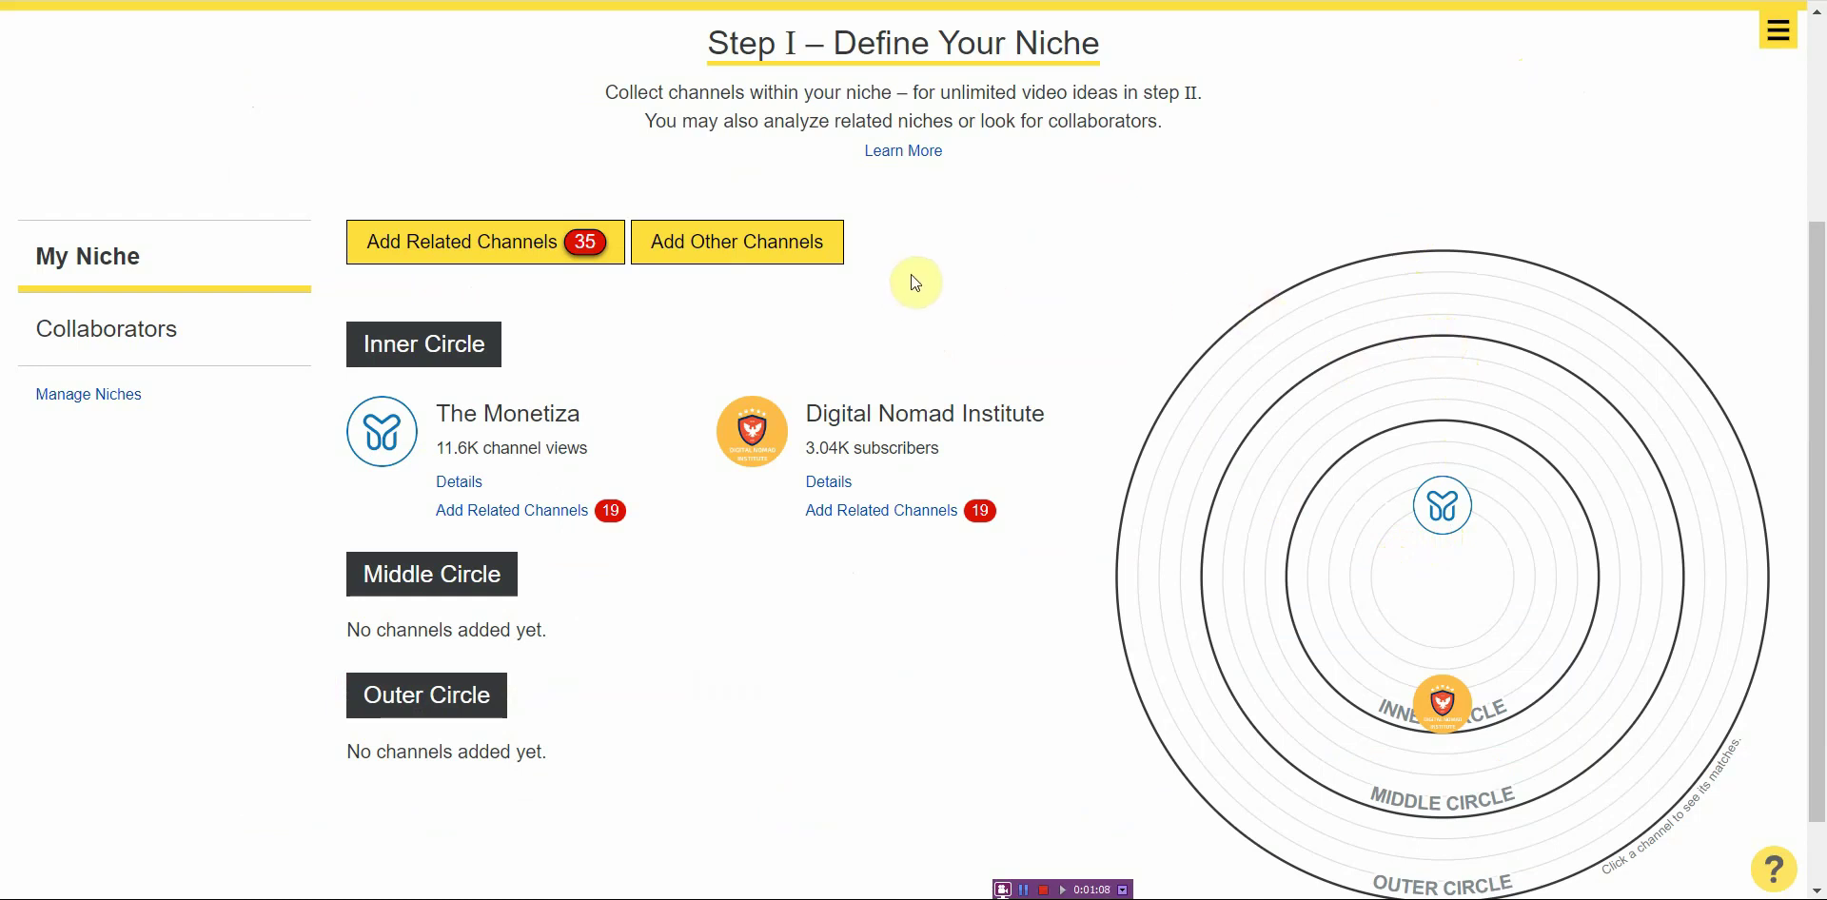
Step: Search YouTube for 'digital nomad'
key(ctrl+Tab)
click(873, 32)
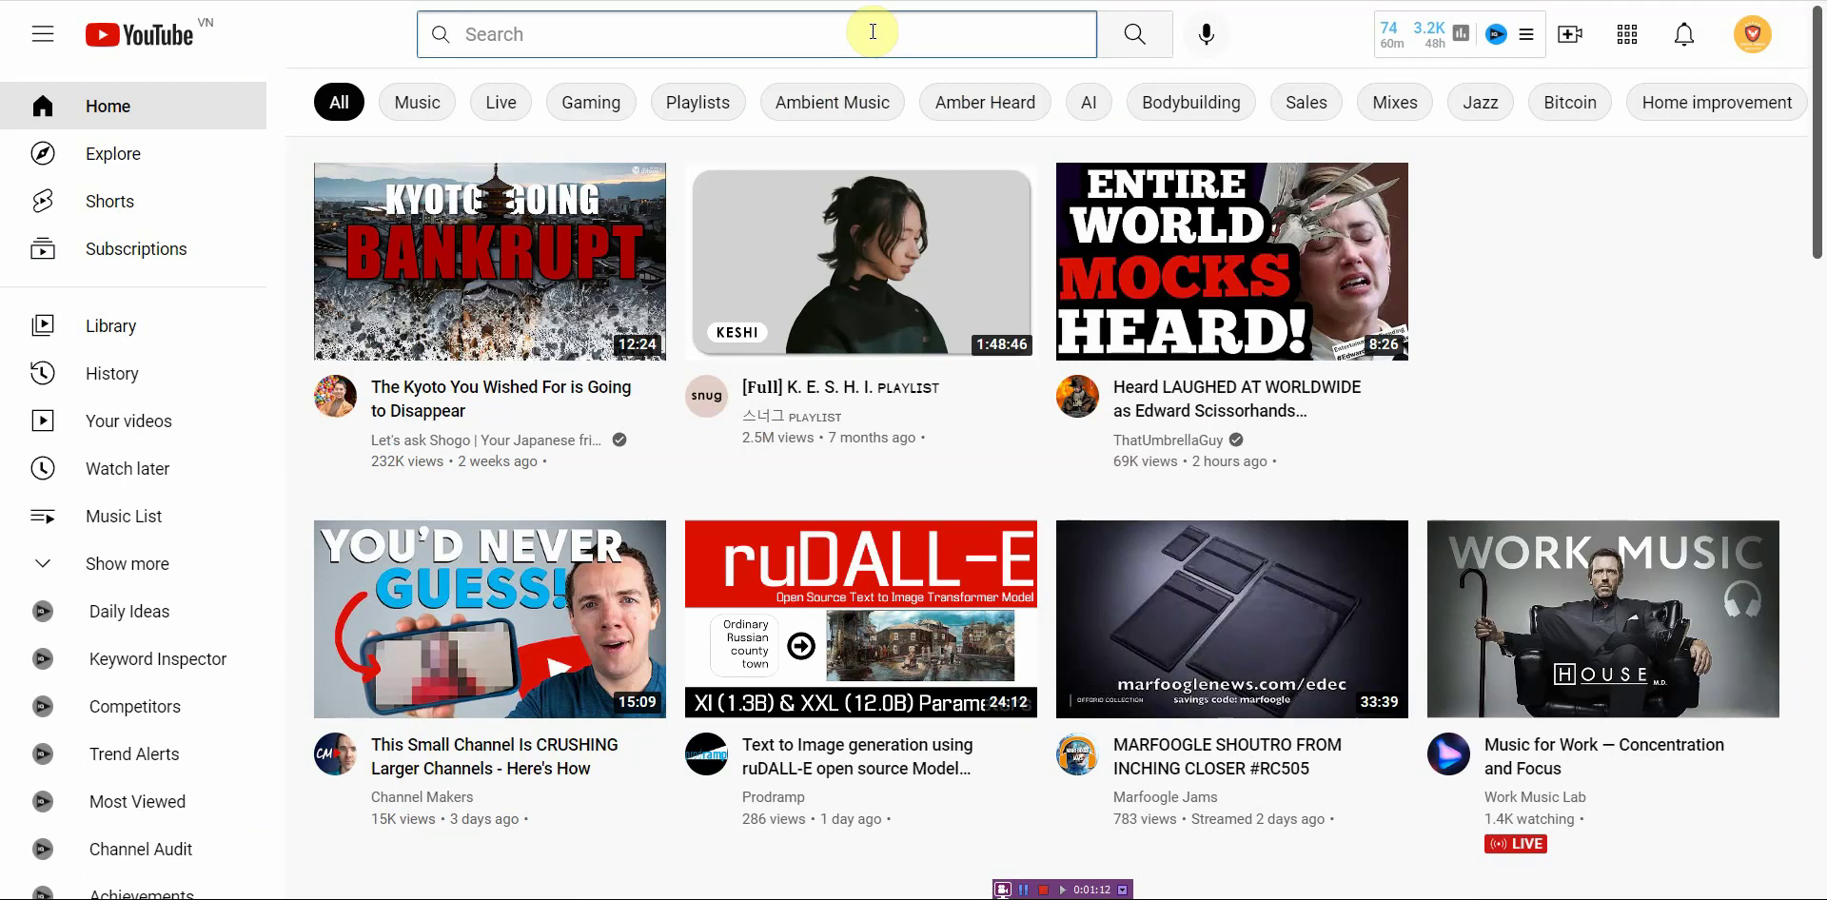
text(dig)
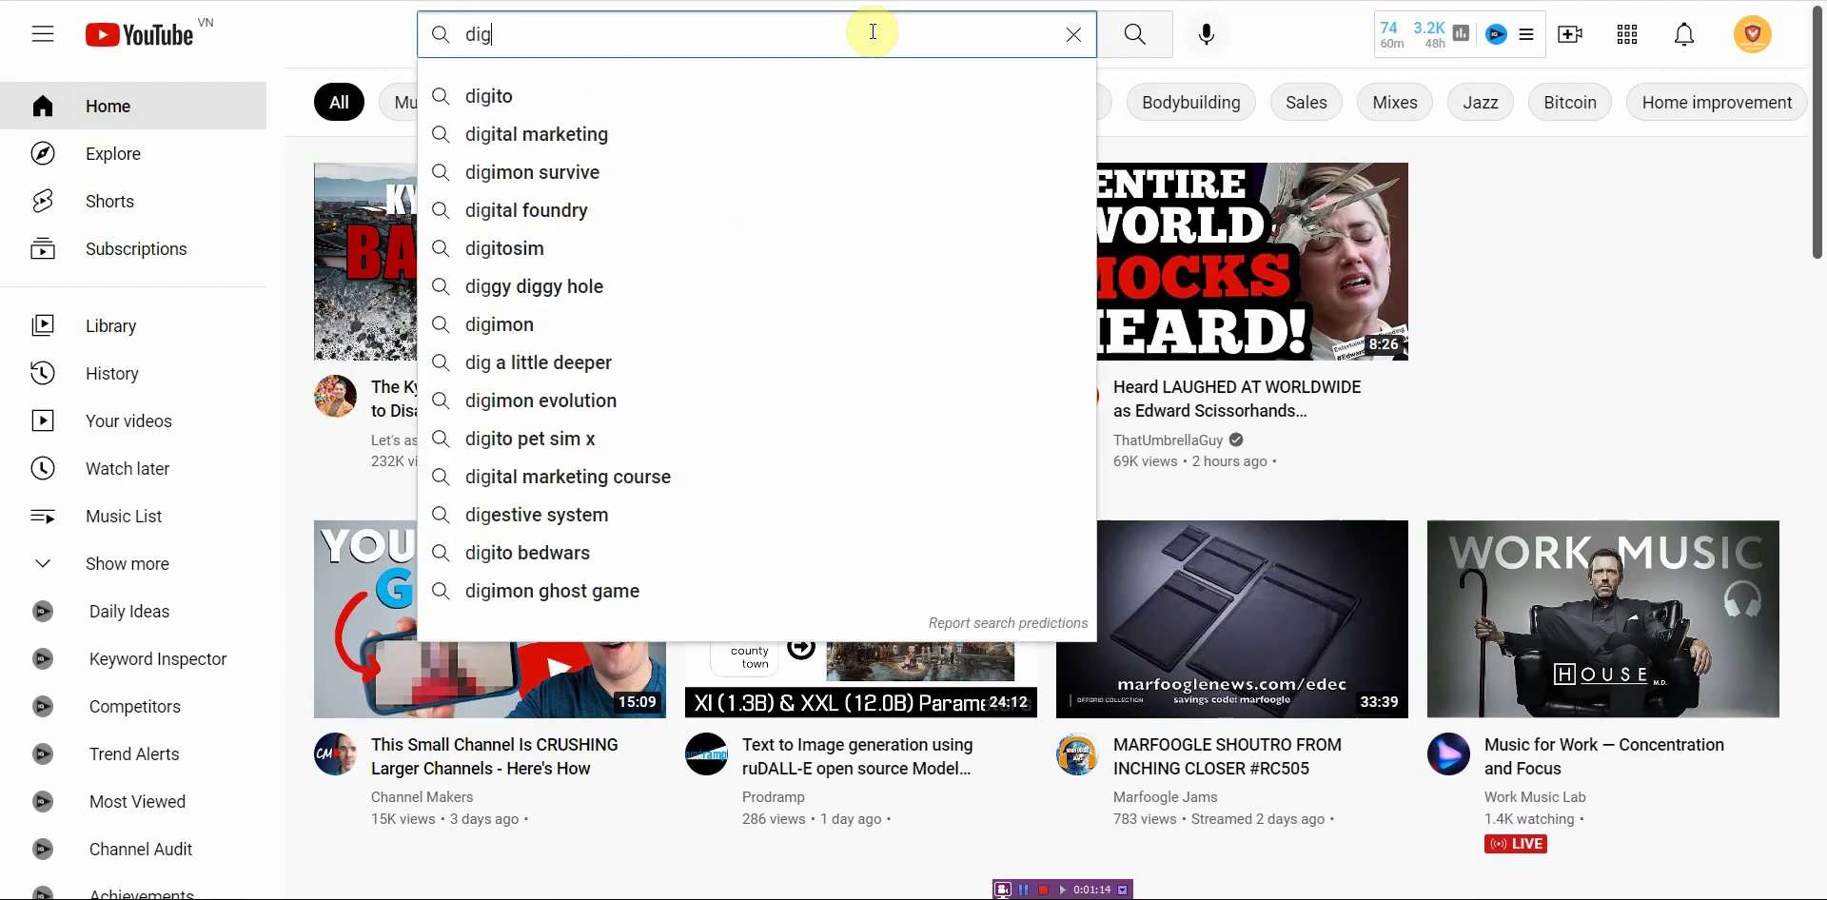
text(ital nomad)
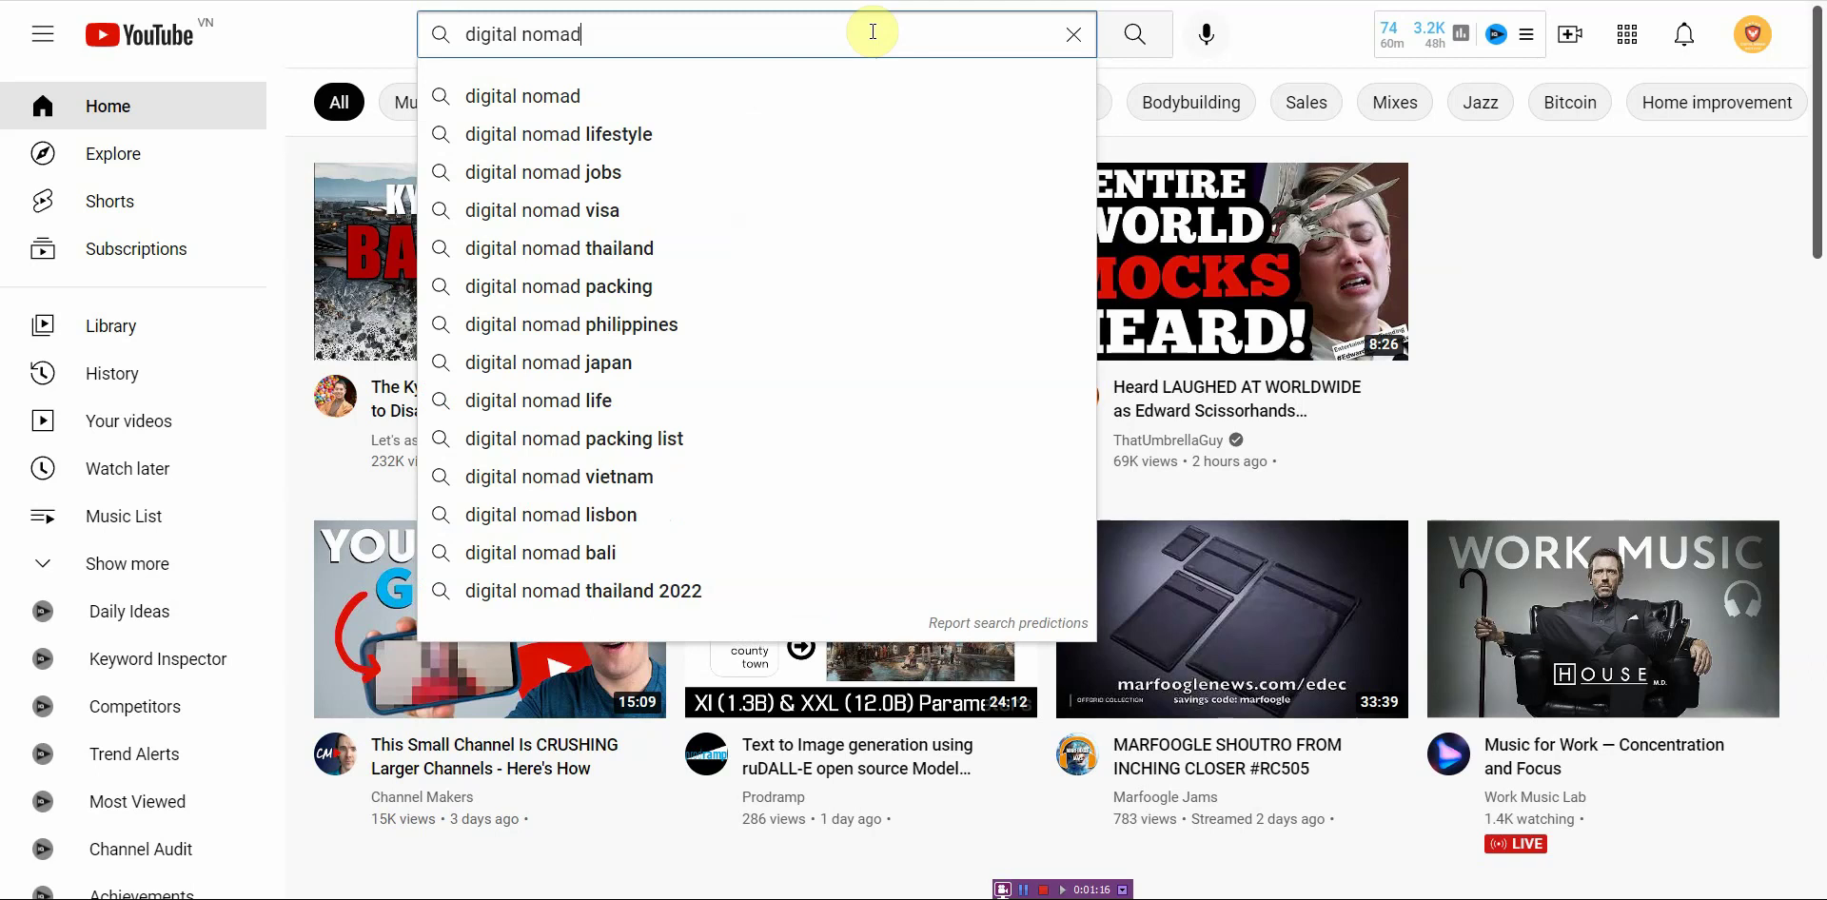
key(Return)
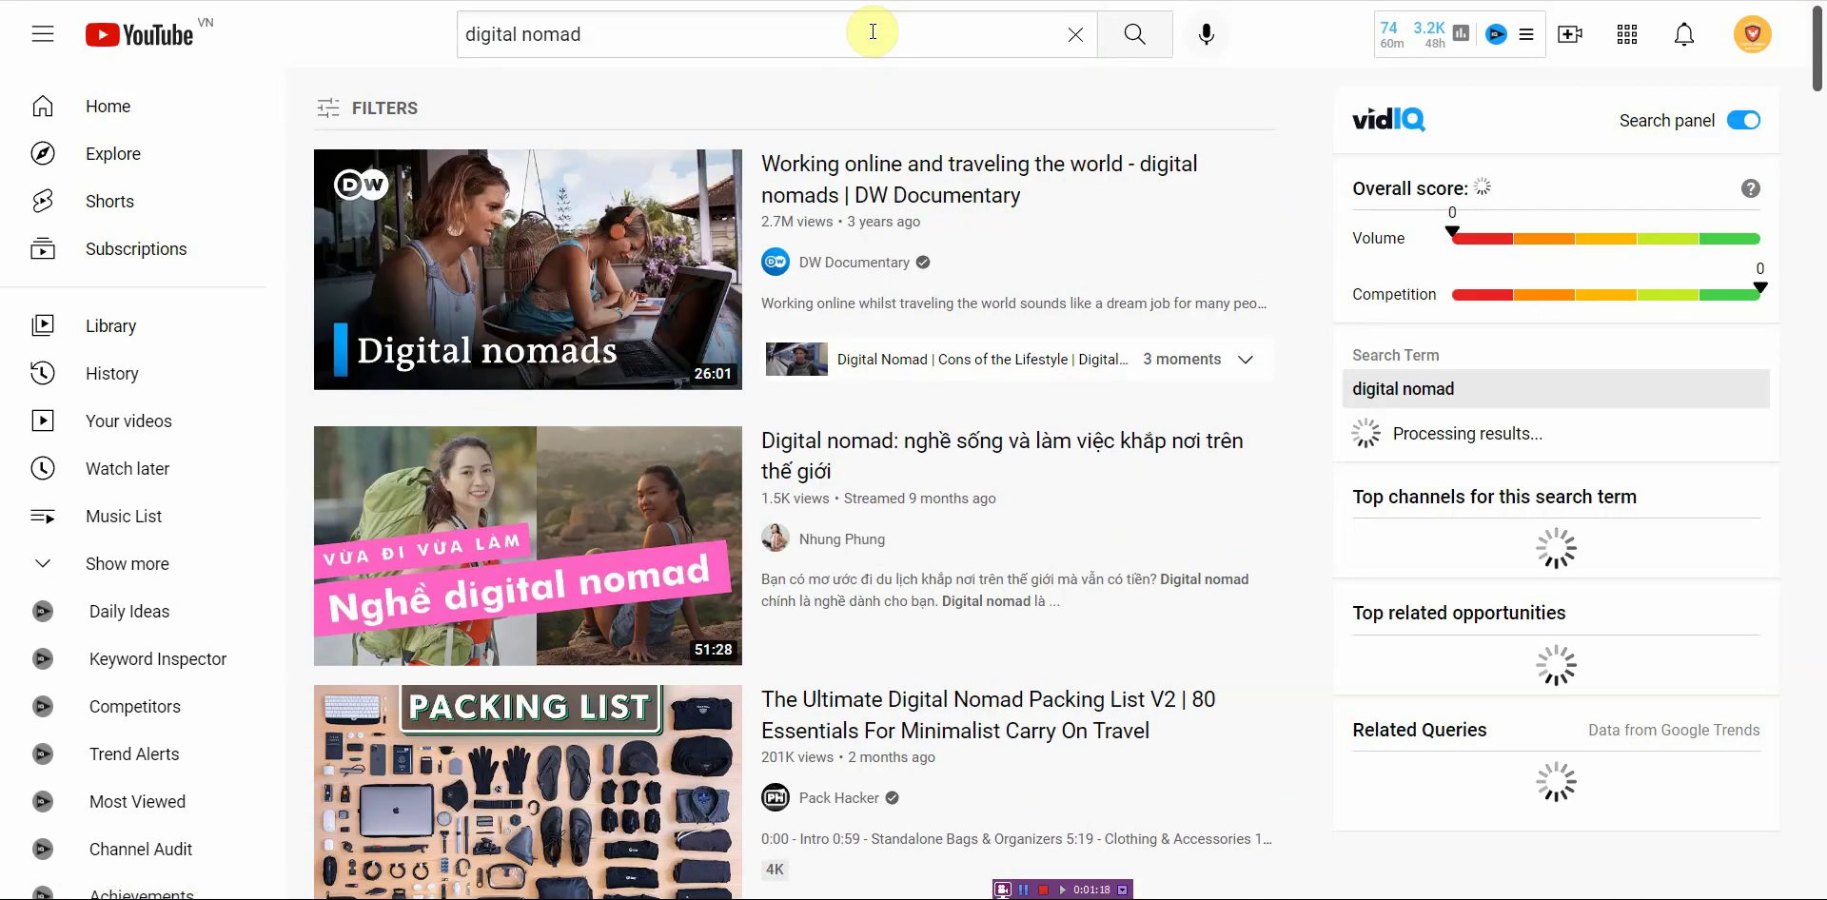
Step: Filter the 'digital nomad' results to channels only and scroll through the channel list
click(429, 107)
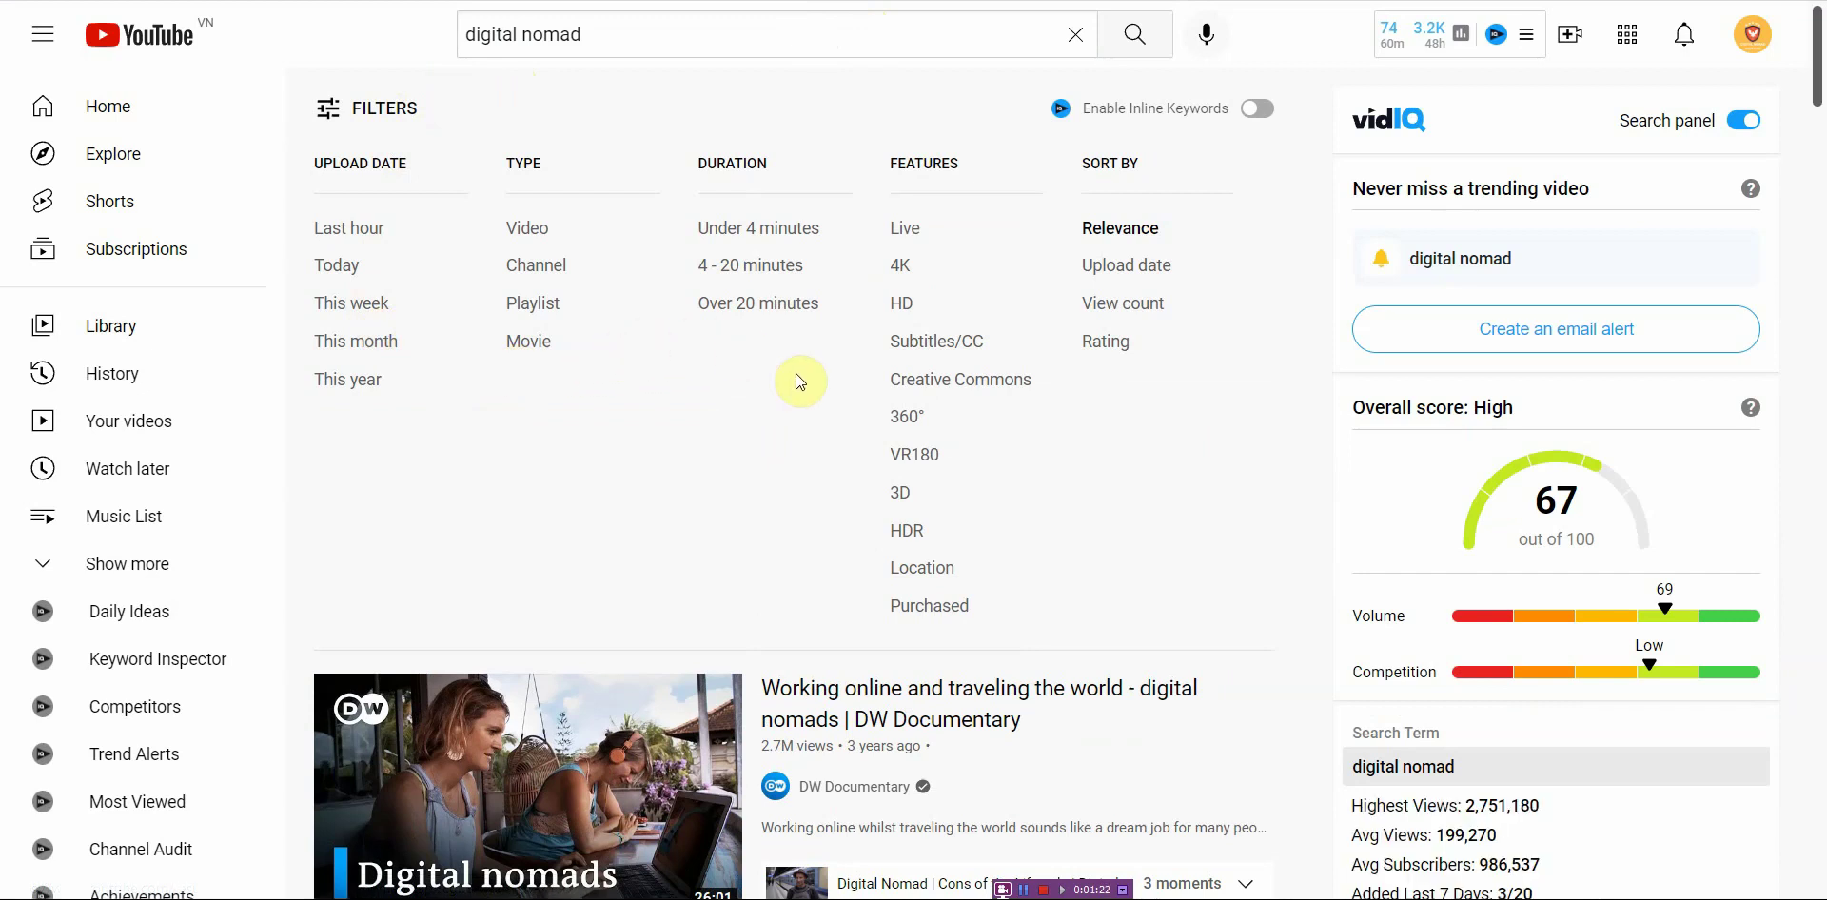
click(568, 270)
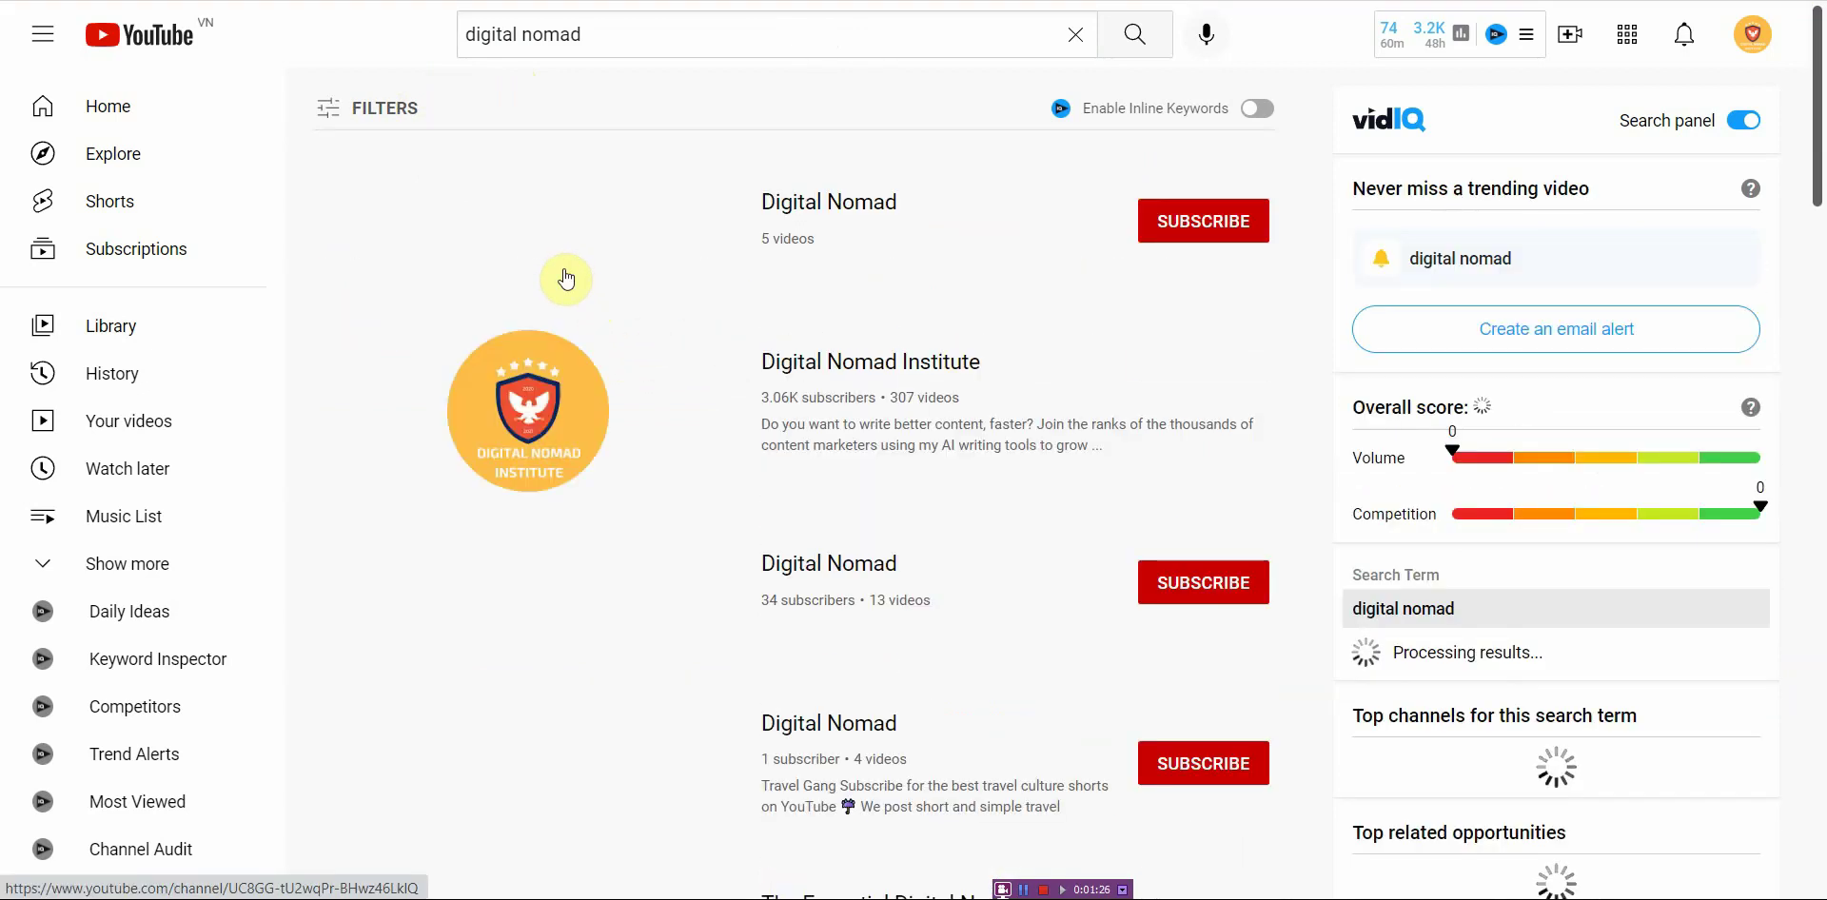
scroll(917, 433, down, 9)
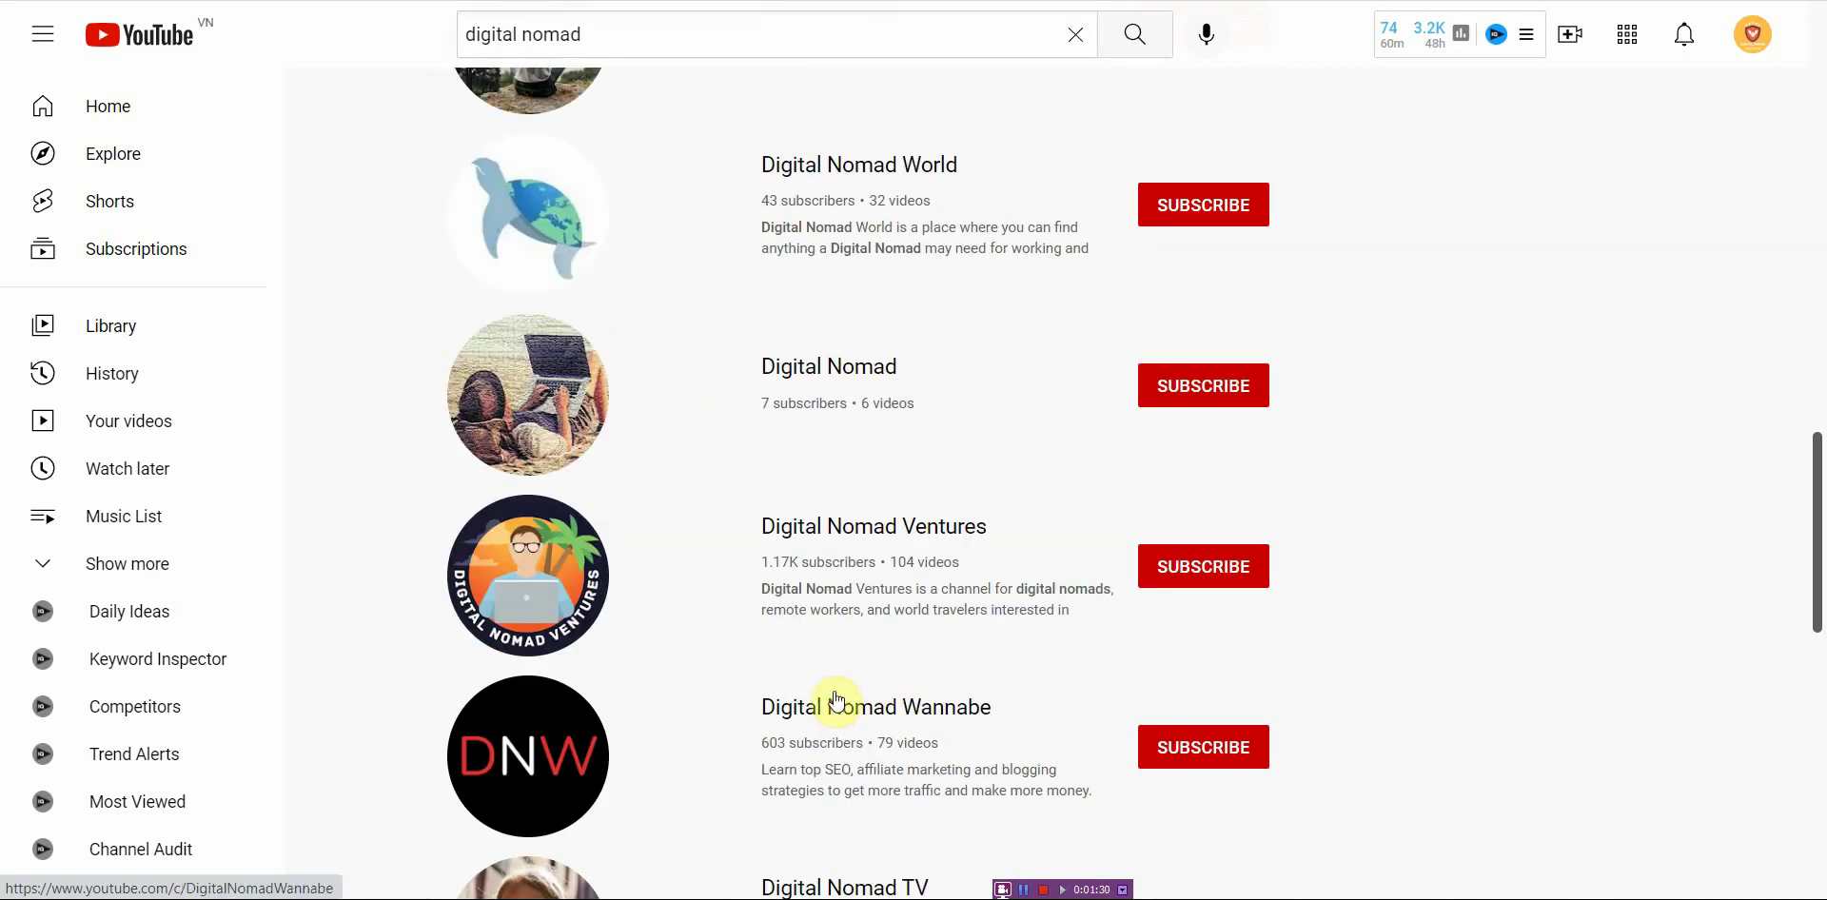
scroll(835, 701, down, 10)
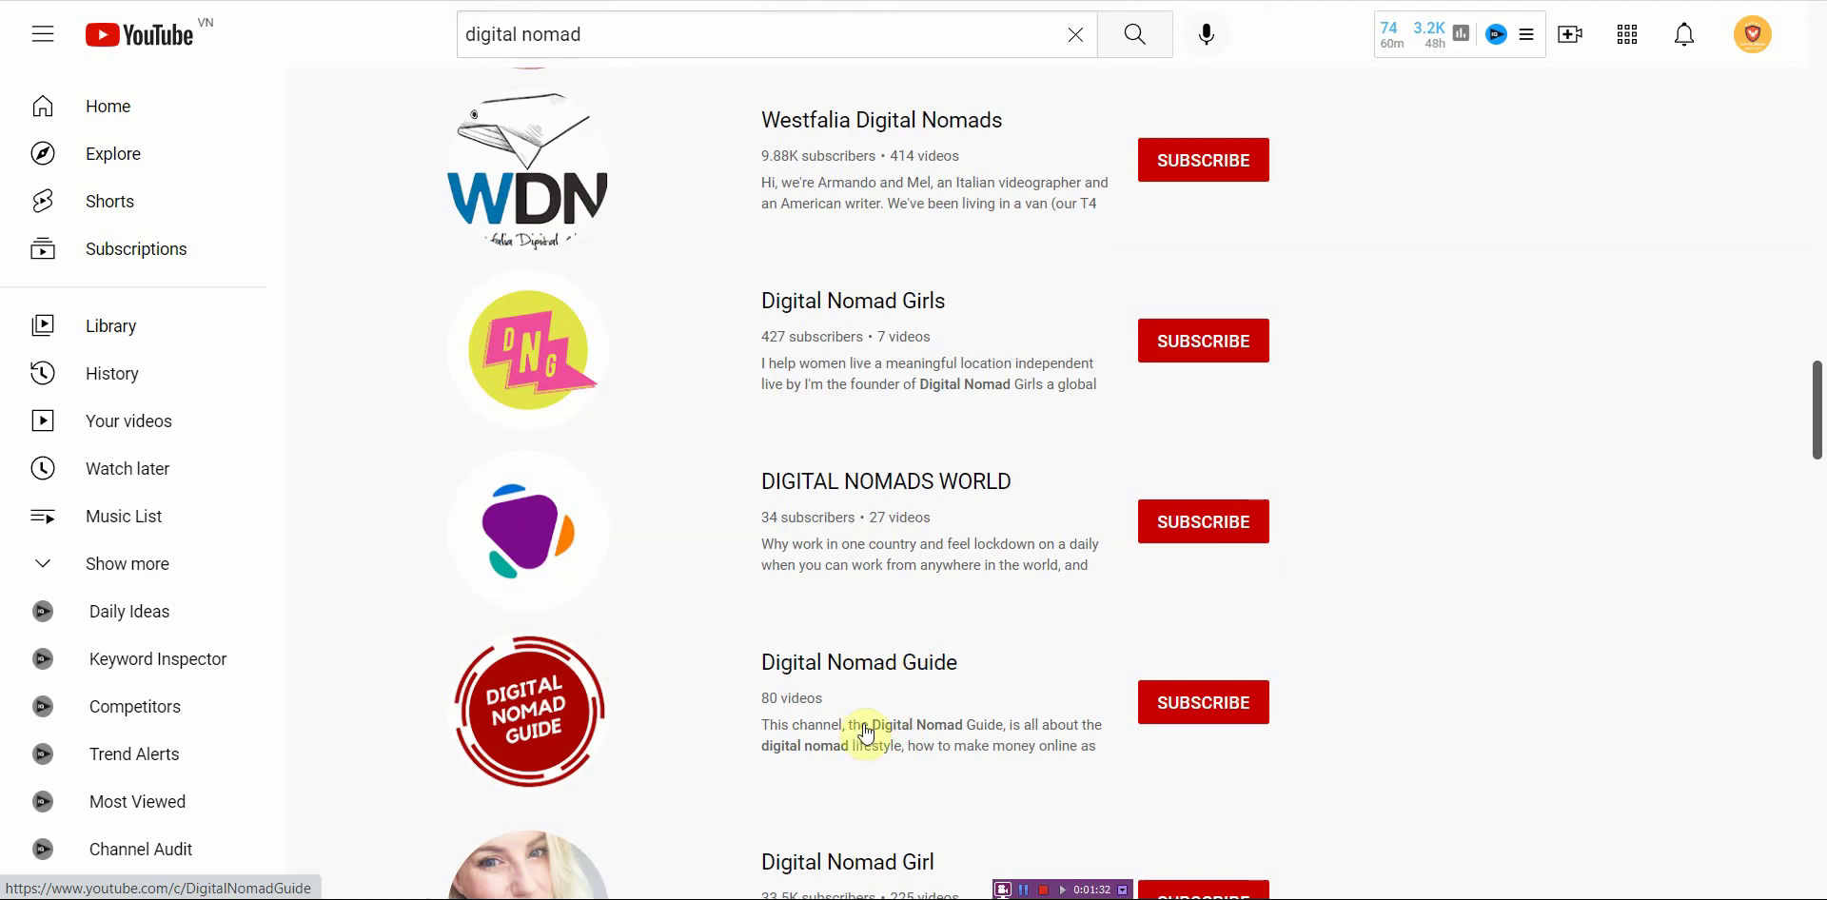
scroll(905, 683, down, 14)
scroll(875, 605, down, 5)
key(Home)
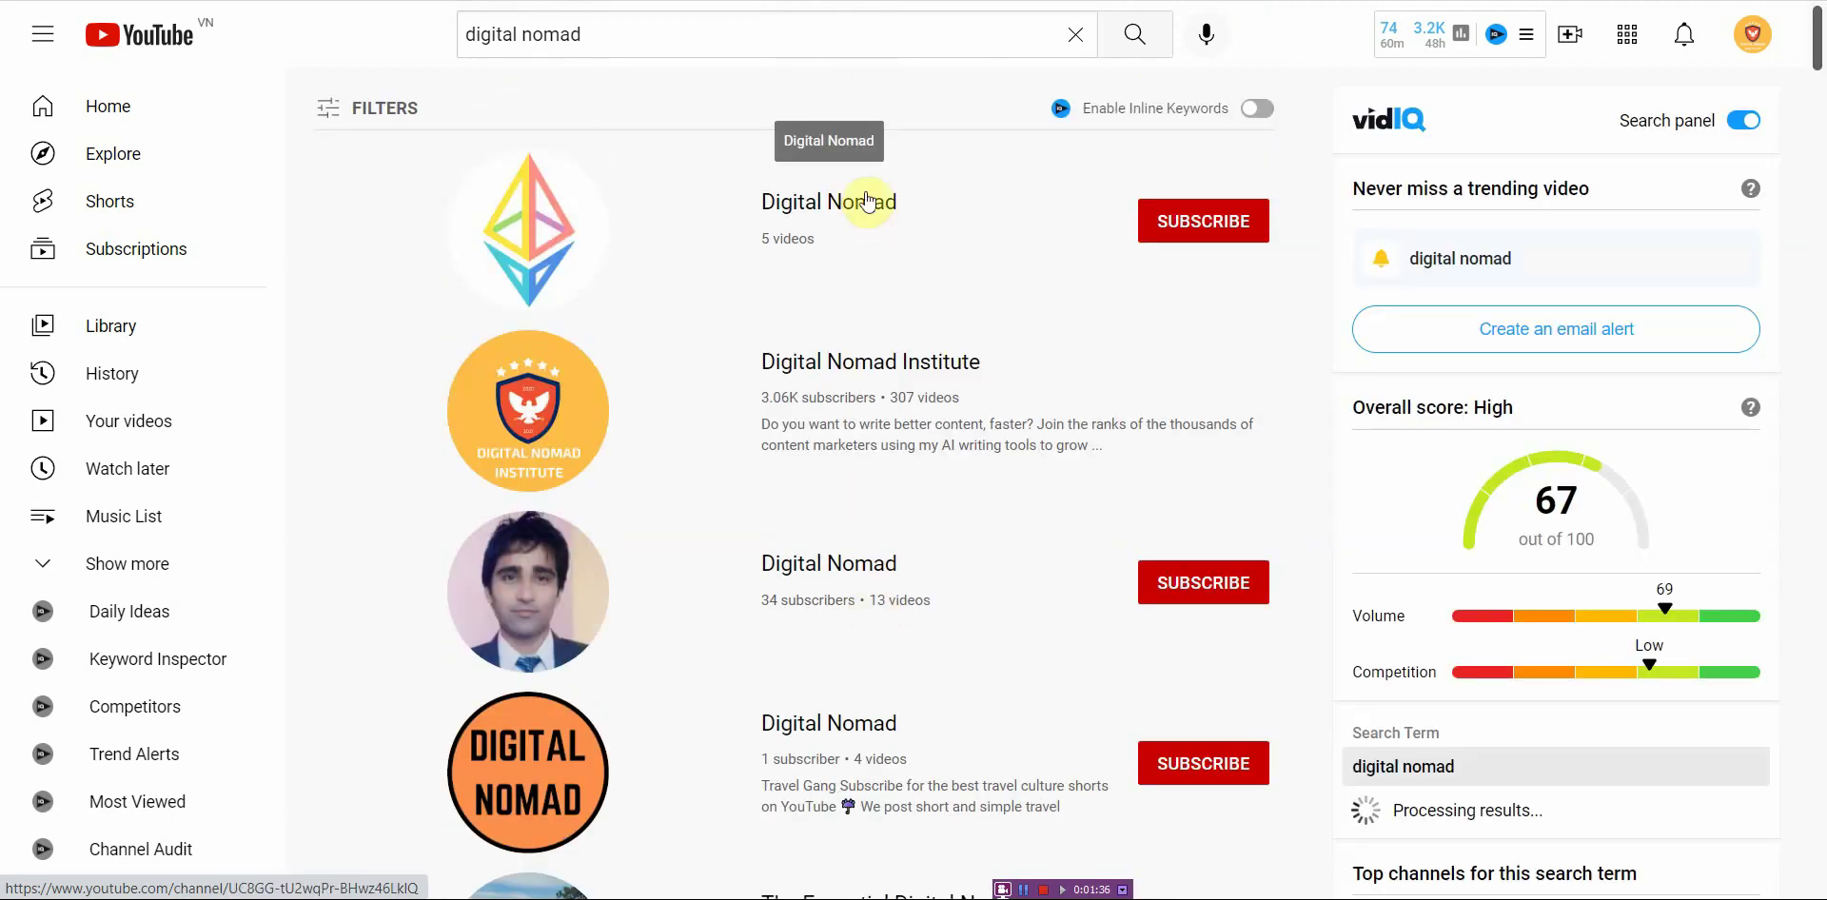
scroll(837, 285, down, 20)
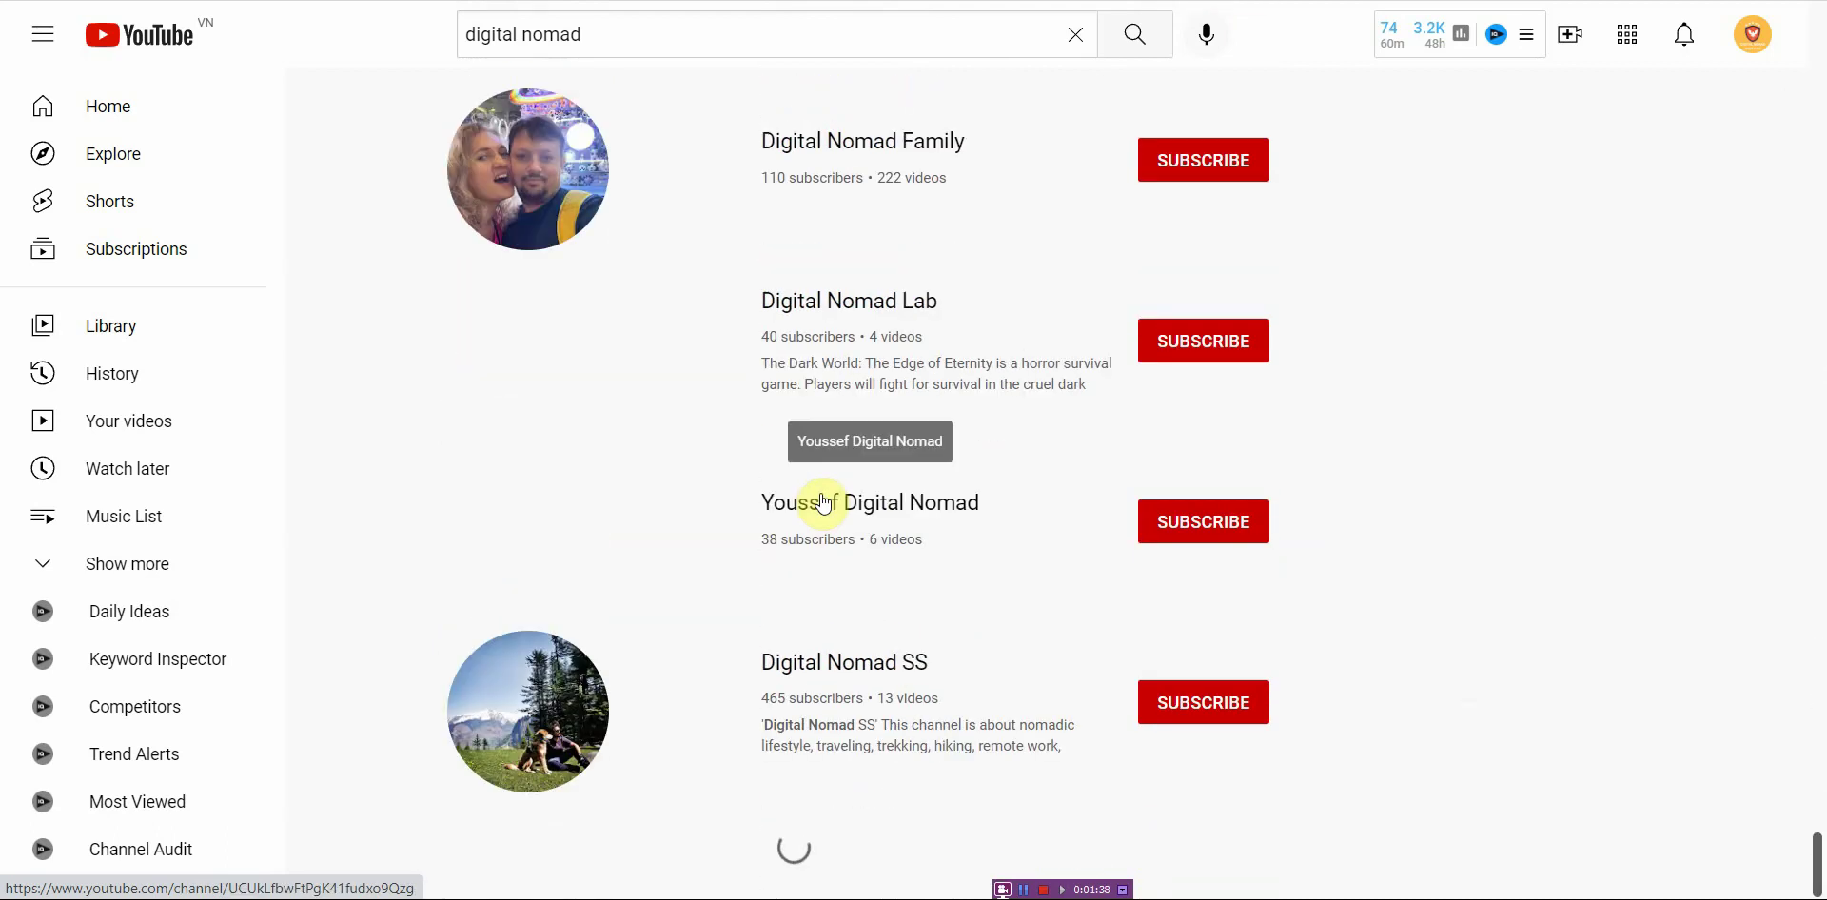
scroll(826, 513, down, 10)
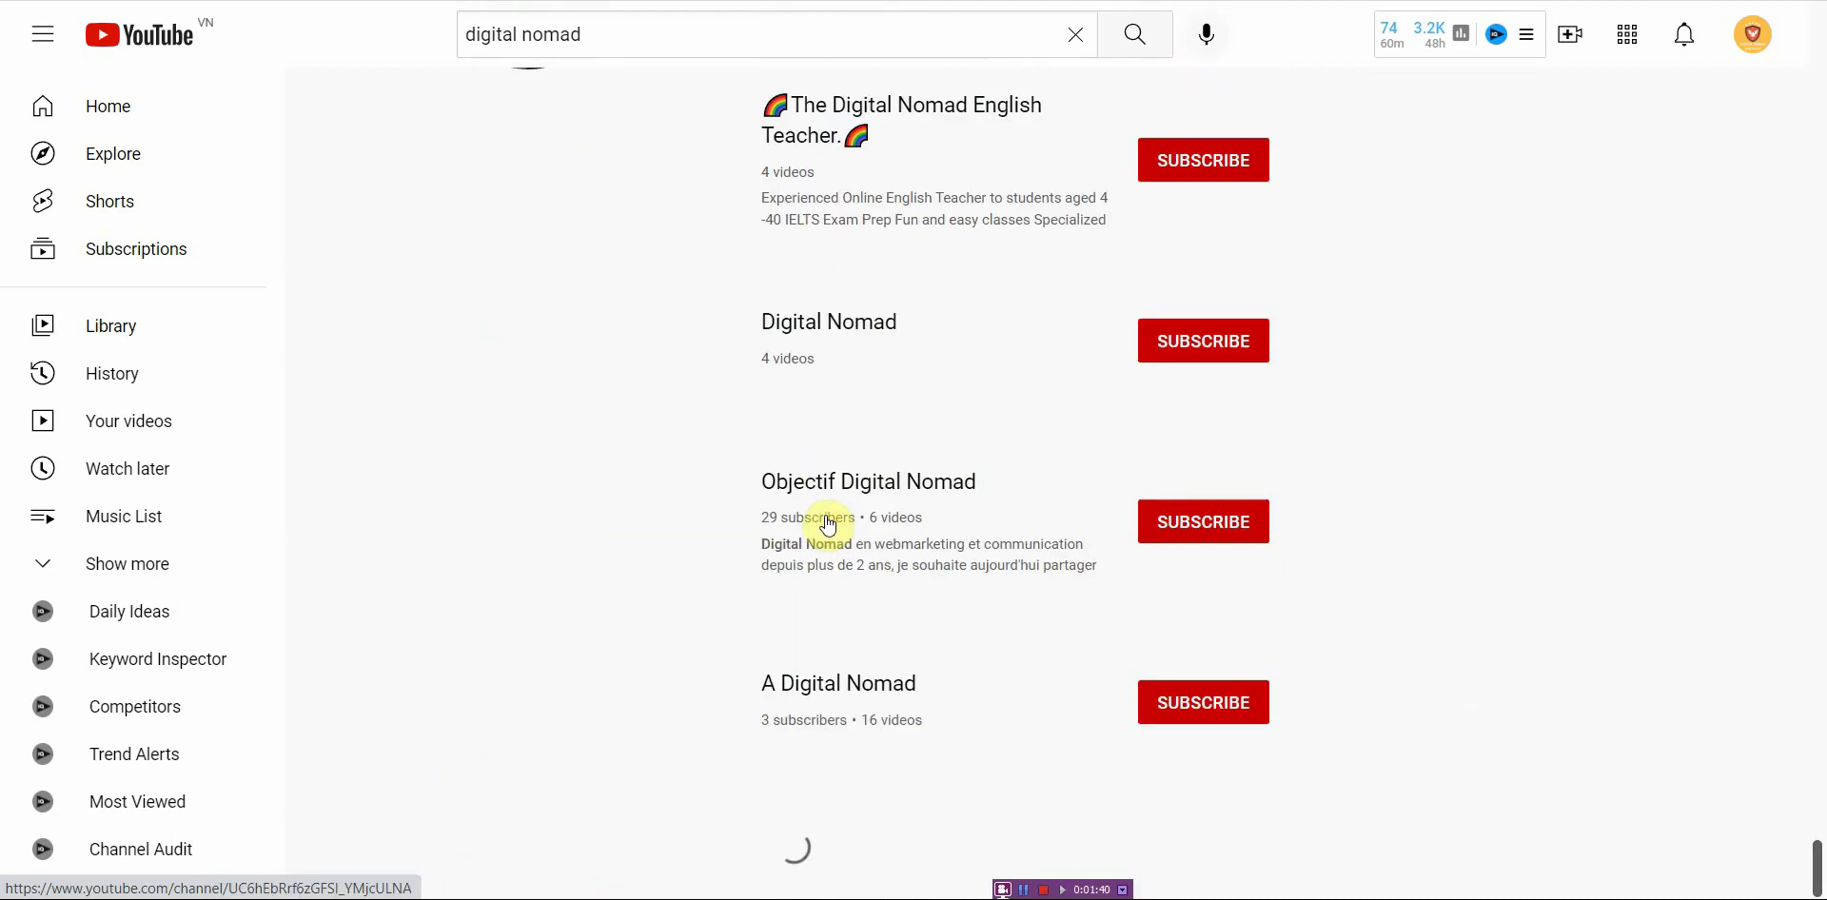
scroll(828, 523, down, 5)
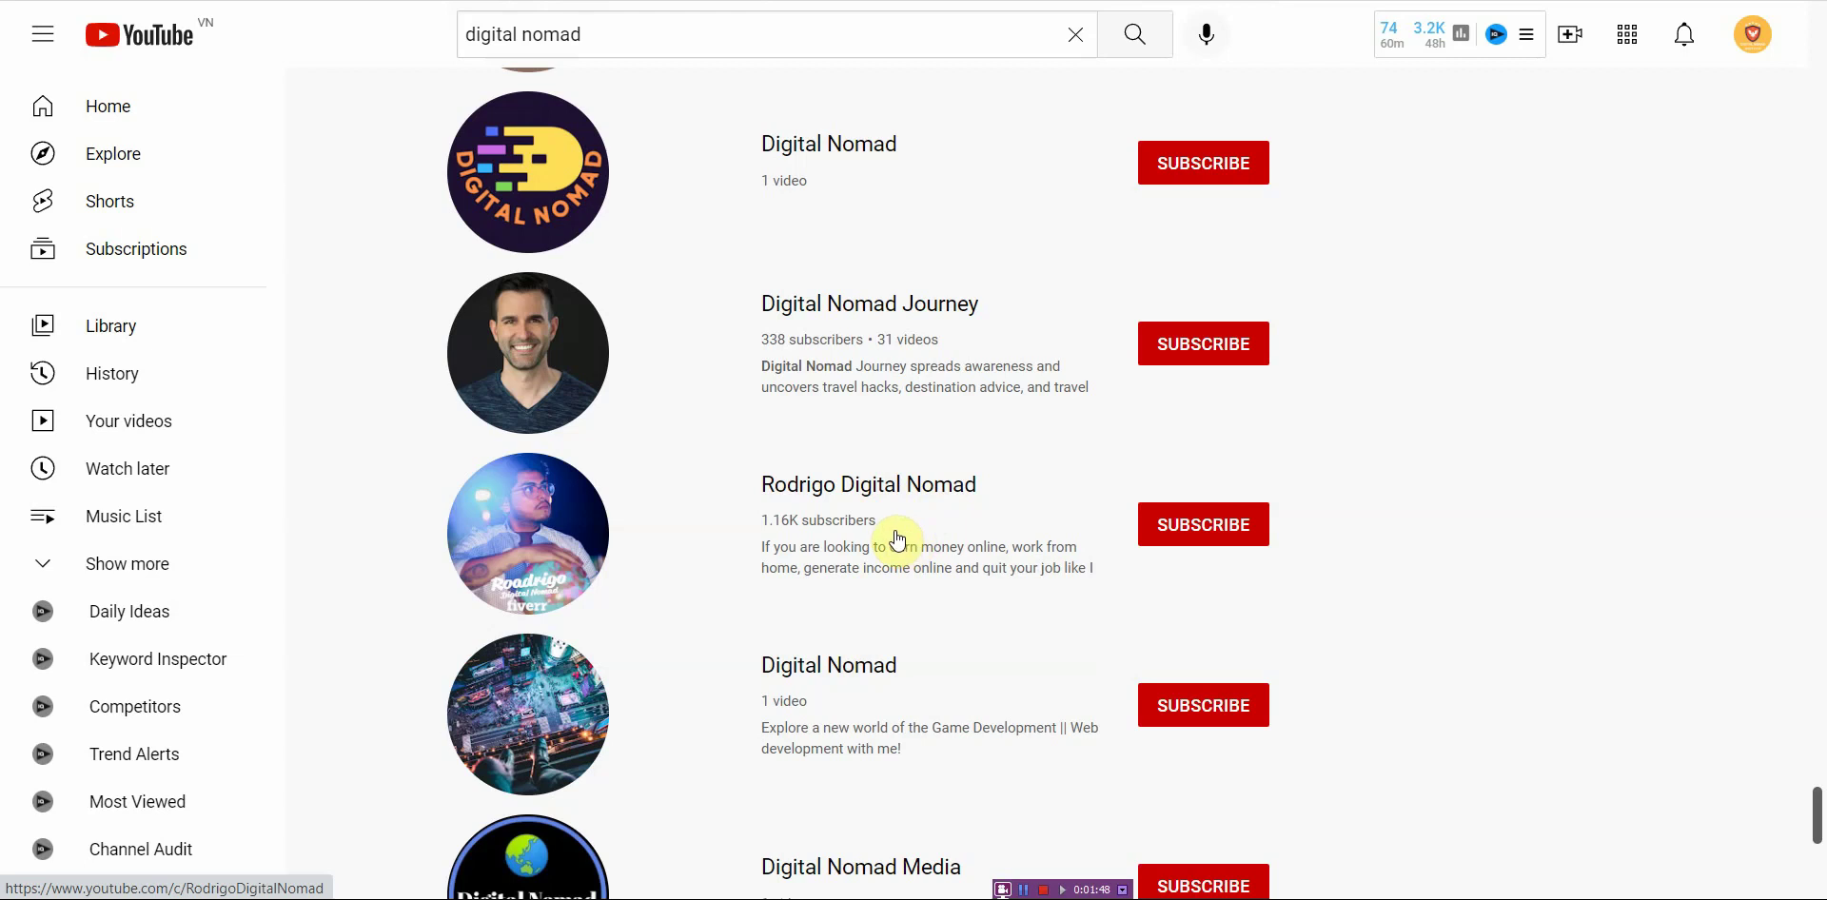
scroll(943, 571, down, 10)
scroll(943, 574, down, 15)
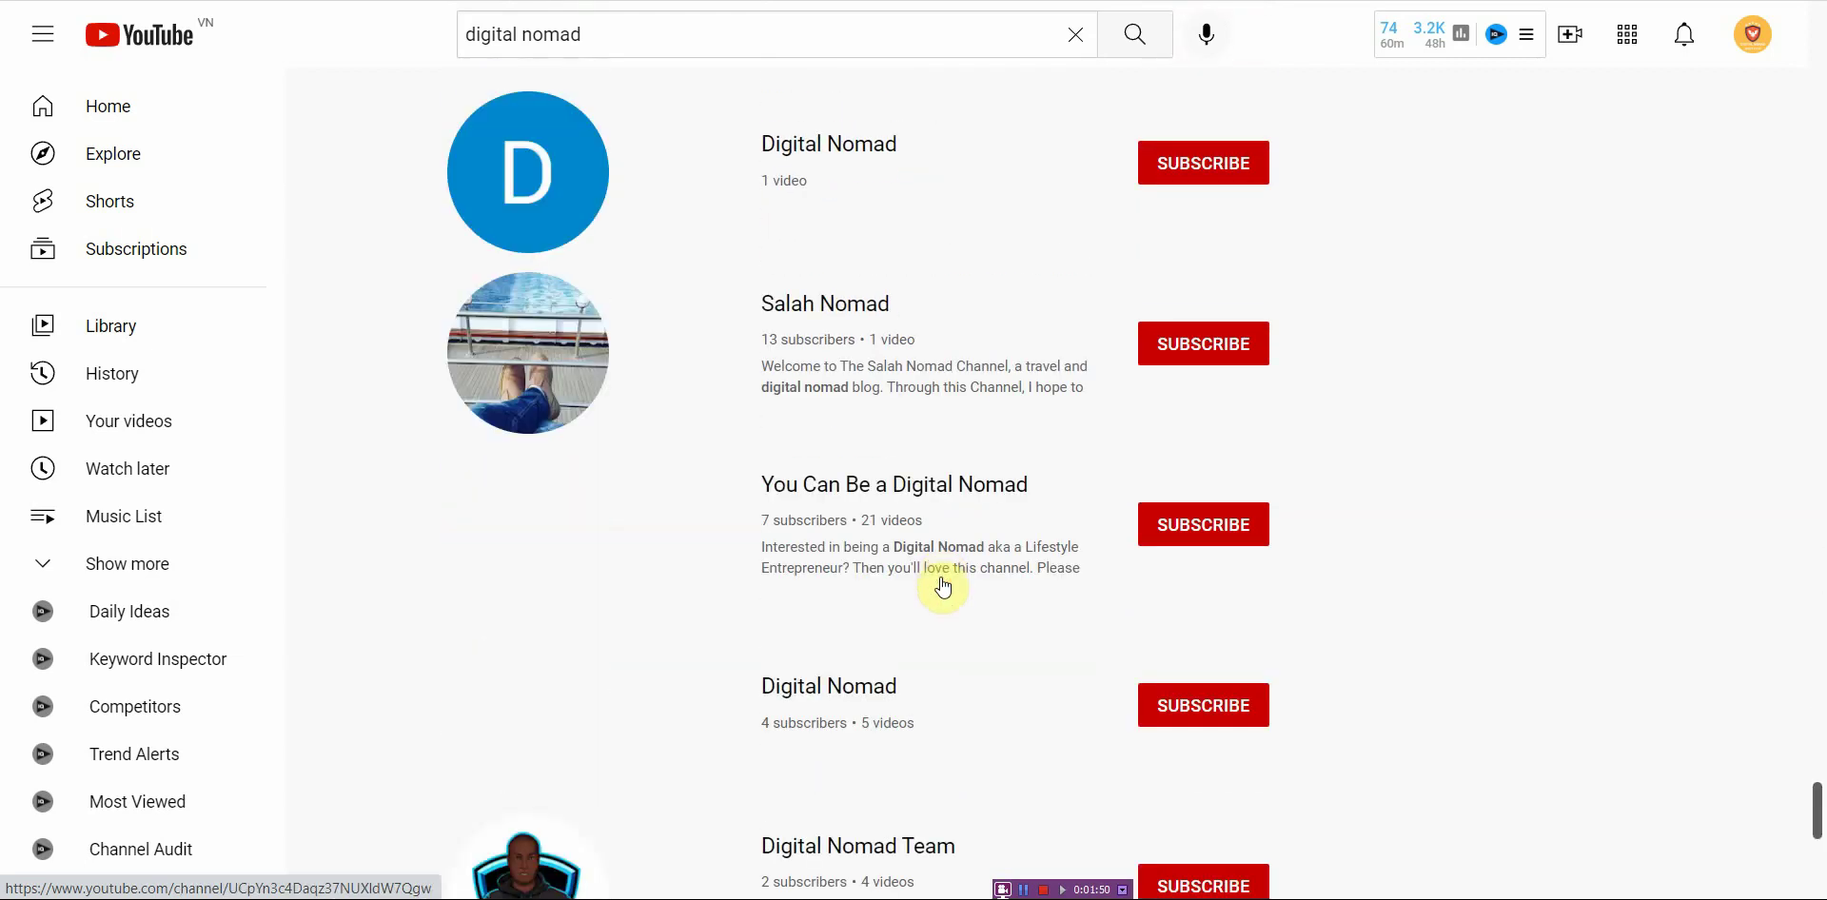
scroll(943, 586, up, 20)
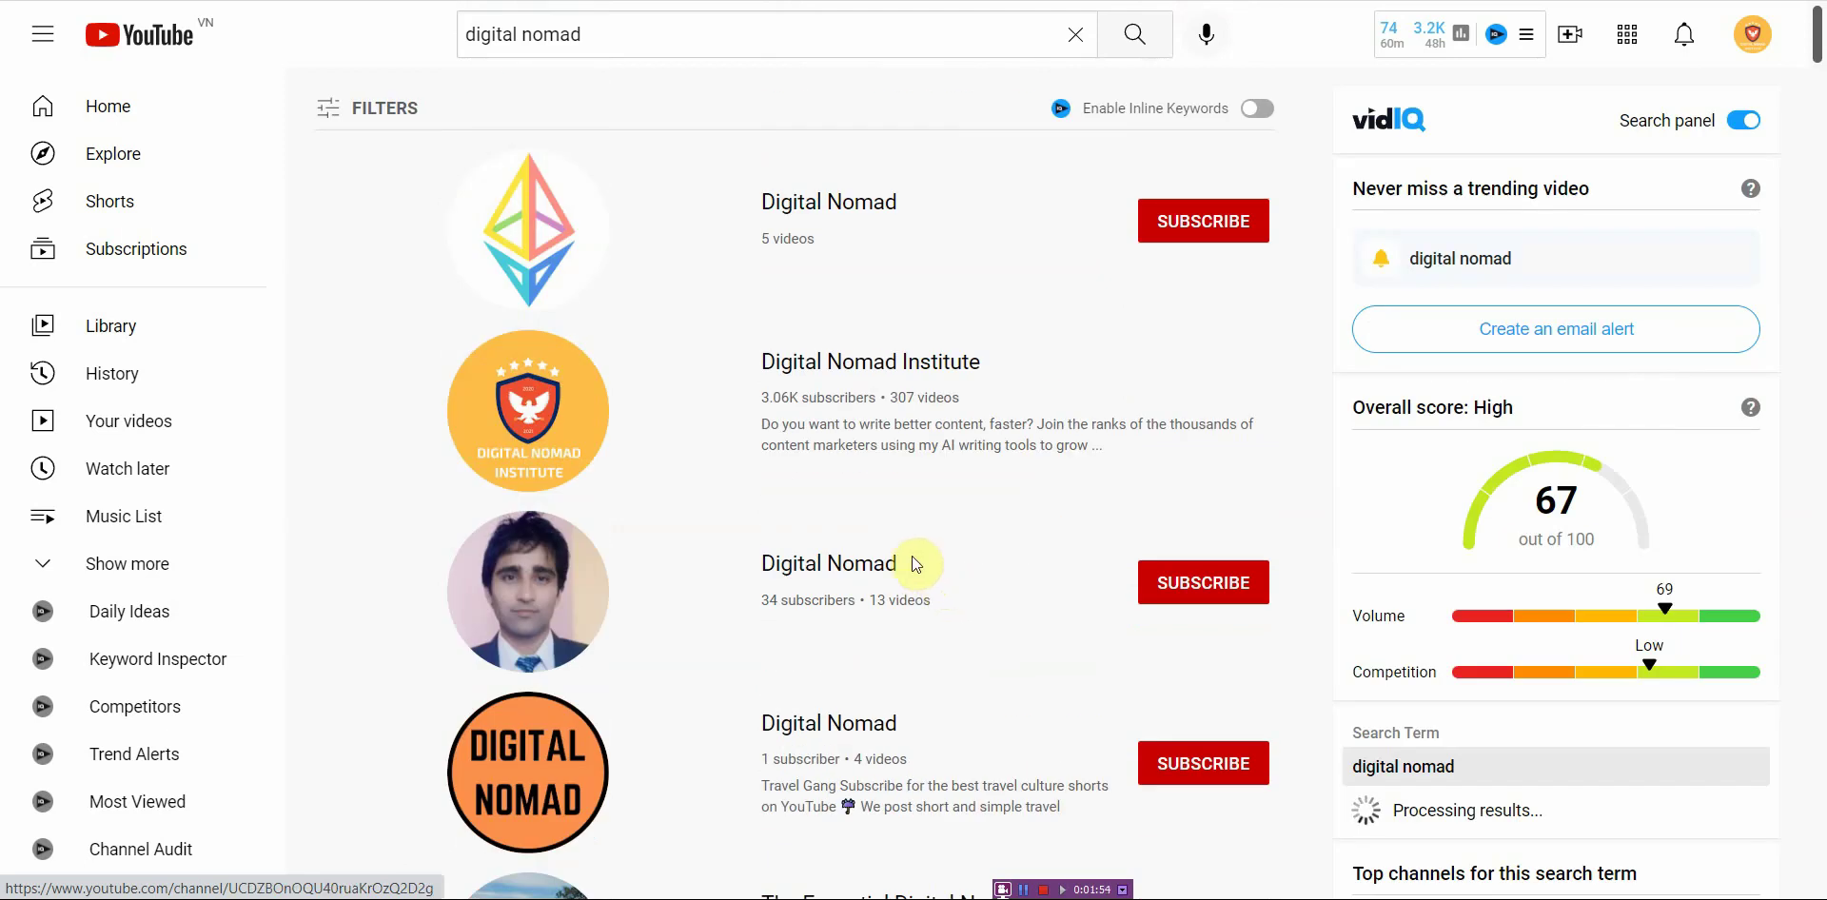
Step: Return to Morningfame's Define Your Niche page showing two Inner Circle channels
key(ctrl+Tab)
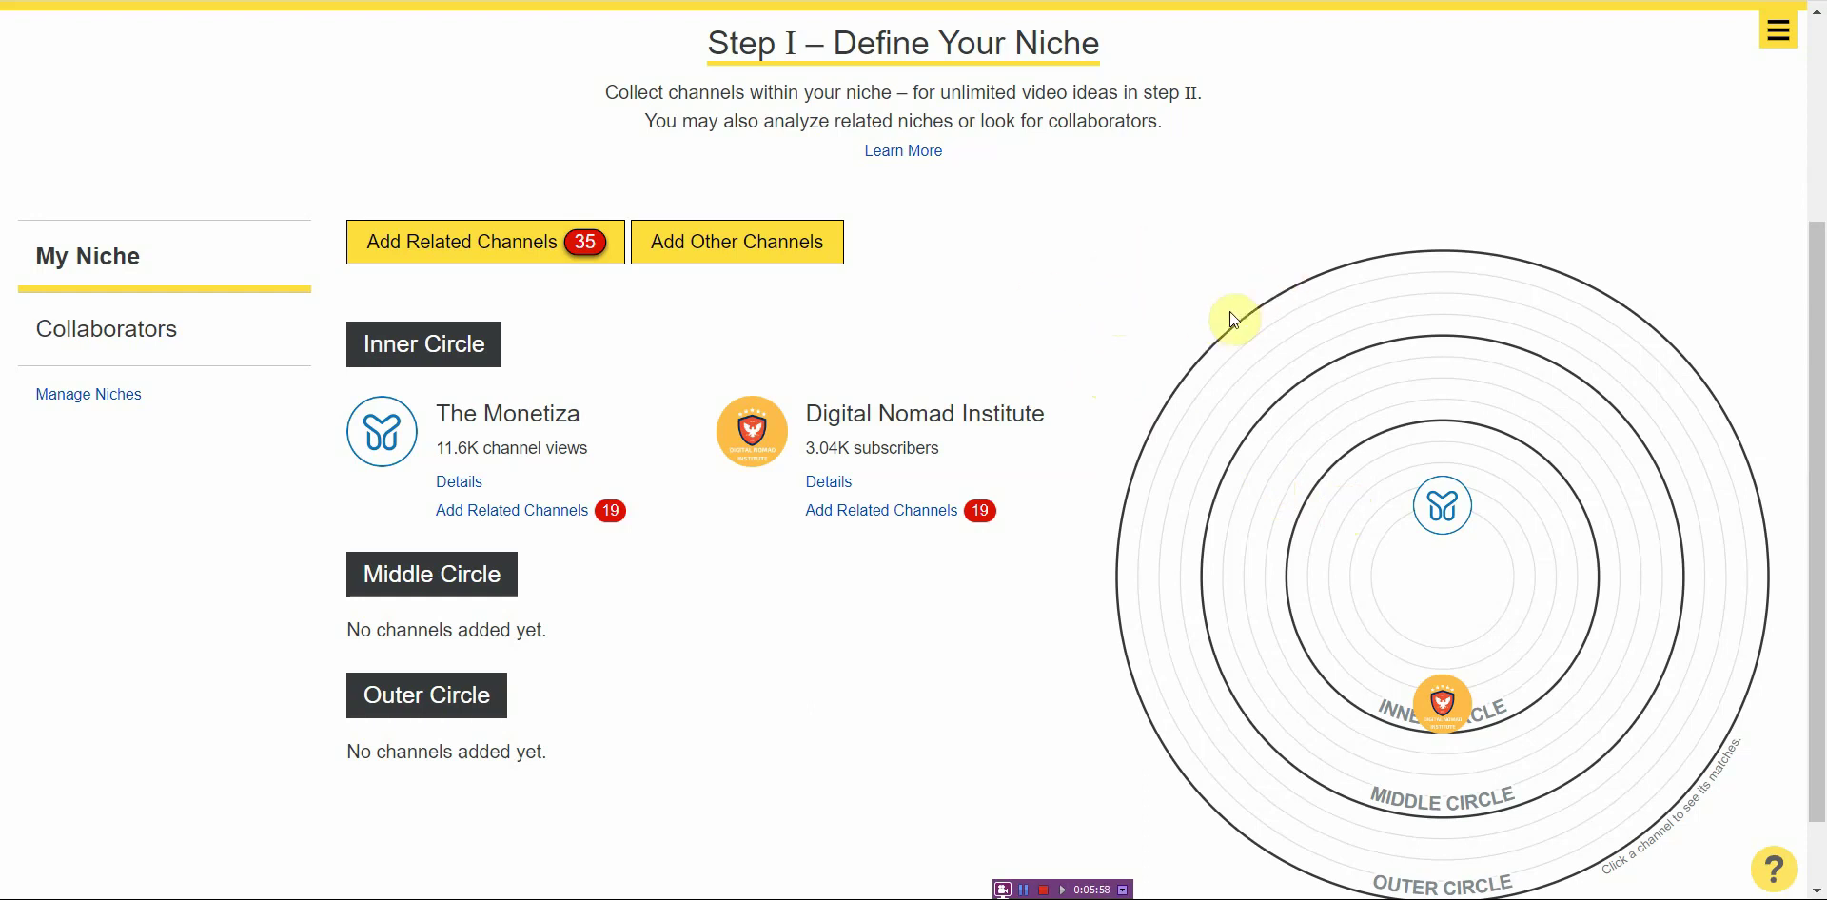
Step: Bring up the suggested related channels and browse the first suggestion, Kevin Stratvert
click(512, 250)
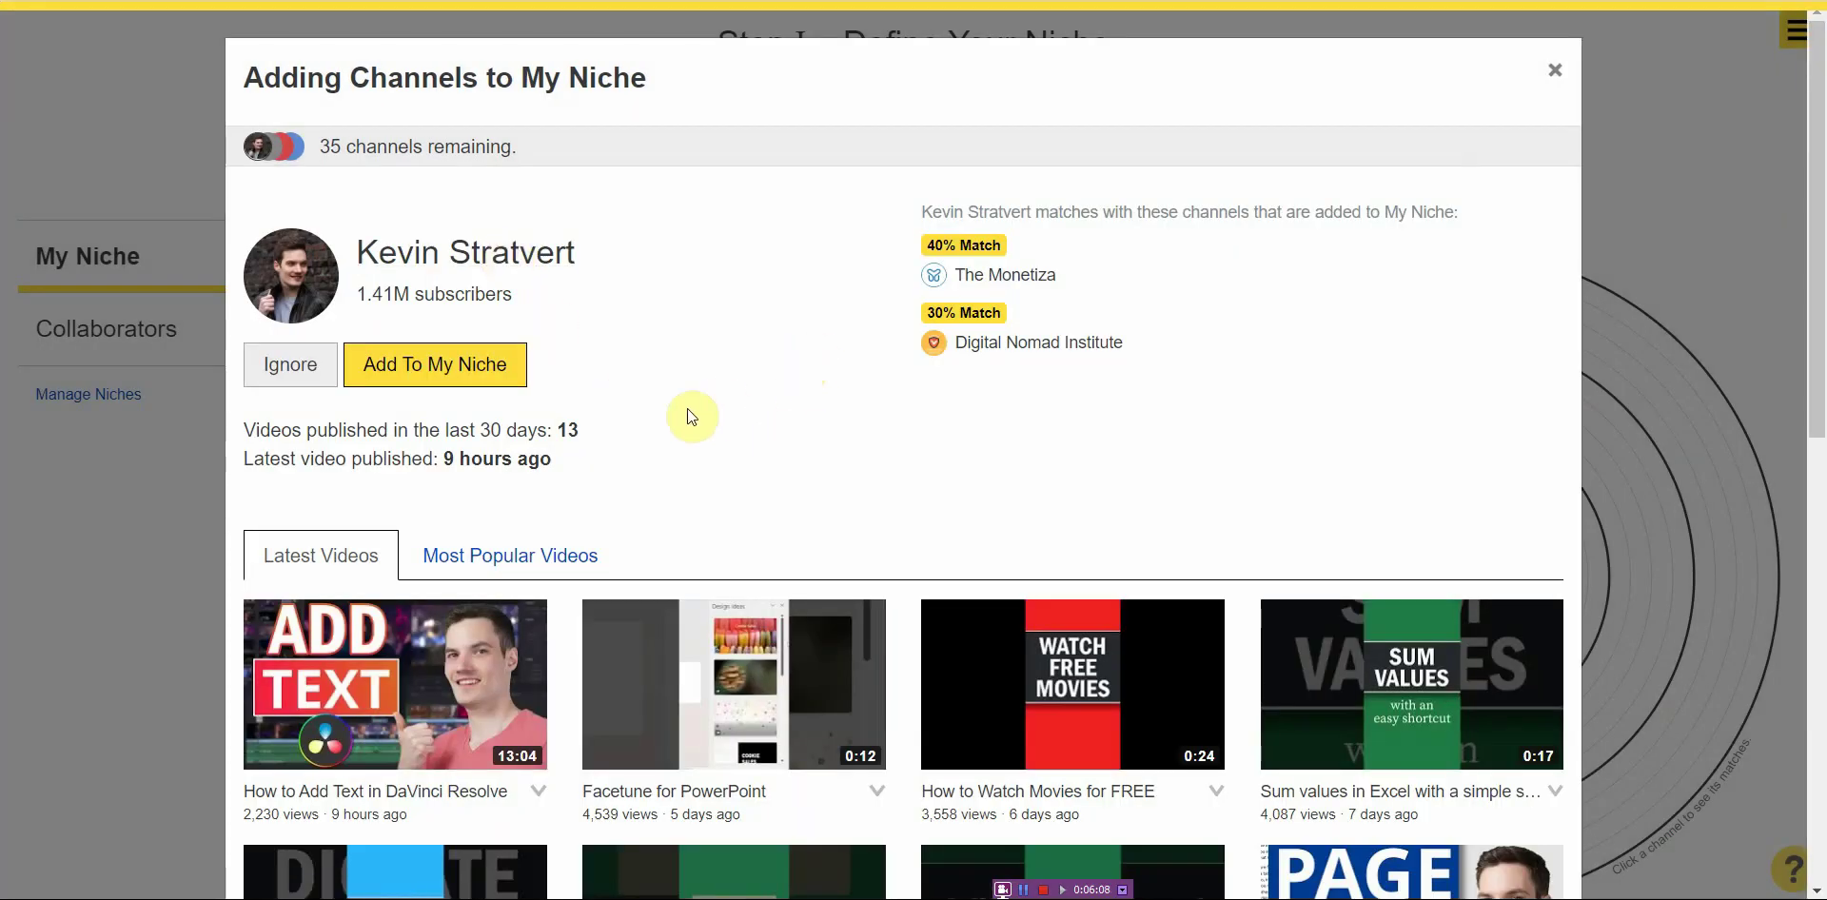
scroll(686, 409, down, 9)
scroll(685, 409, up, 9)
scroll(1178, 246, down, 10)
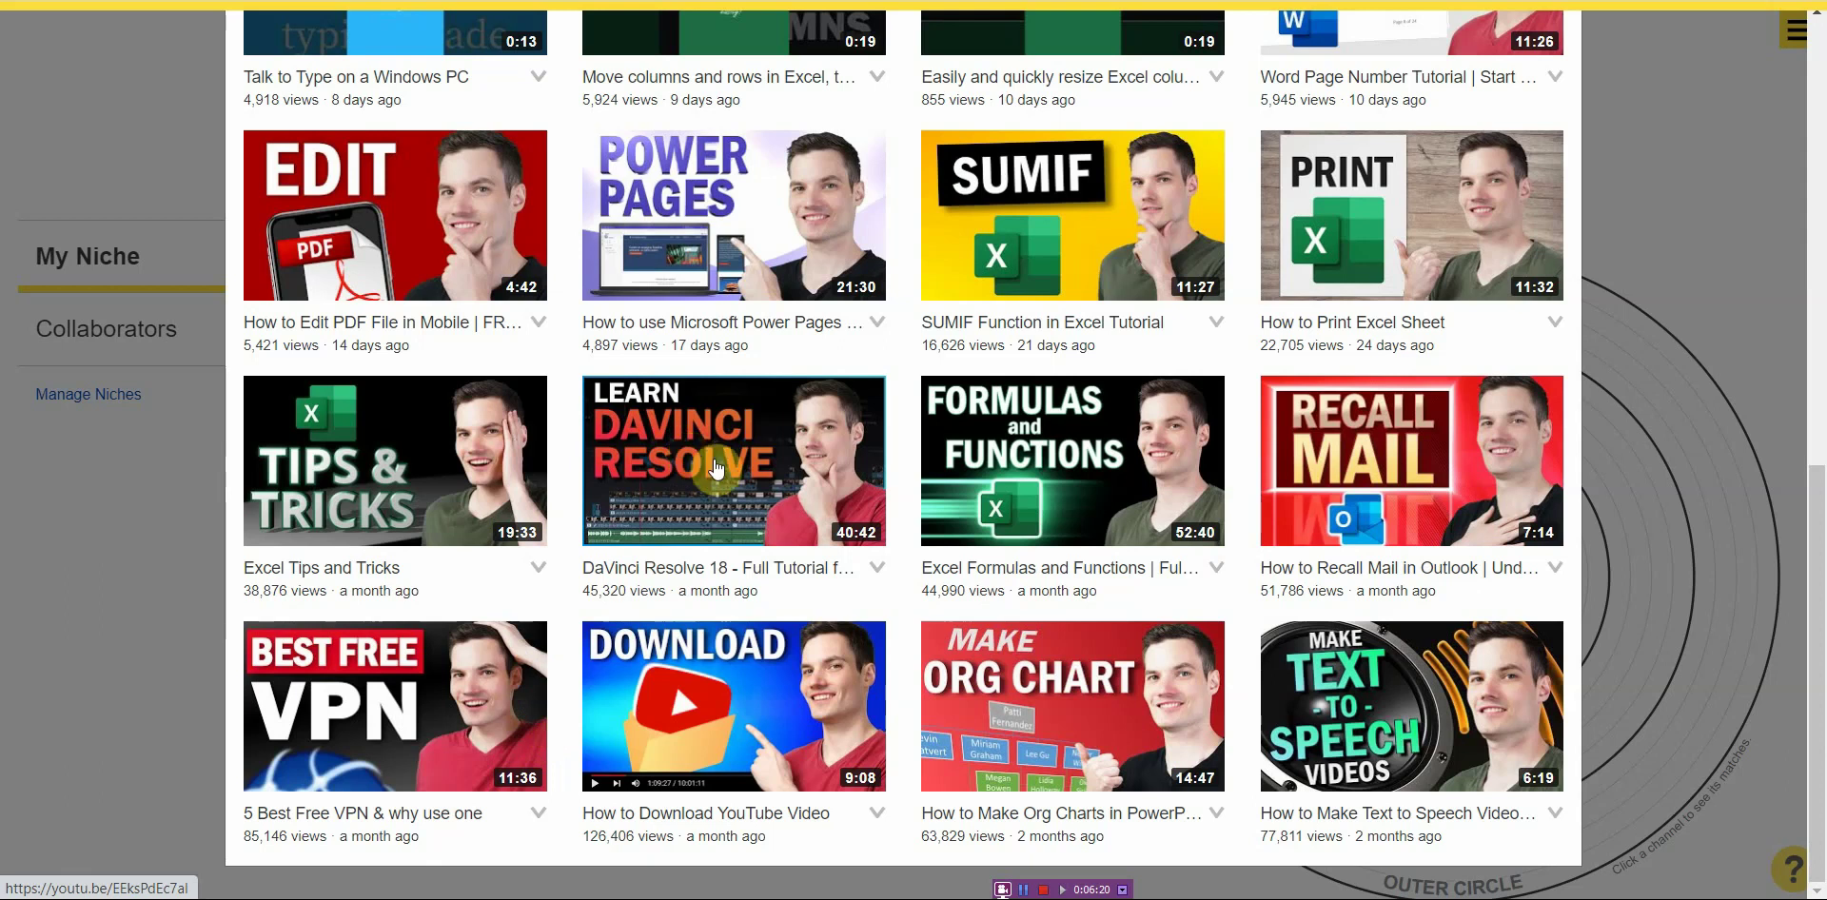
scroll(1040, 348, up, 10)
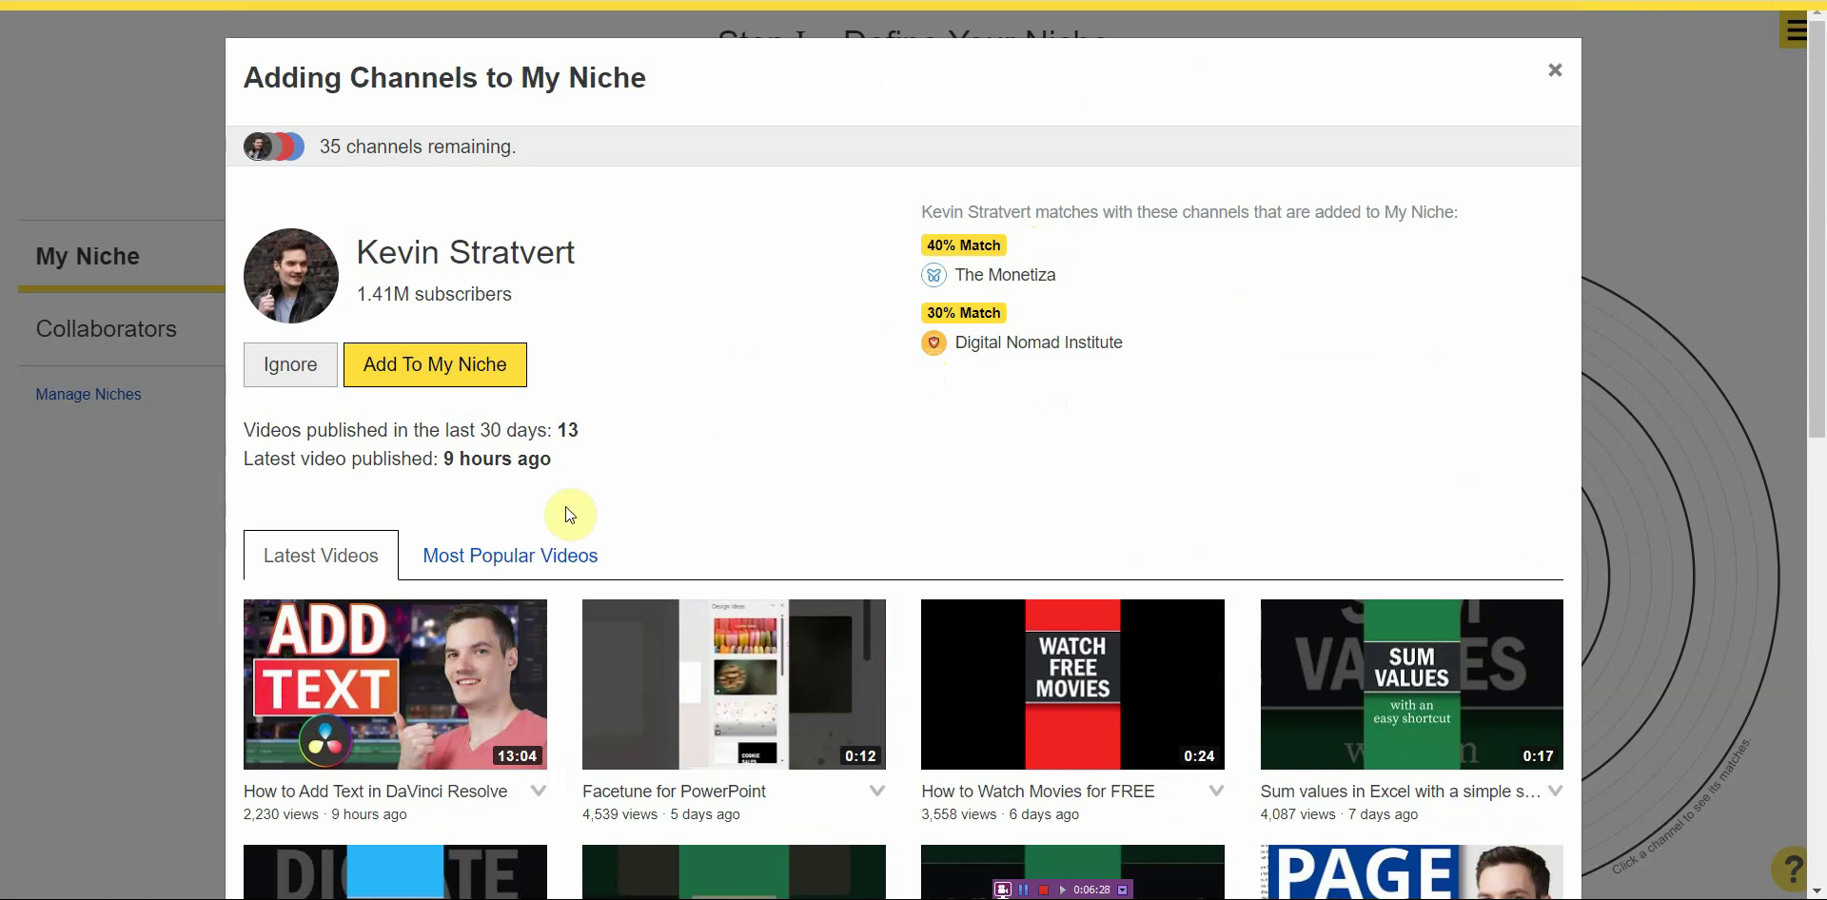
Step: Review Kevin Stratvert's Most Popular Videos and add him to My Niche's Inner Circle
click(507, 556)
scroll(919, 469, down, 10)
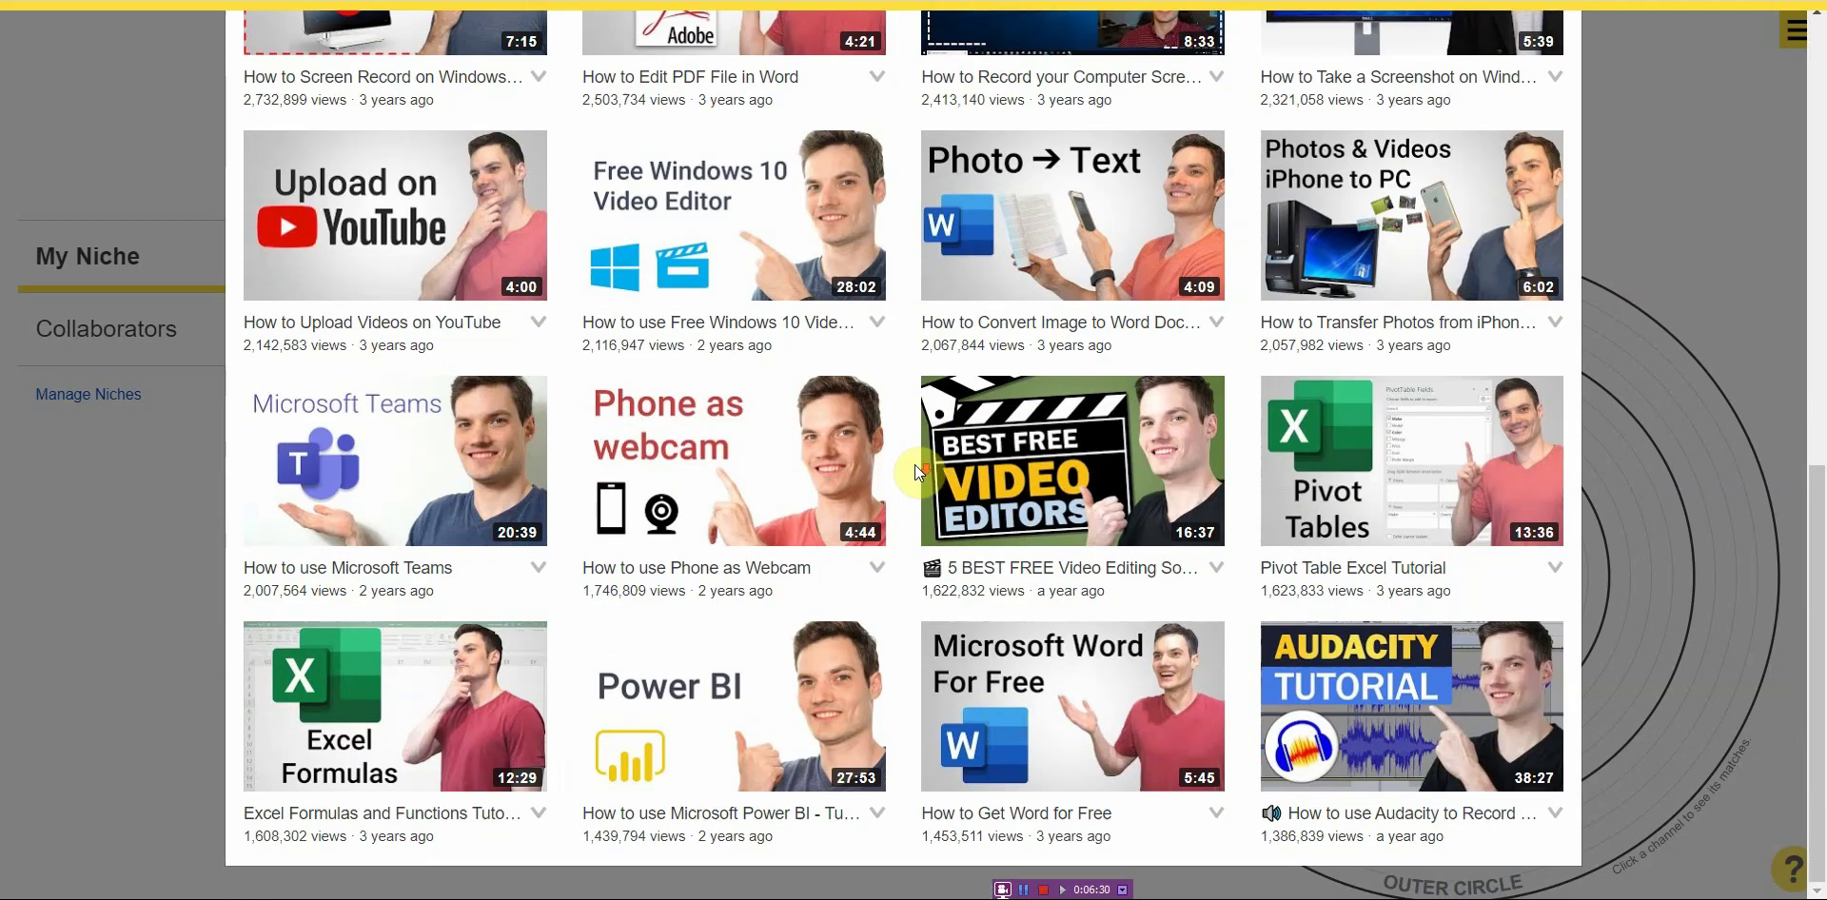
scroll(919, 470, up, 10)
scroll(920, 473, down, 10)
scroll(1249, 666, up, 10)
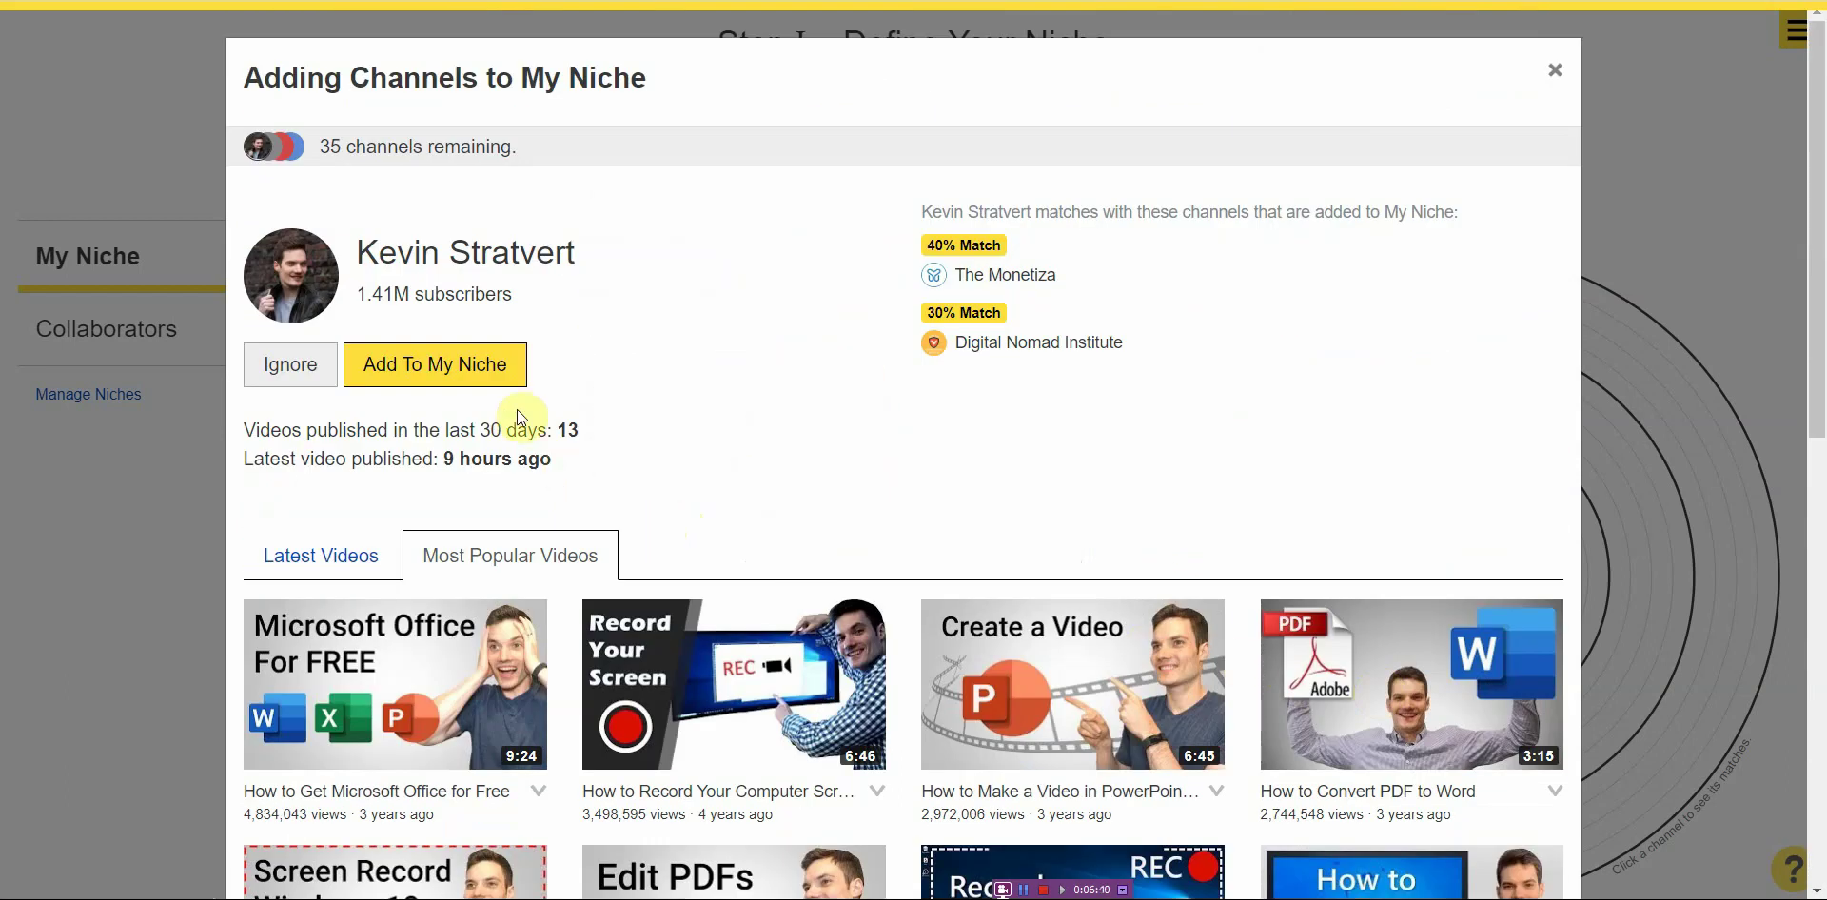
click(476, 382)
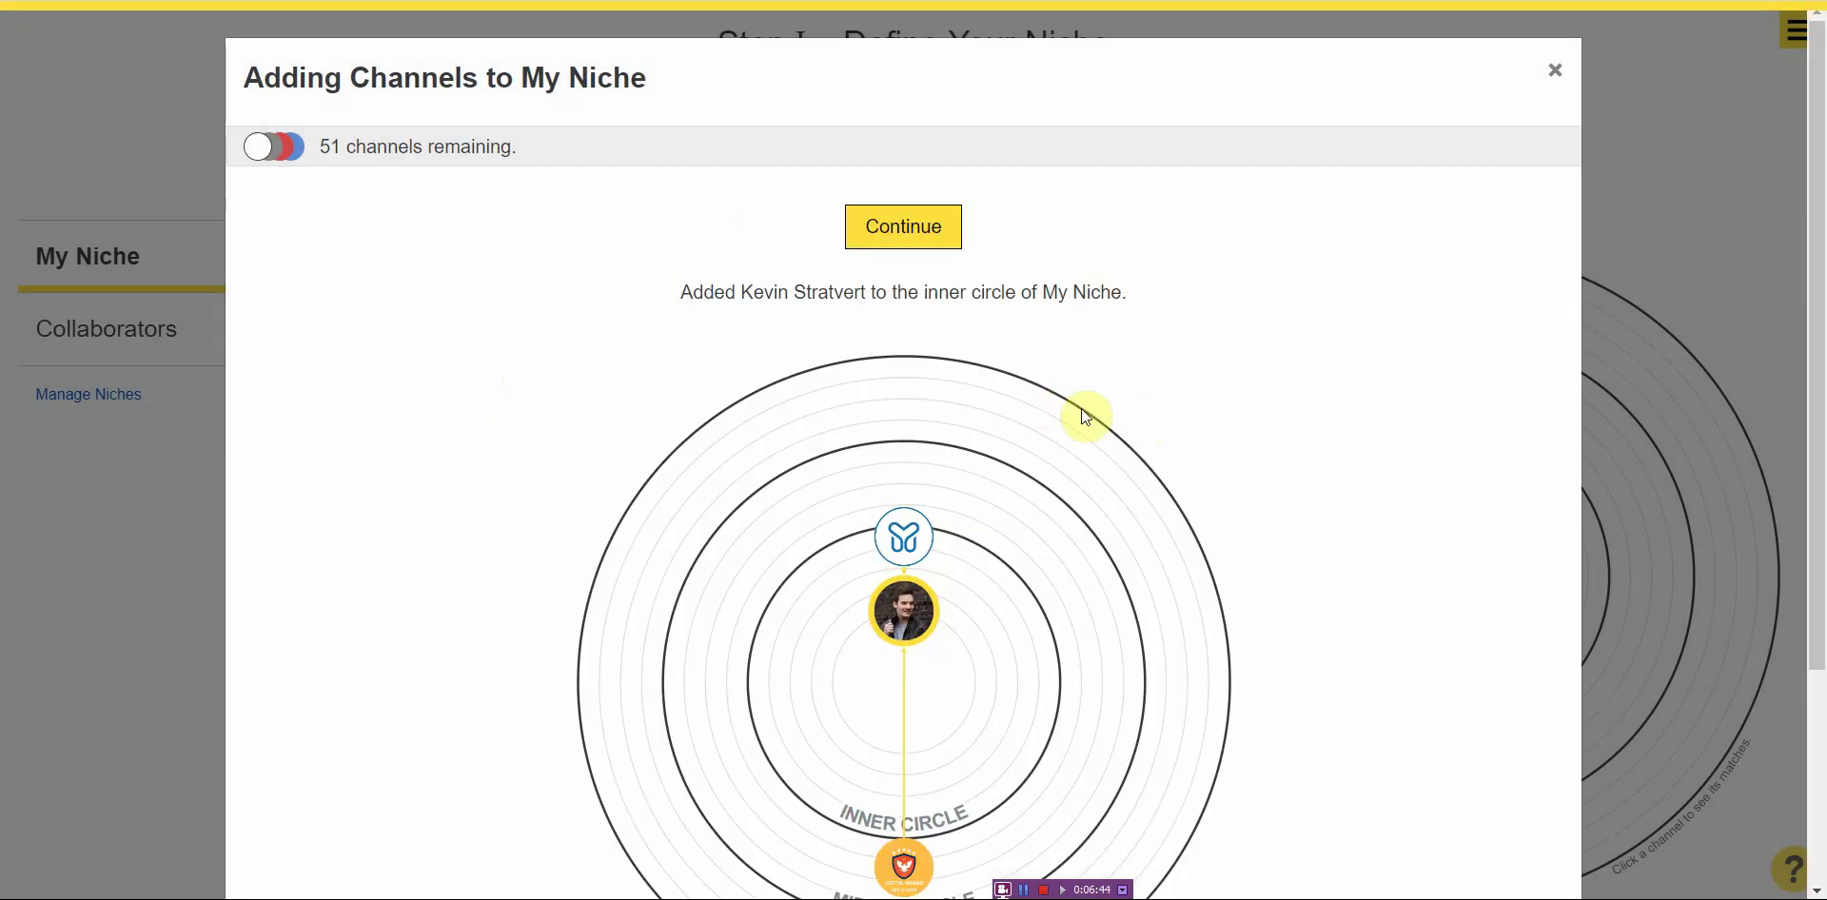
Step: Check Kevin Stratvert's place on the niche map, leaving the avatar positions unchanged
scroll(1111, 367, down, 3)
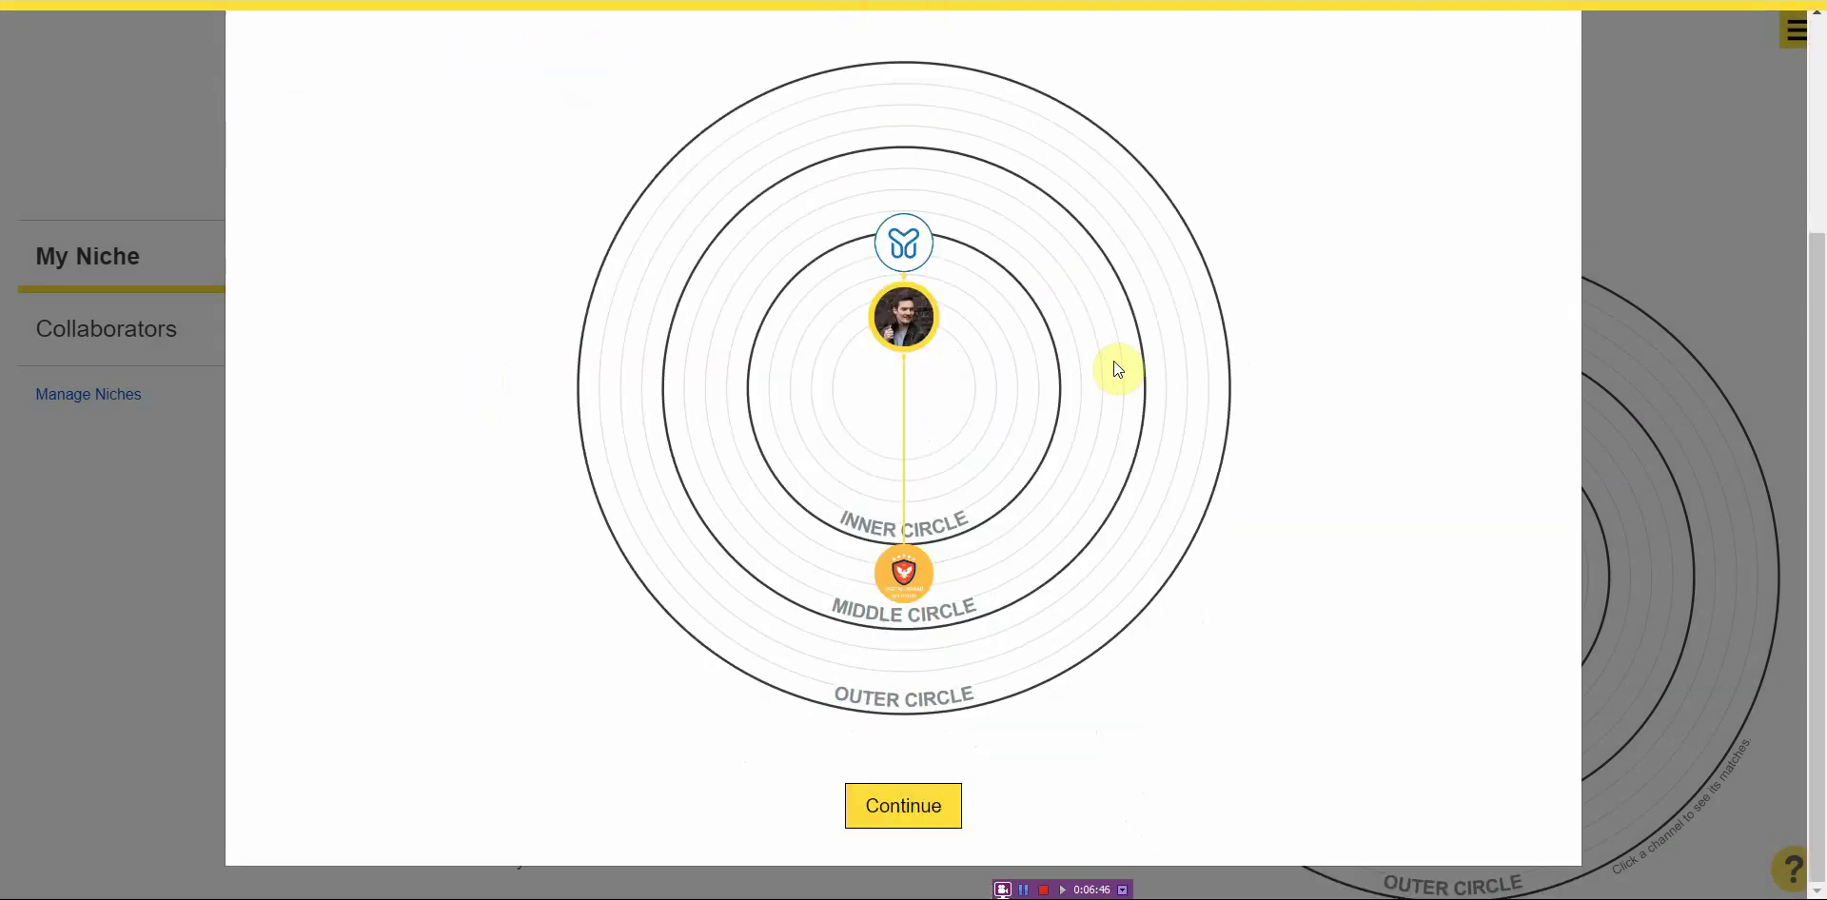
drag(907, 341, 915, 381)
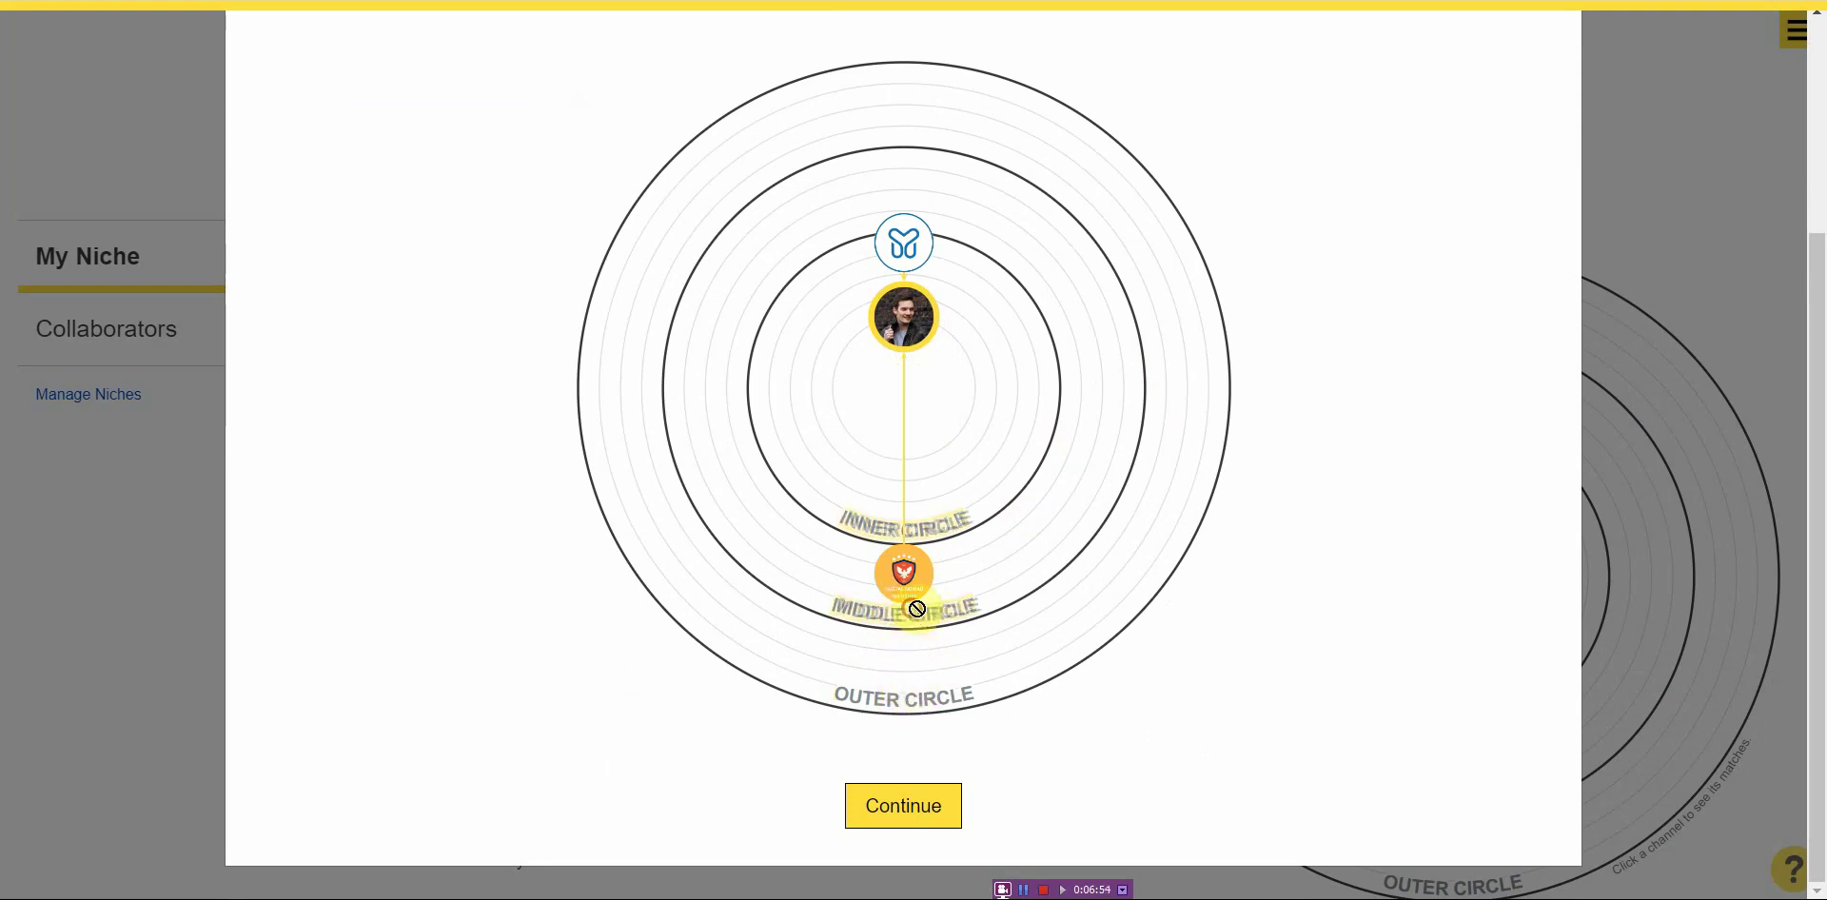
click(909, 318)
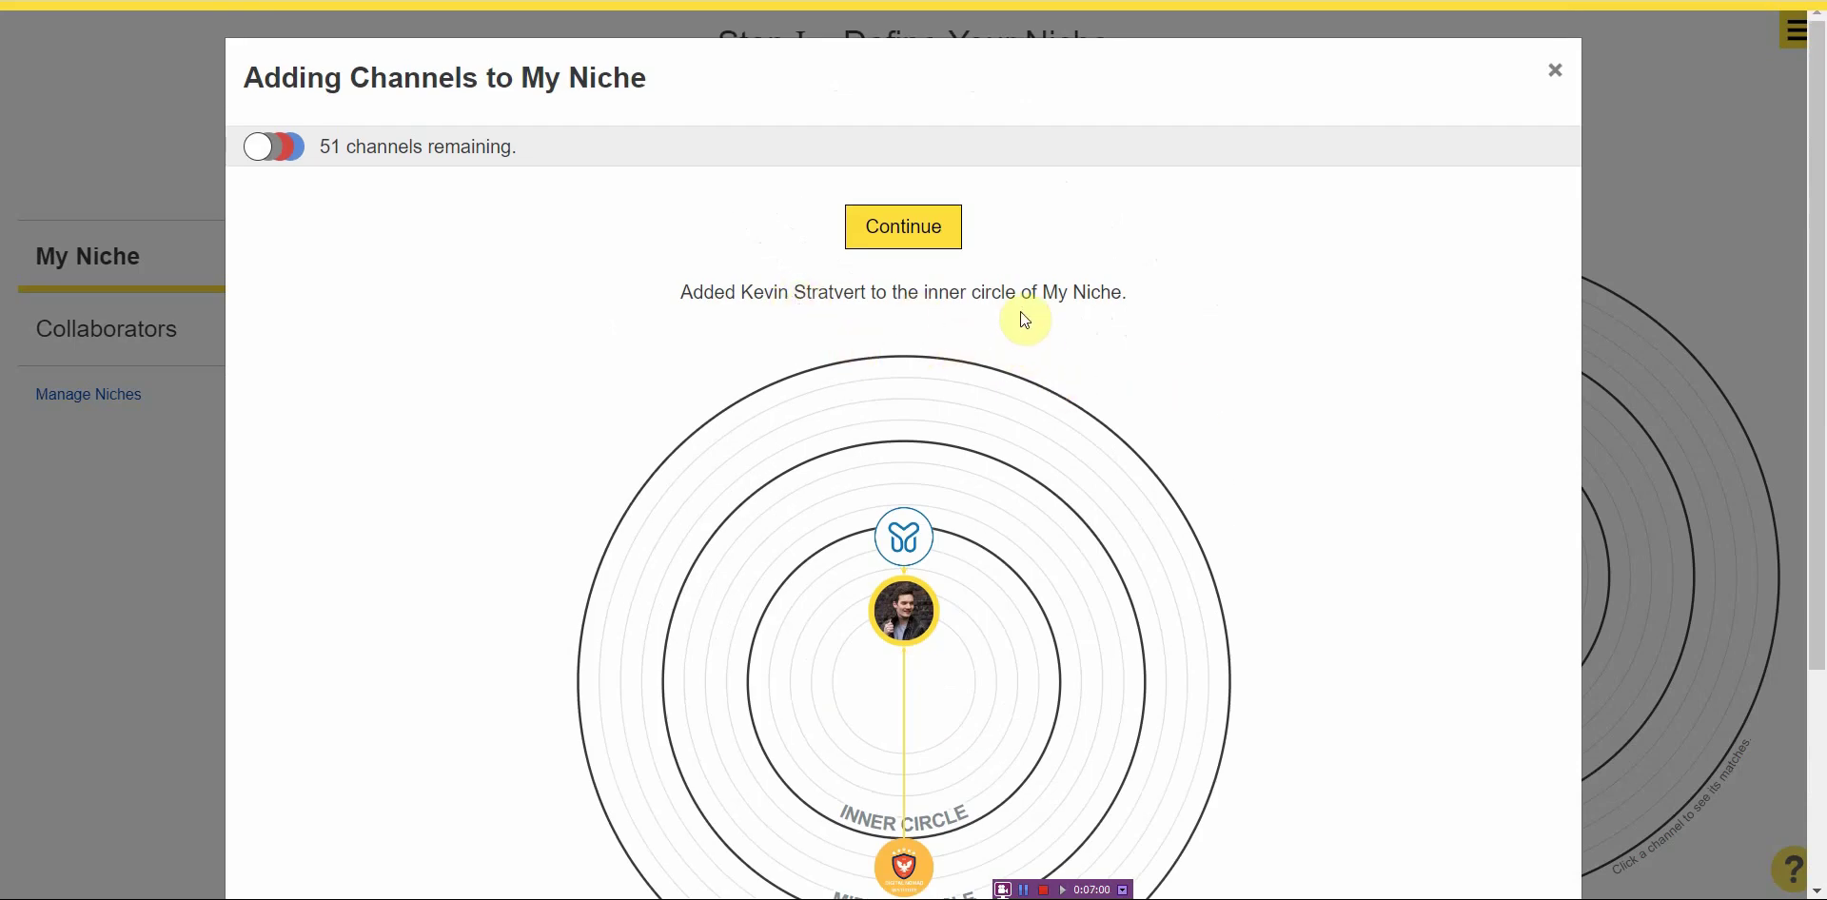
scroll(1090, 321, down, 3)
Step: Bring up Dreamcloud (151K subscribers) and scroll through its latest videos
click(919, 801)
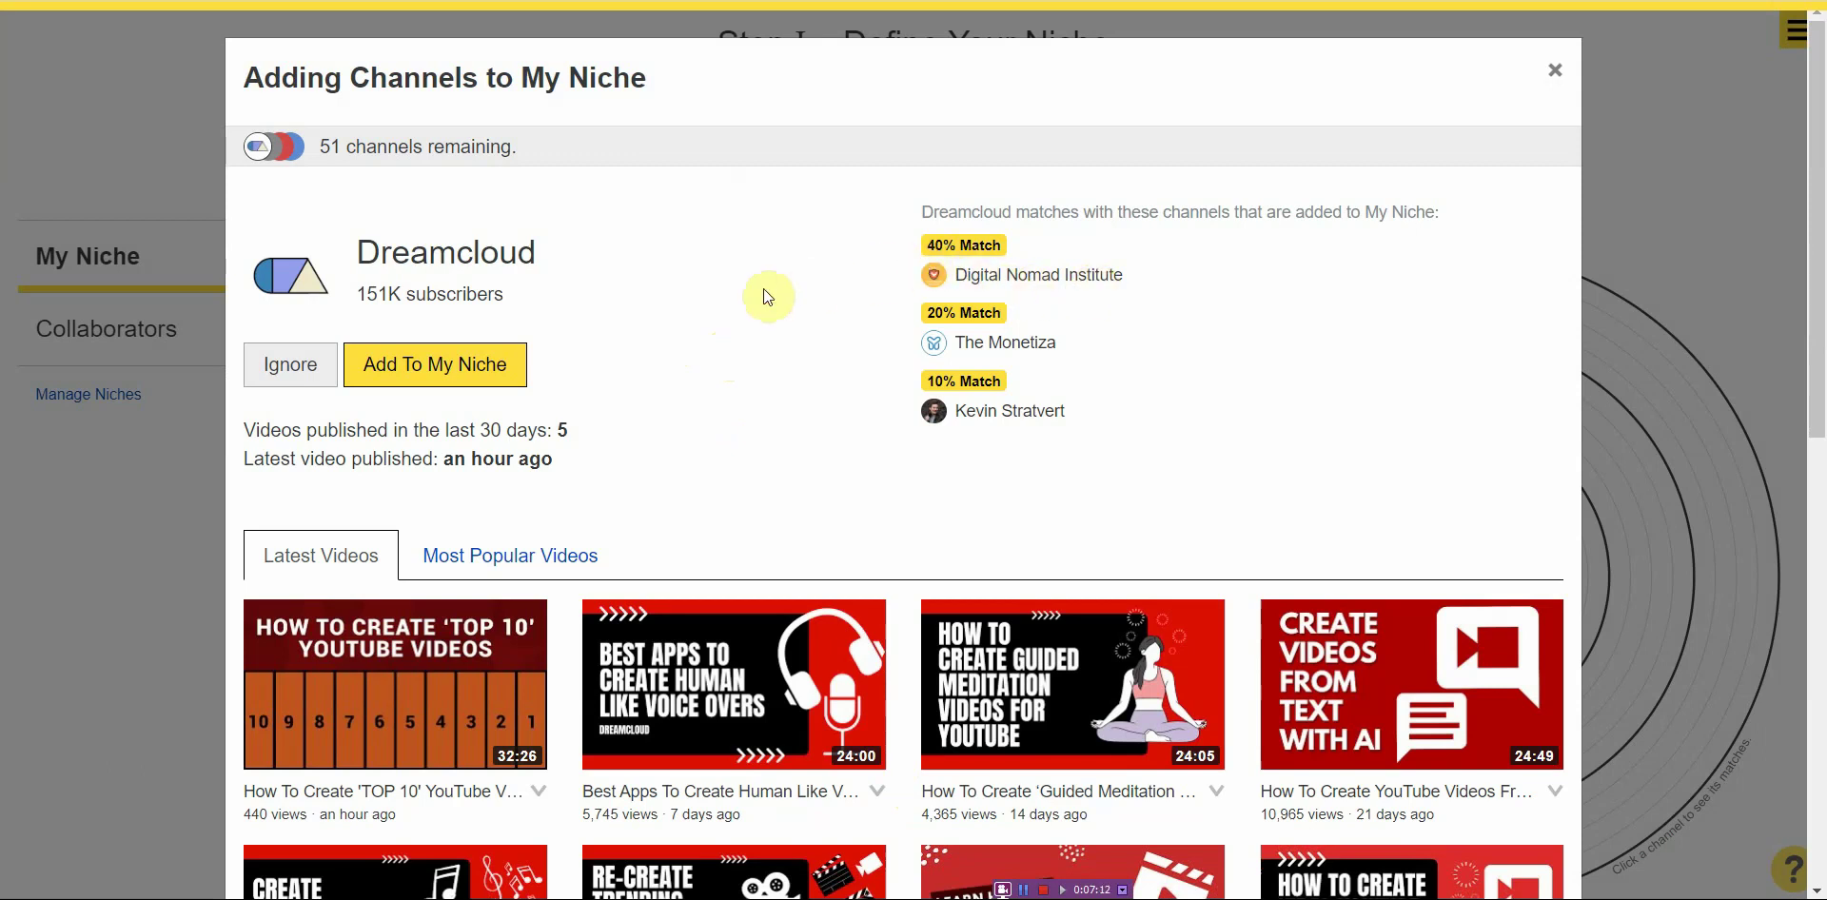
scroll(751, 291, down, 10)
scroll(752, 310, up, 10)
scroll(868, 334, down, 10)
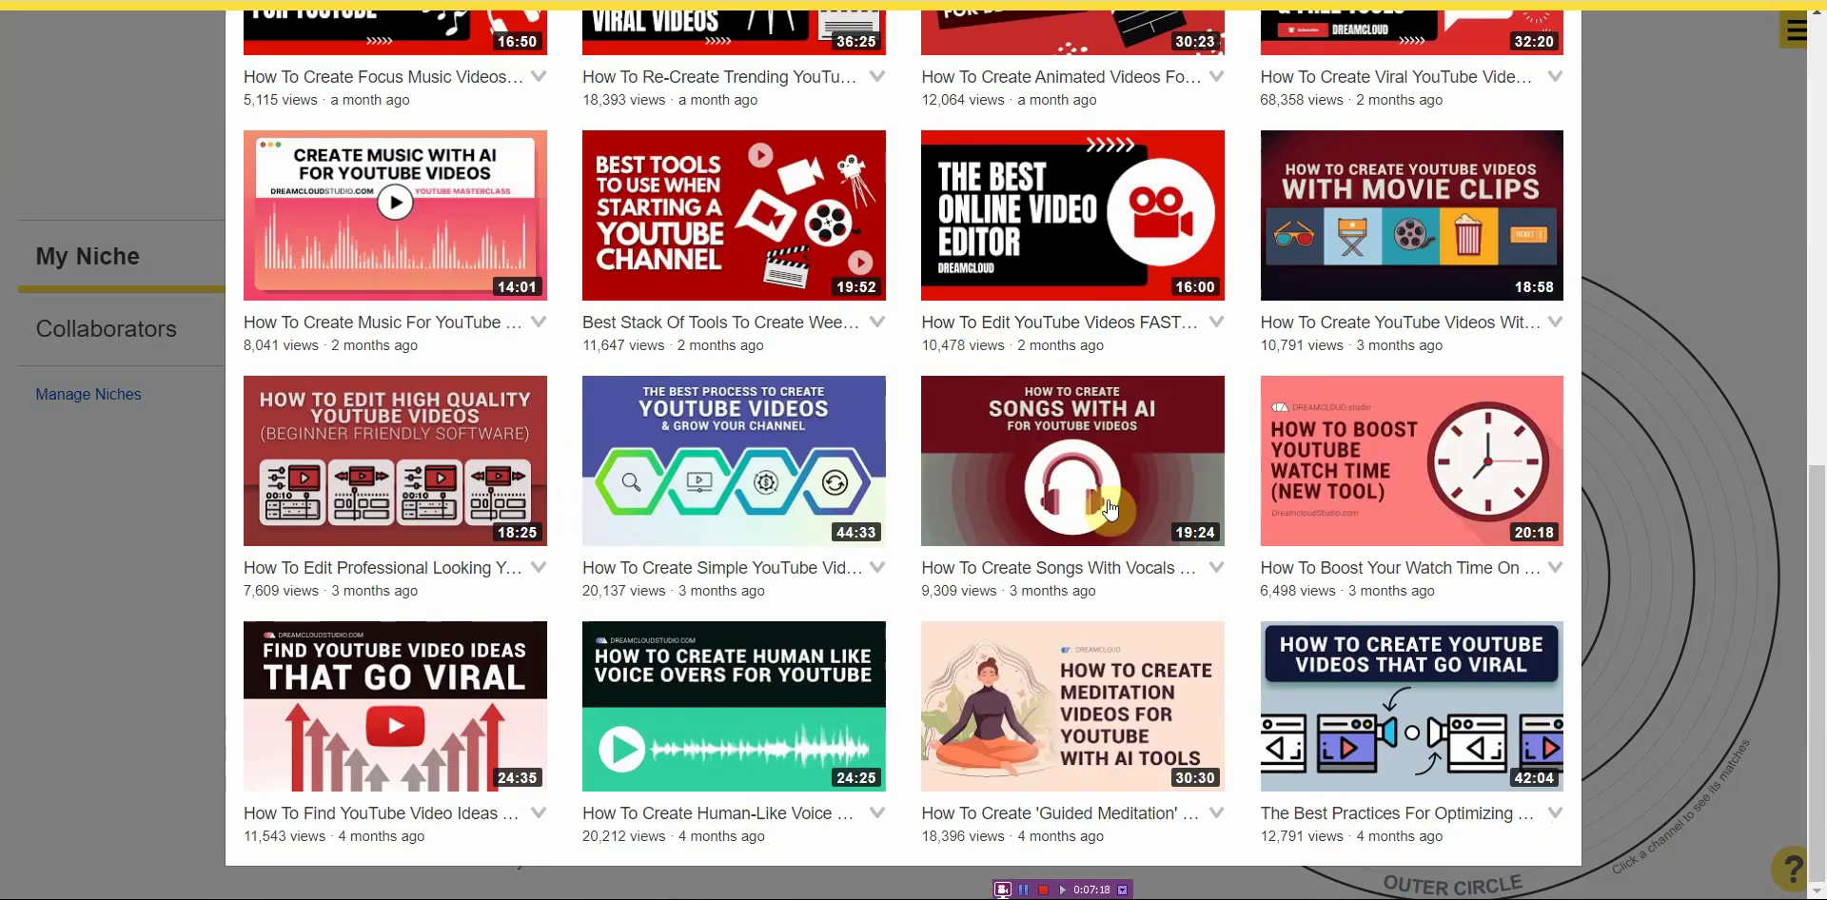
scroll(965, 522, up, 10)
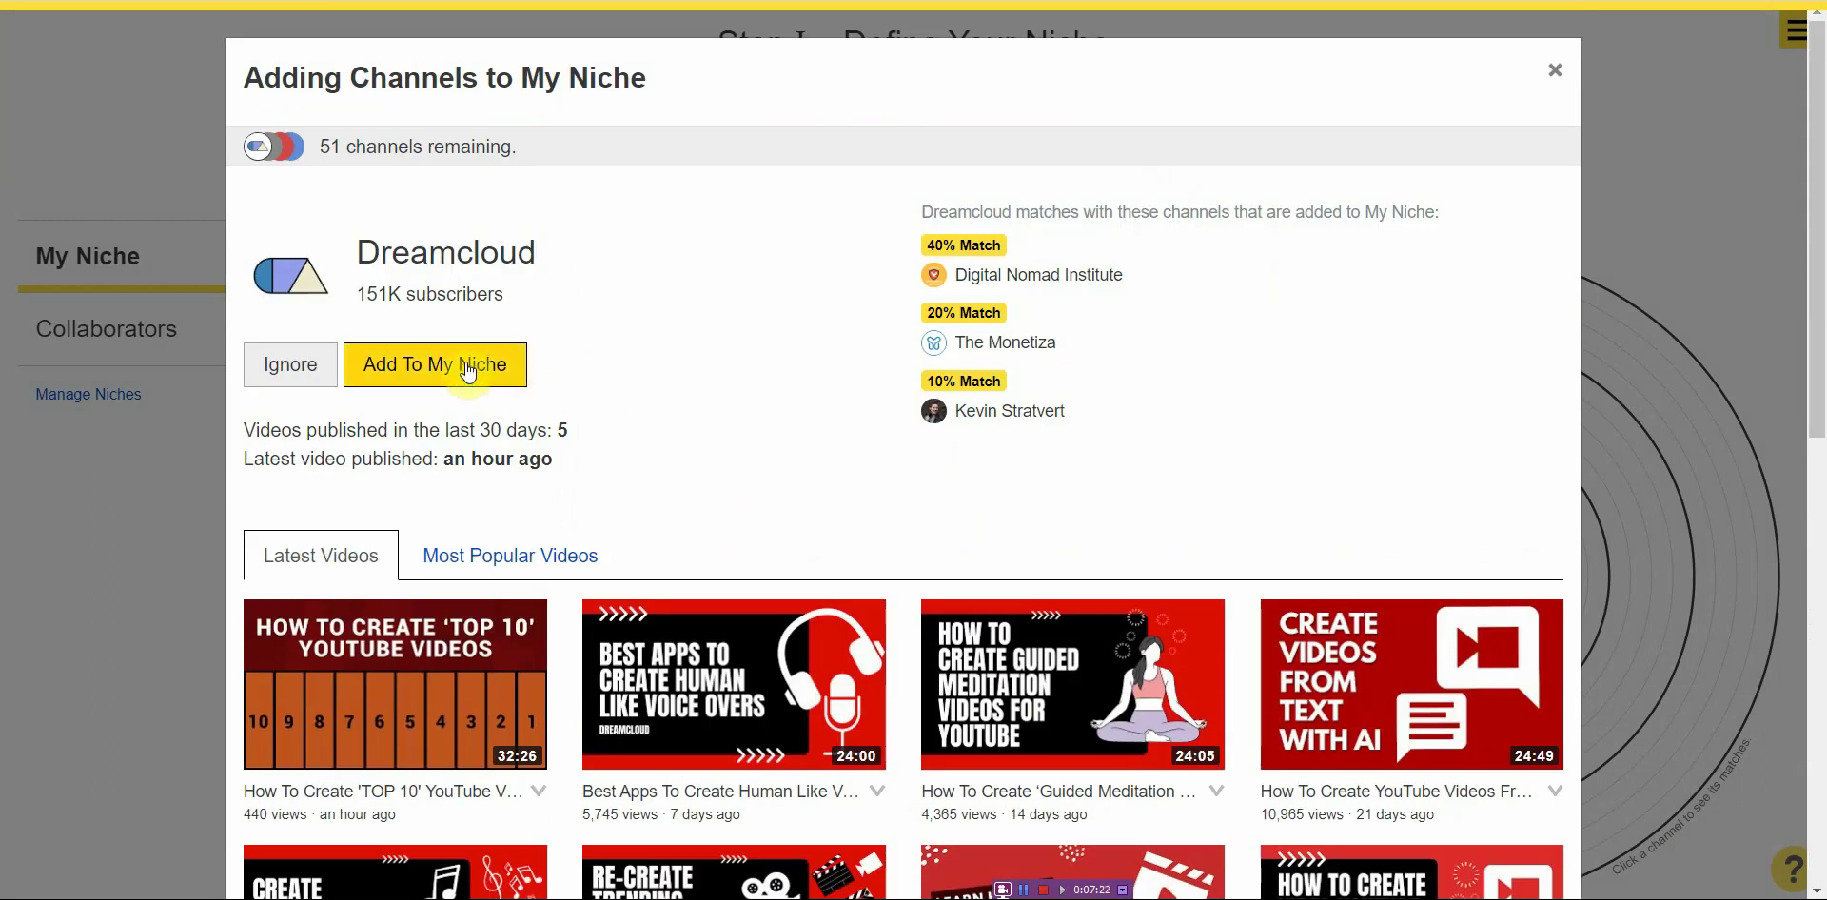
Step: Add Dreamcloud, then Edy Chandra (24.8K subscribers), to My Niche's inner circle
click(468, 369)
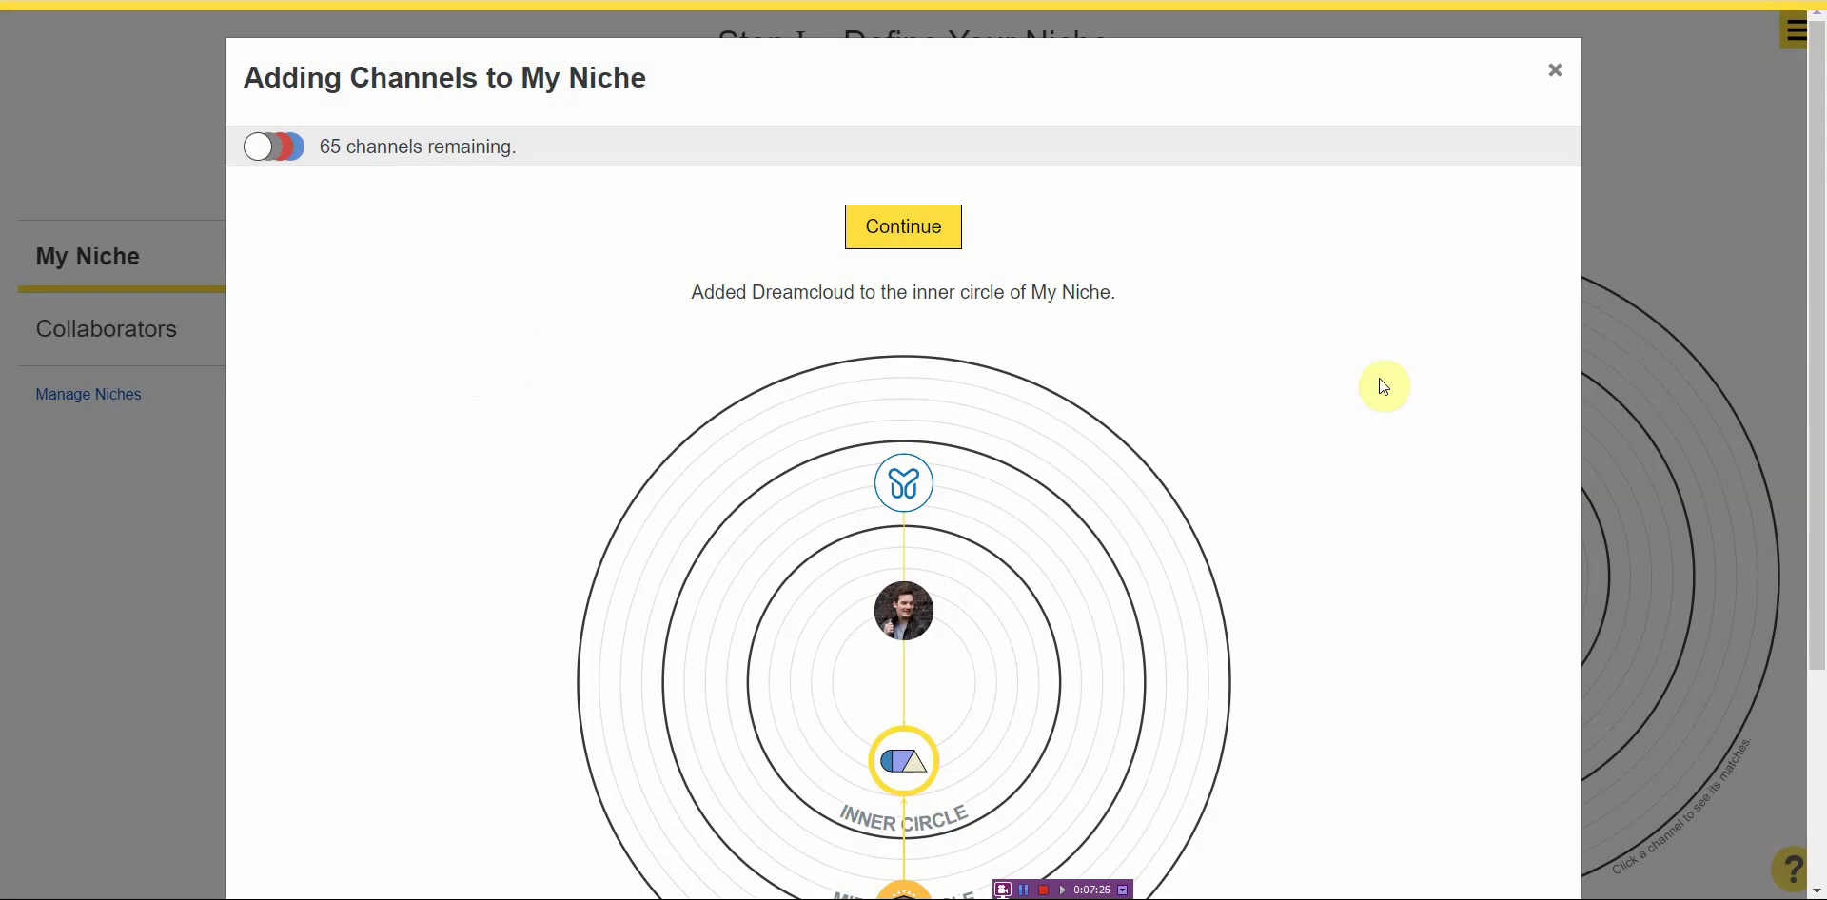
scroll(1384, 386, down, 3)
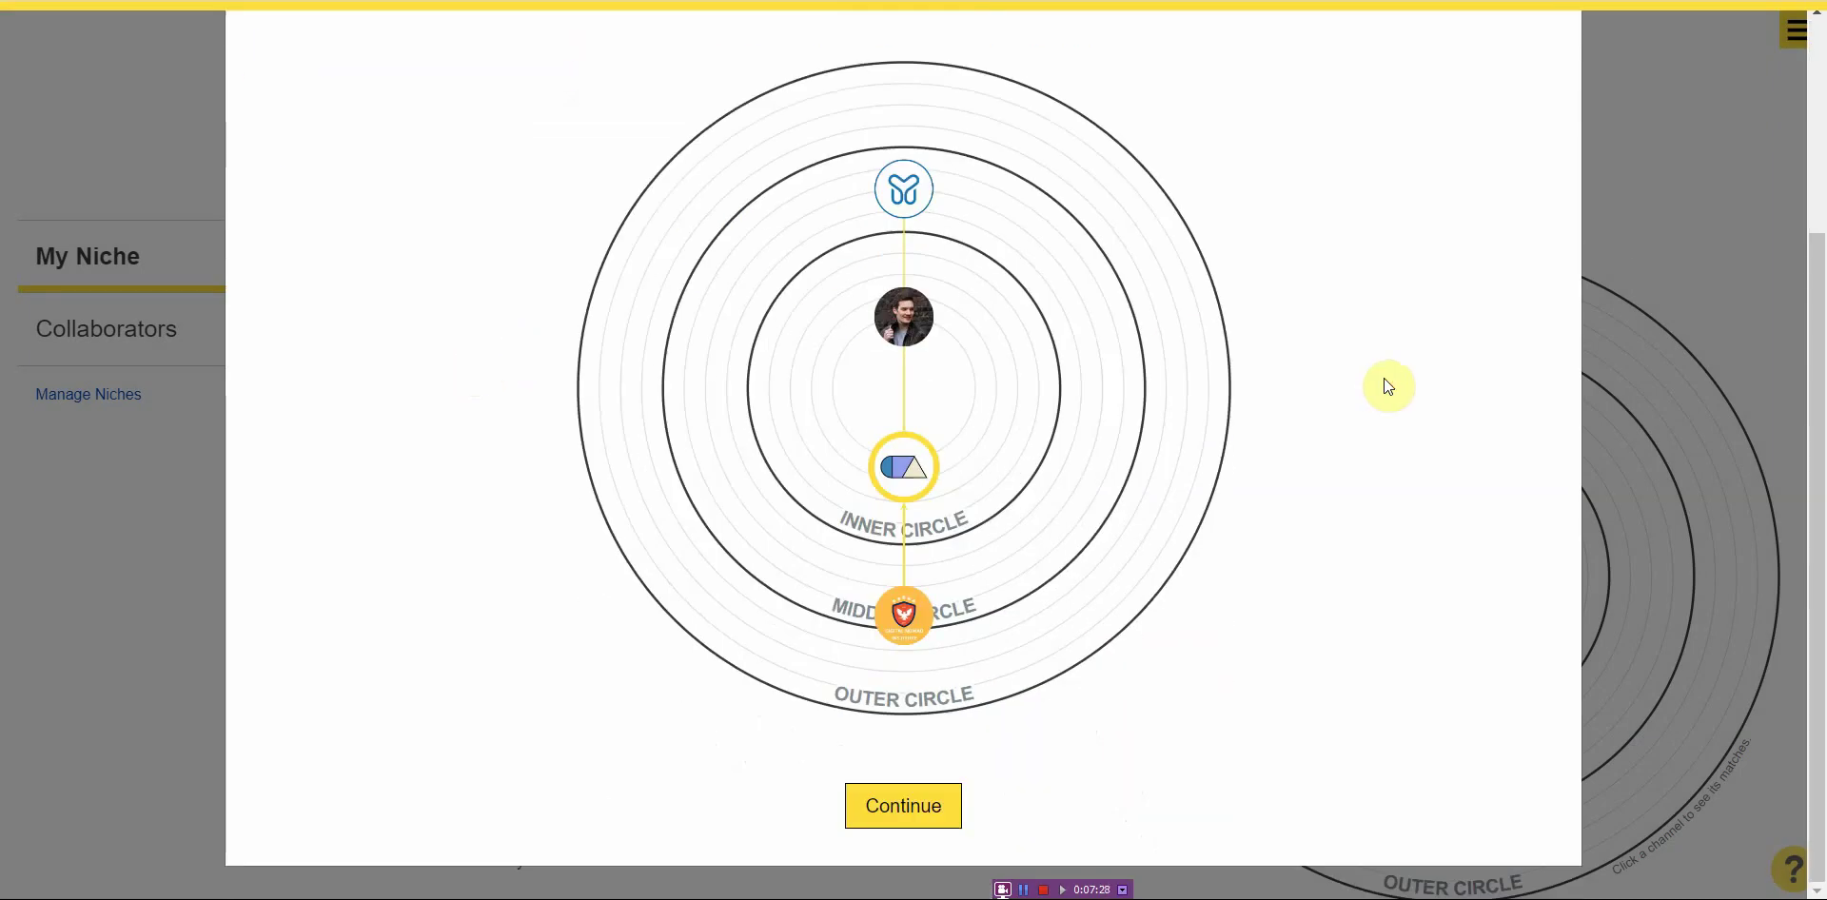
click(931, 799)
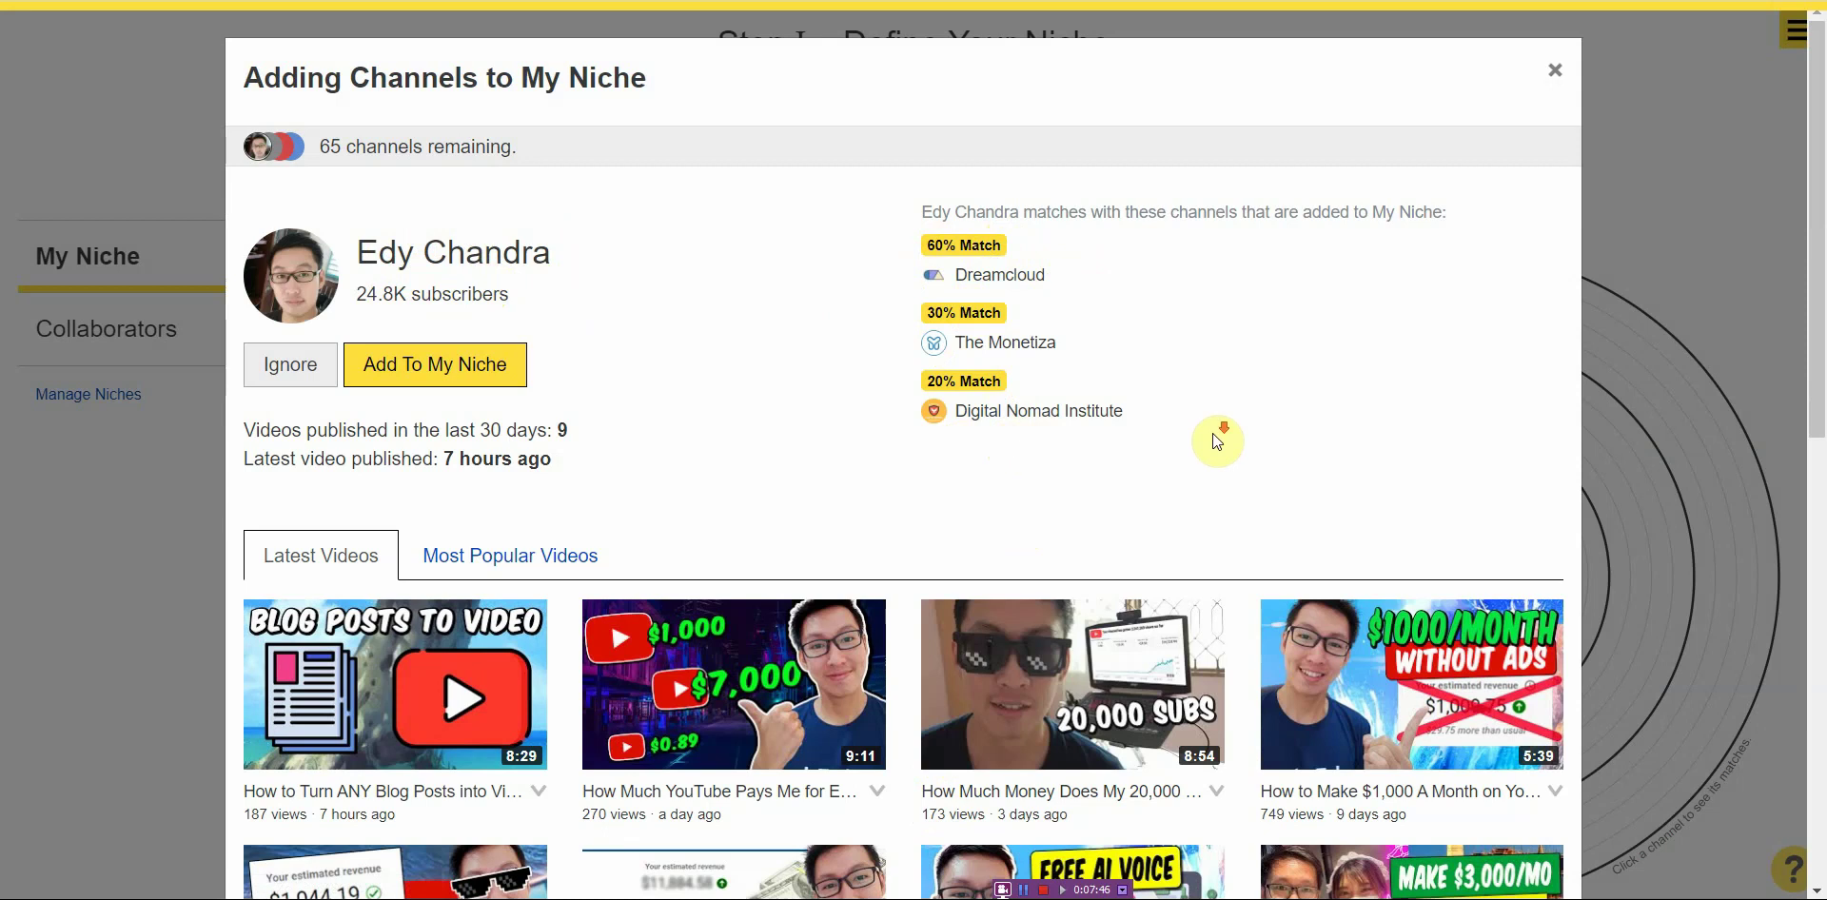
scroll(1212, 432, down, 10)
scroll(1212, 443, up, 10)
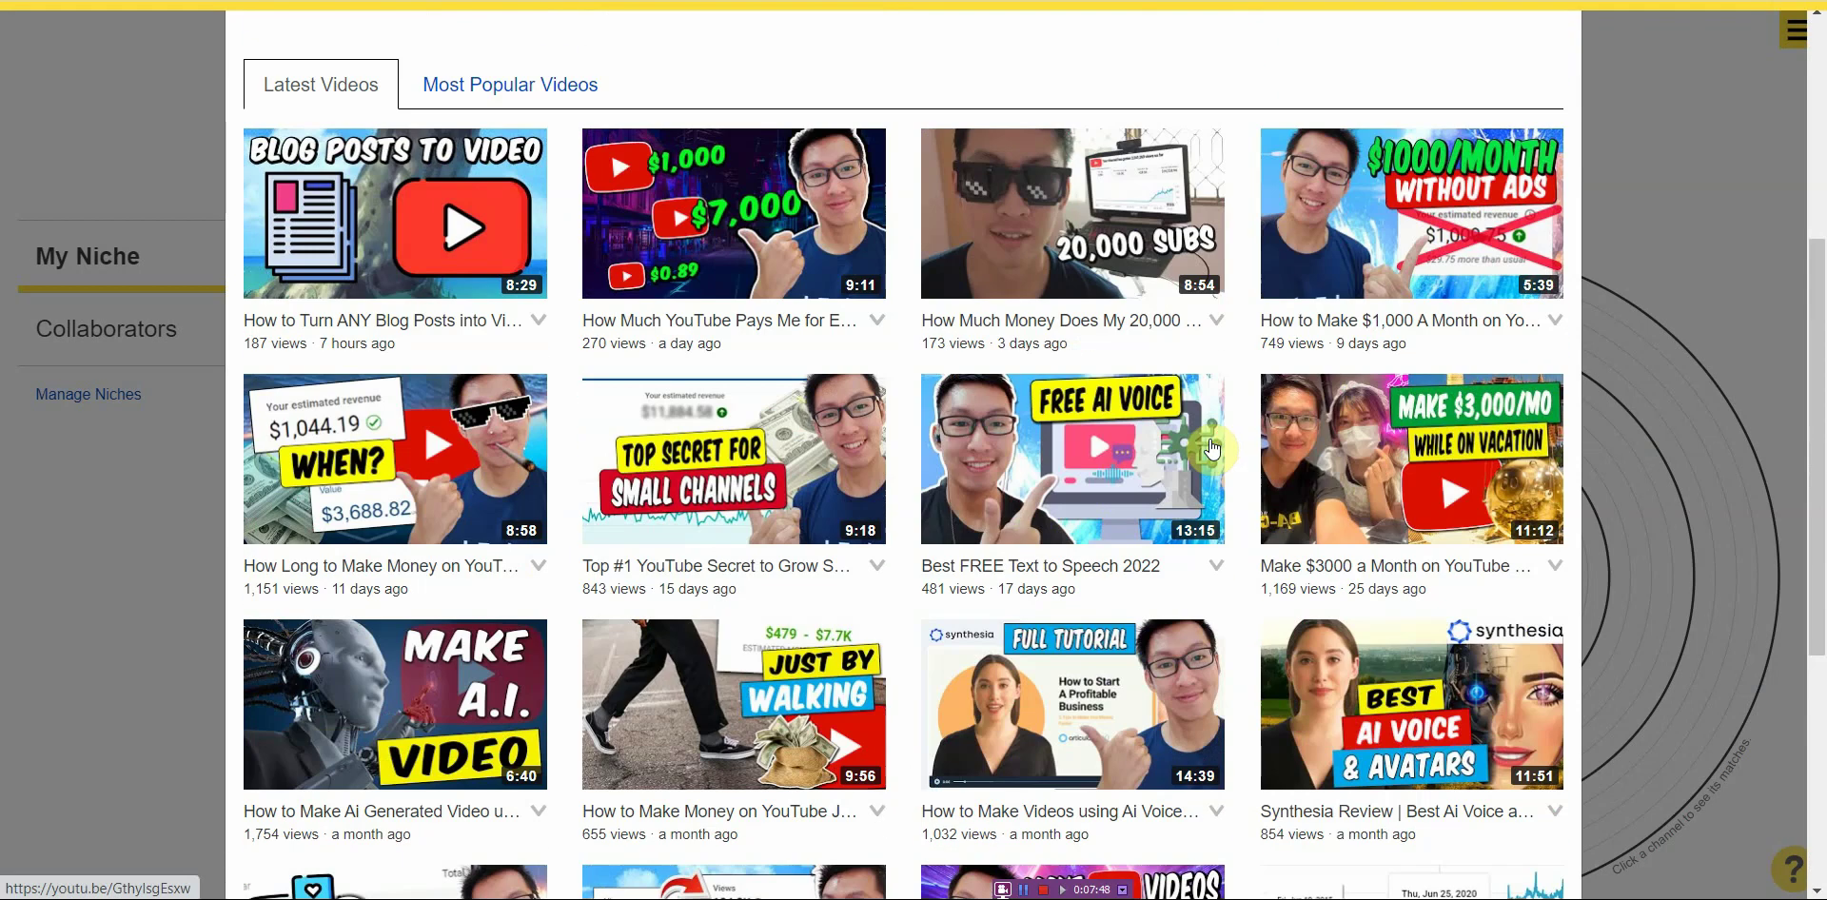
click(491, 375)
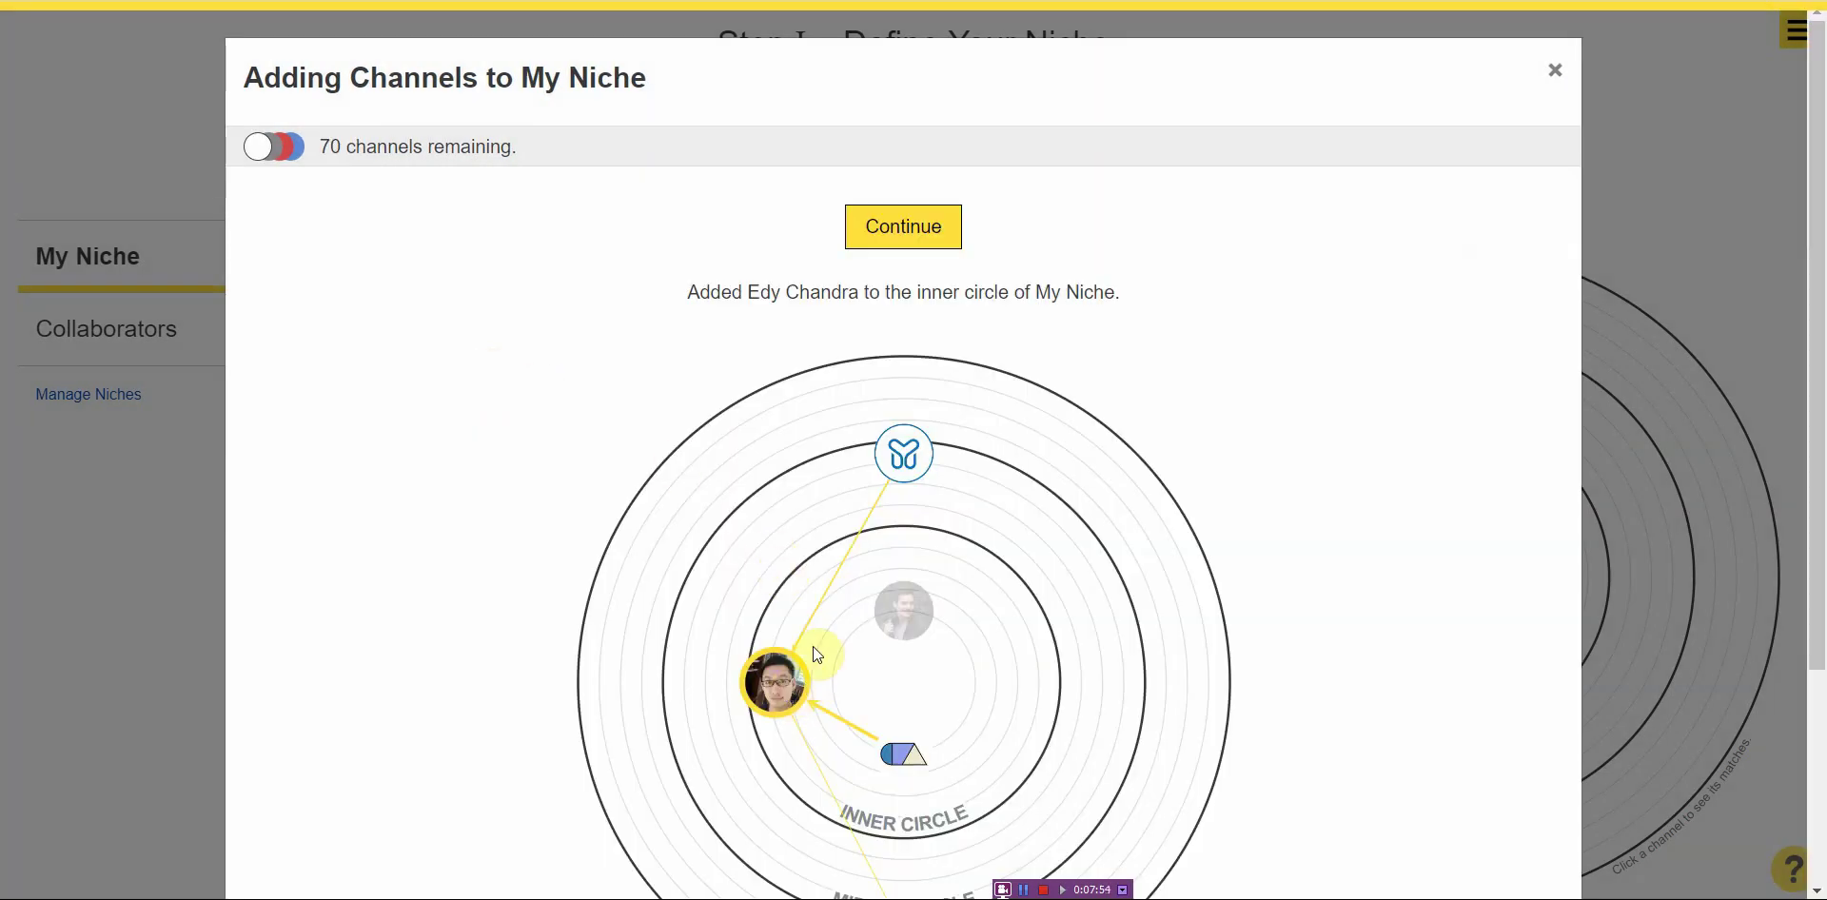
Step: Move past the Edy Chandra confirmation to the Caffeinated Blogger (318K) suggestion
scroll(1199, 436, down, 3)
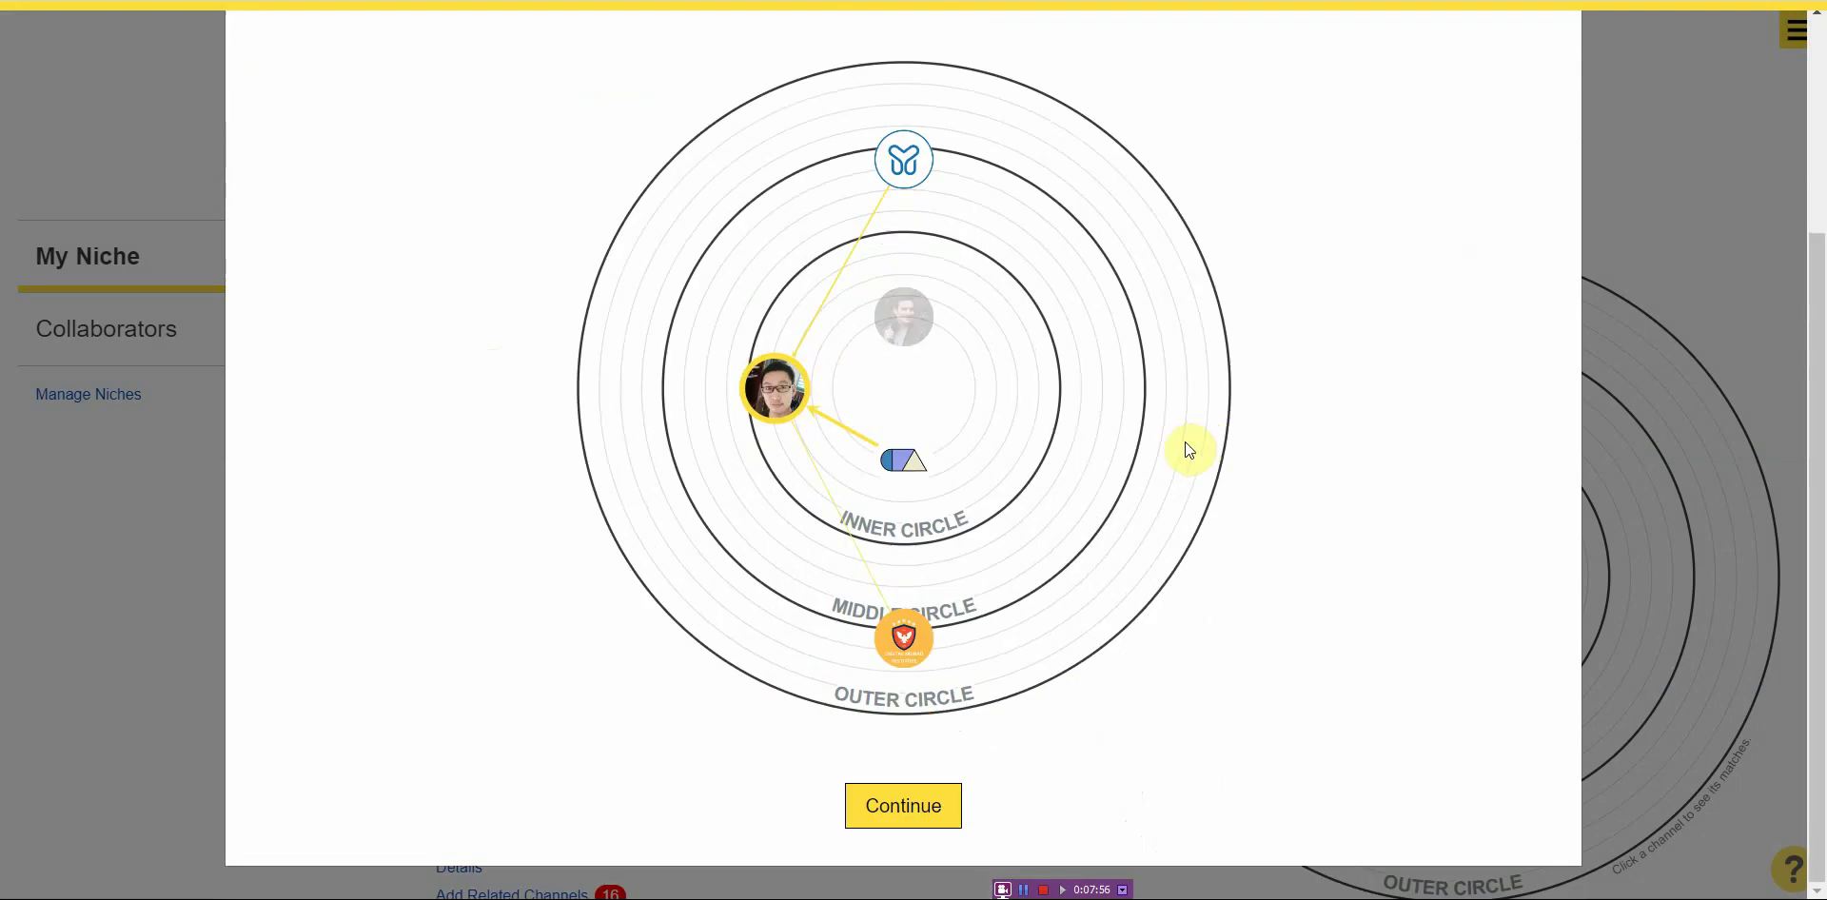
click(921, 809)
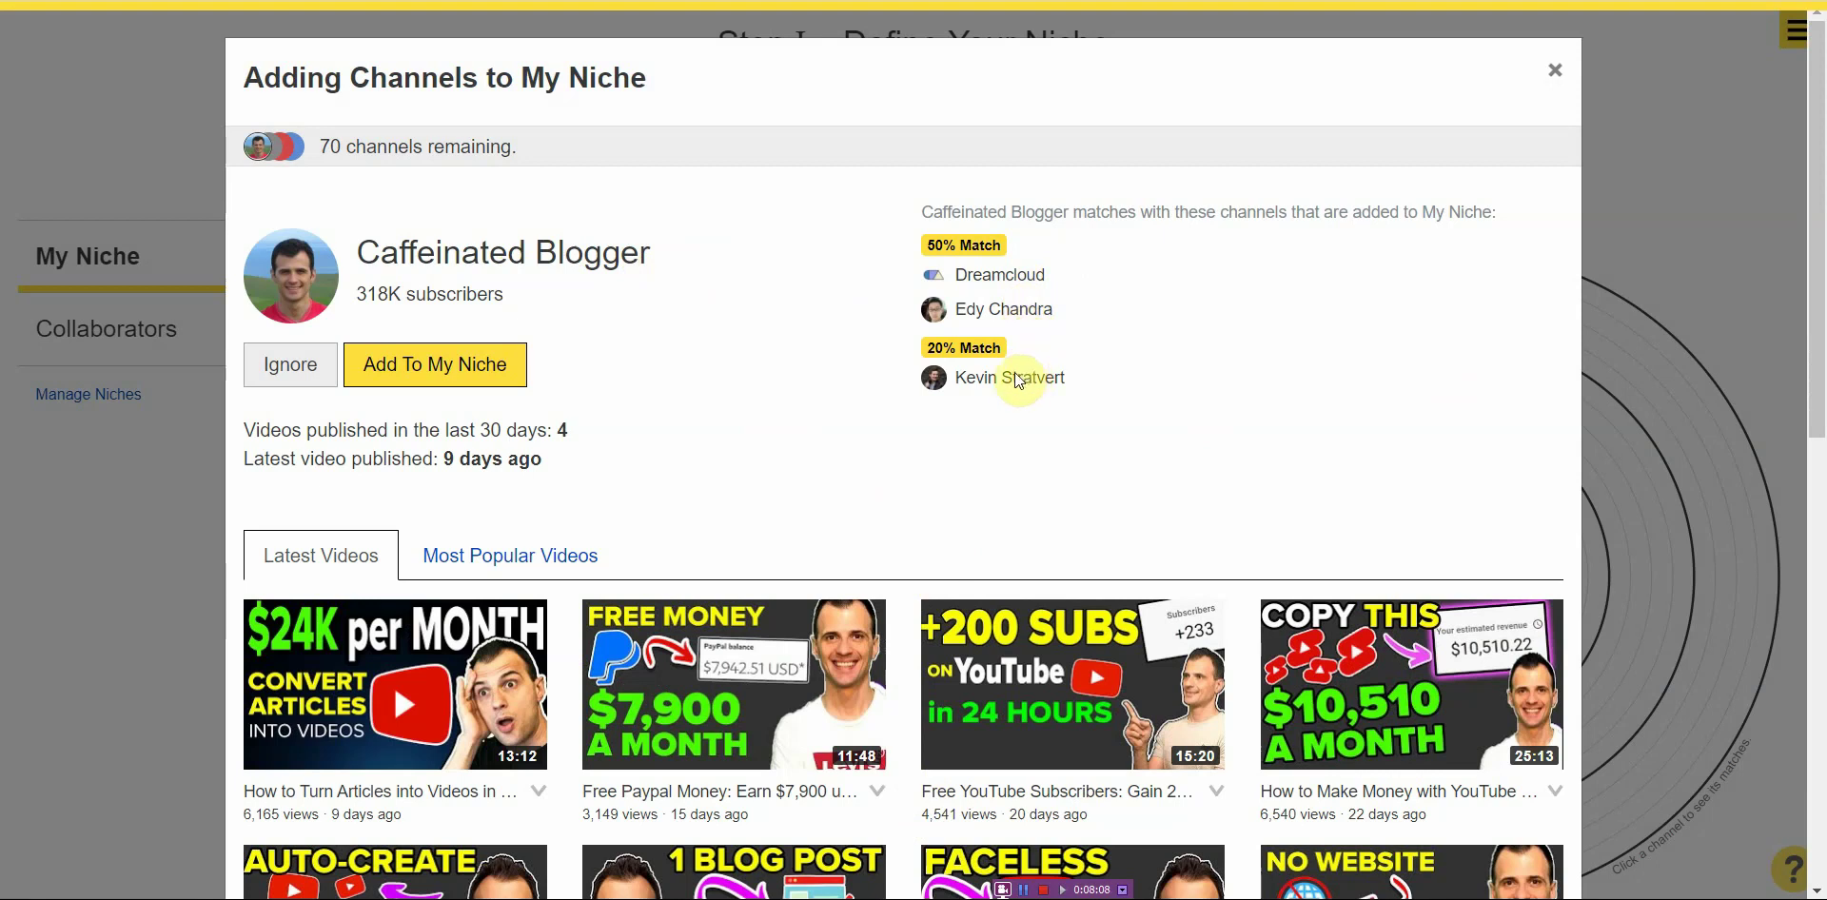
Step: Review Caffeinated Blogger's latest and most popular videos, then ignore the channel
scroll(895, 483, down, 8)
scroll(893, 483, down, 2)
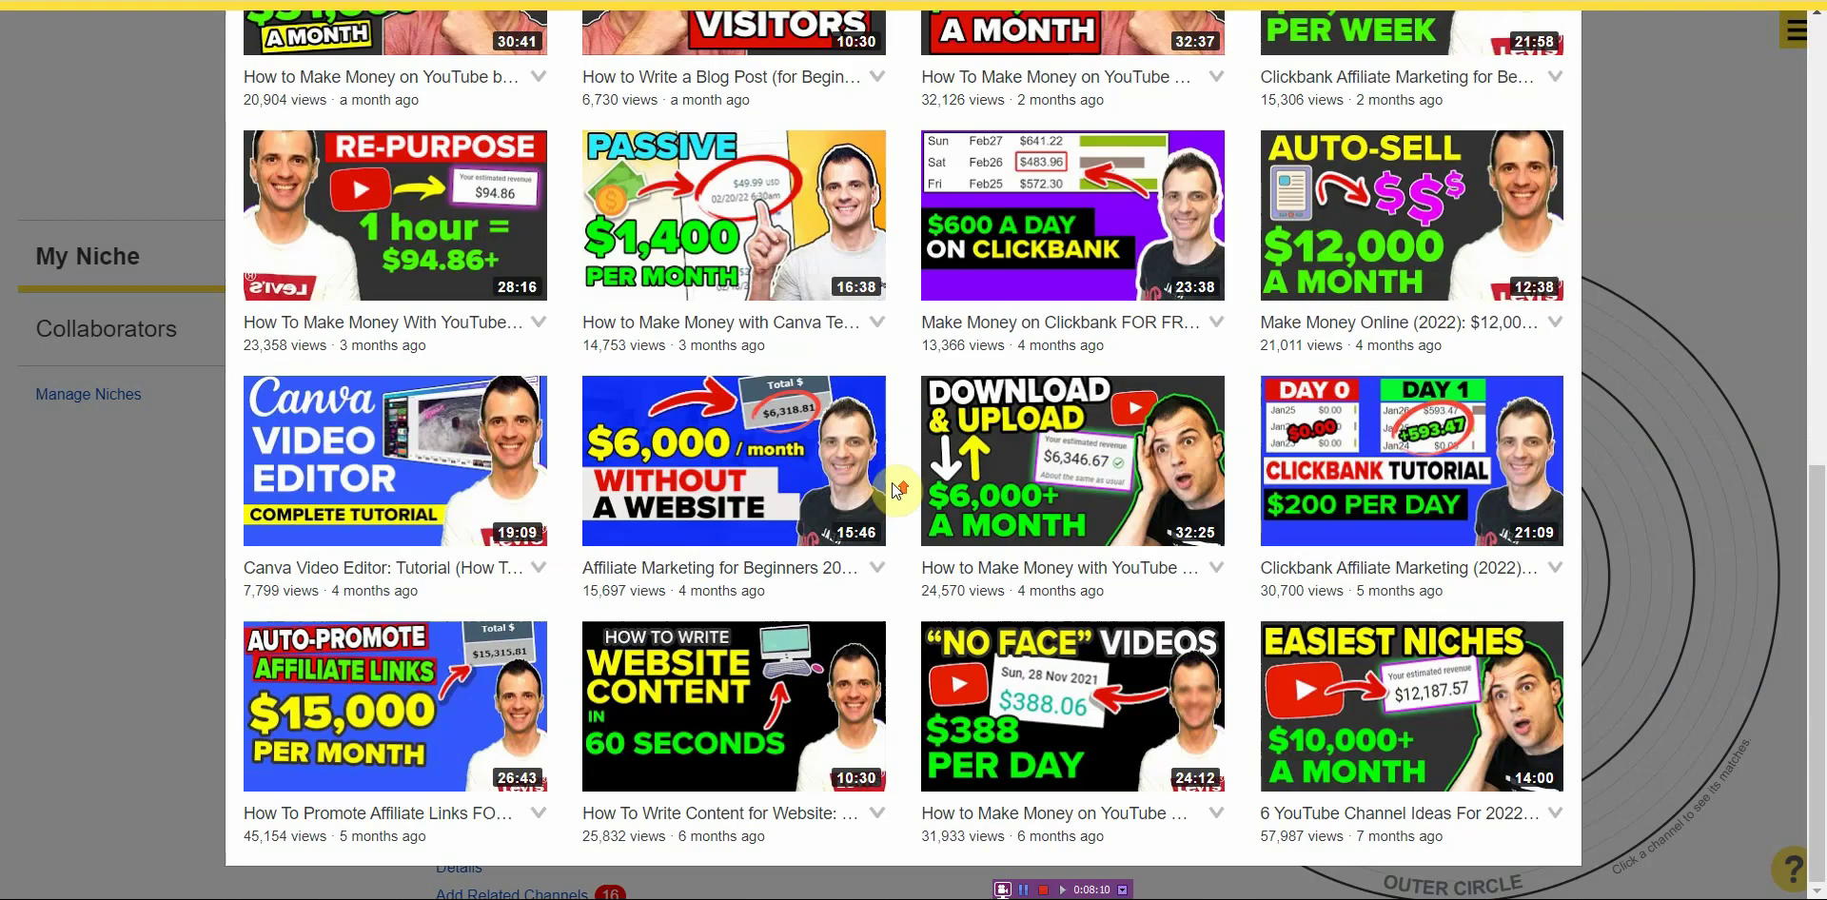
scroll(892, 482, up, 10)
click(494, 568)
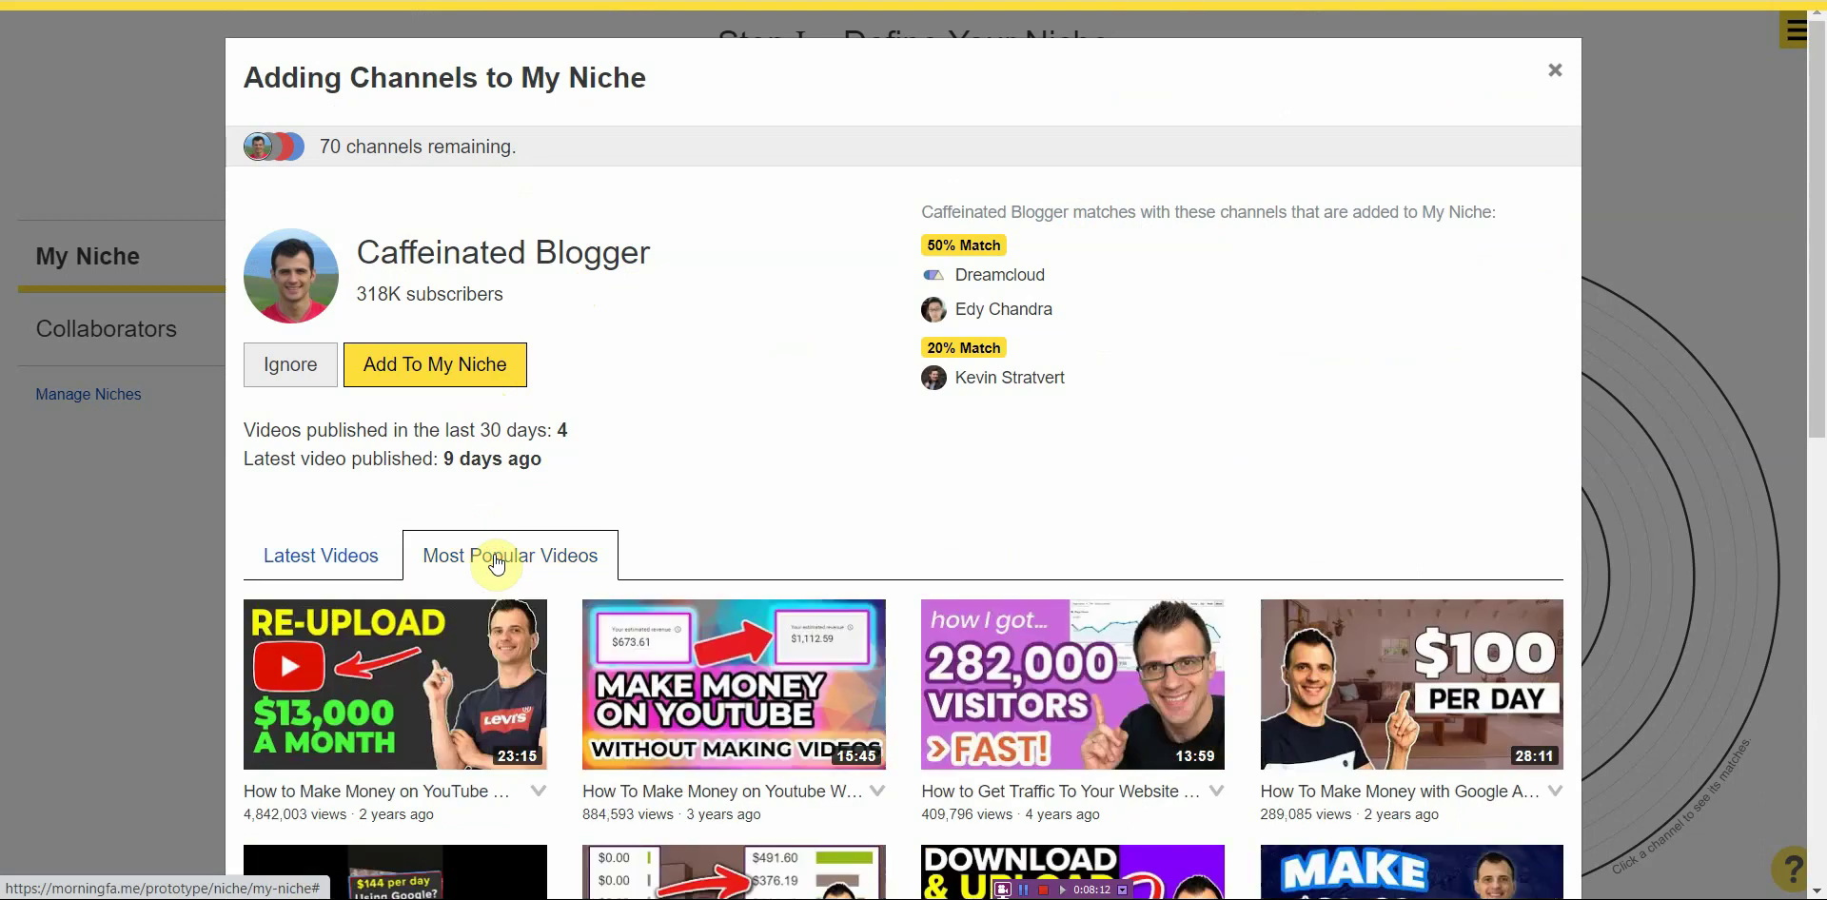
scroll(494, 568, down, 10)
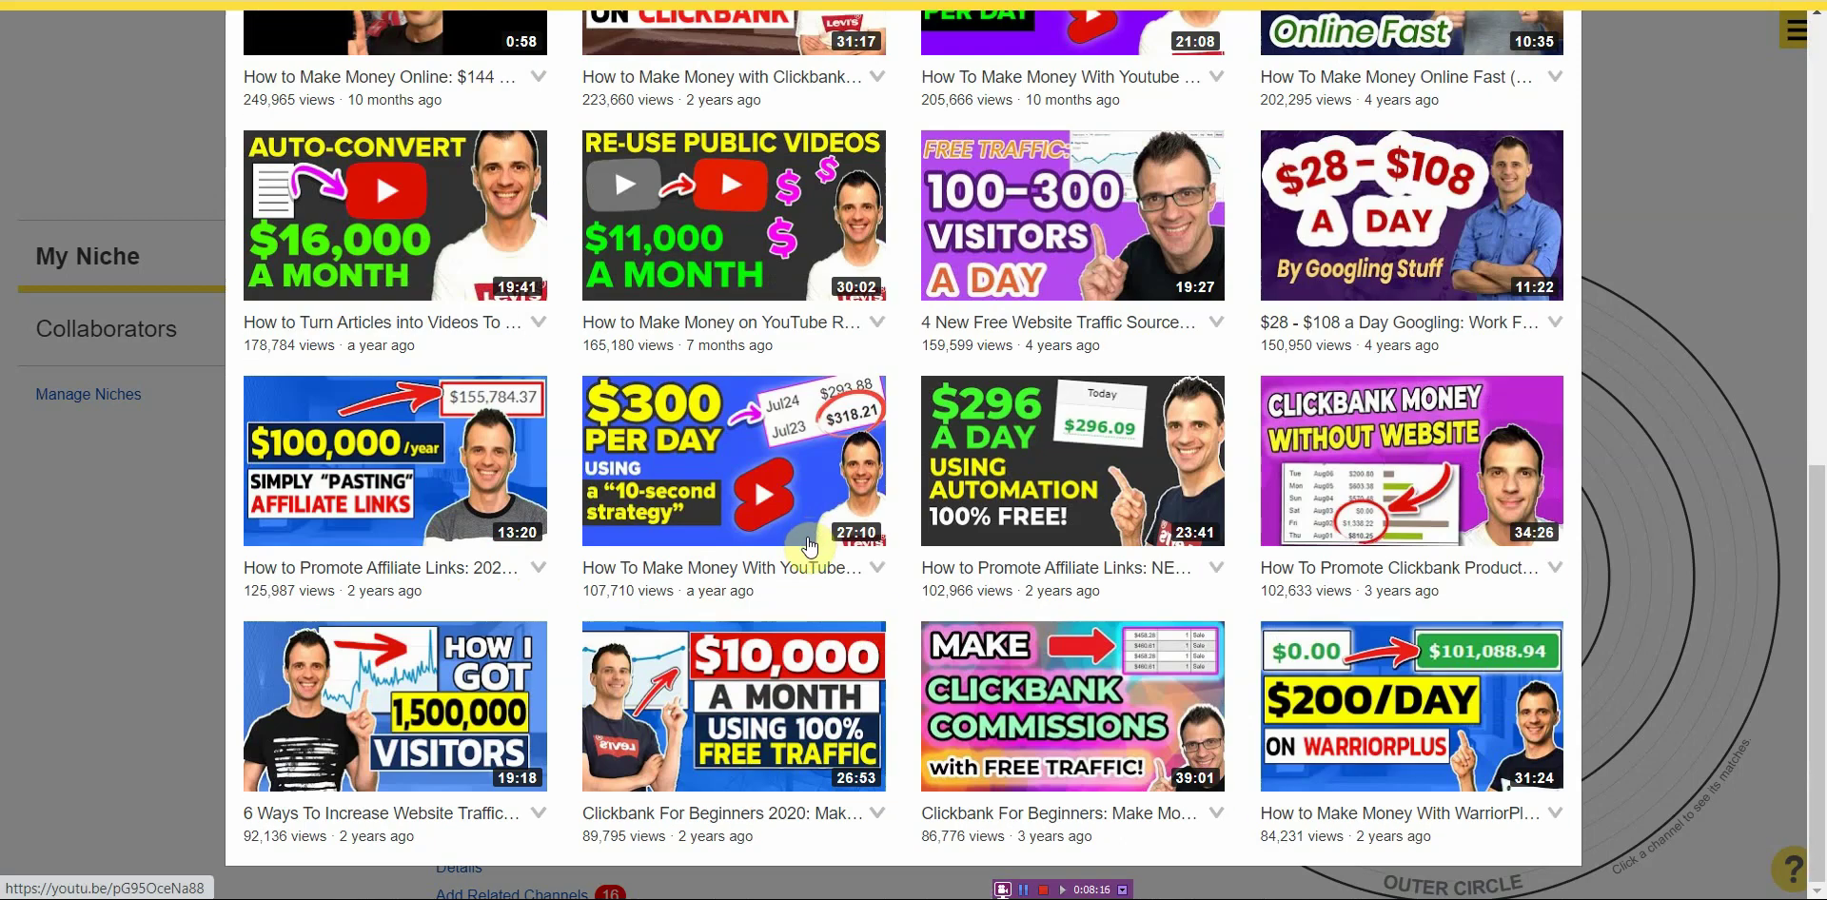
scroll(810, 545, up, 8)
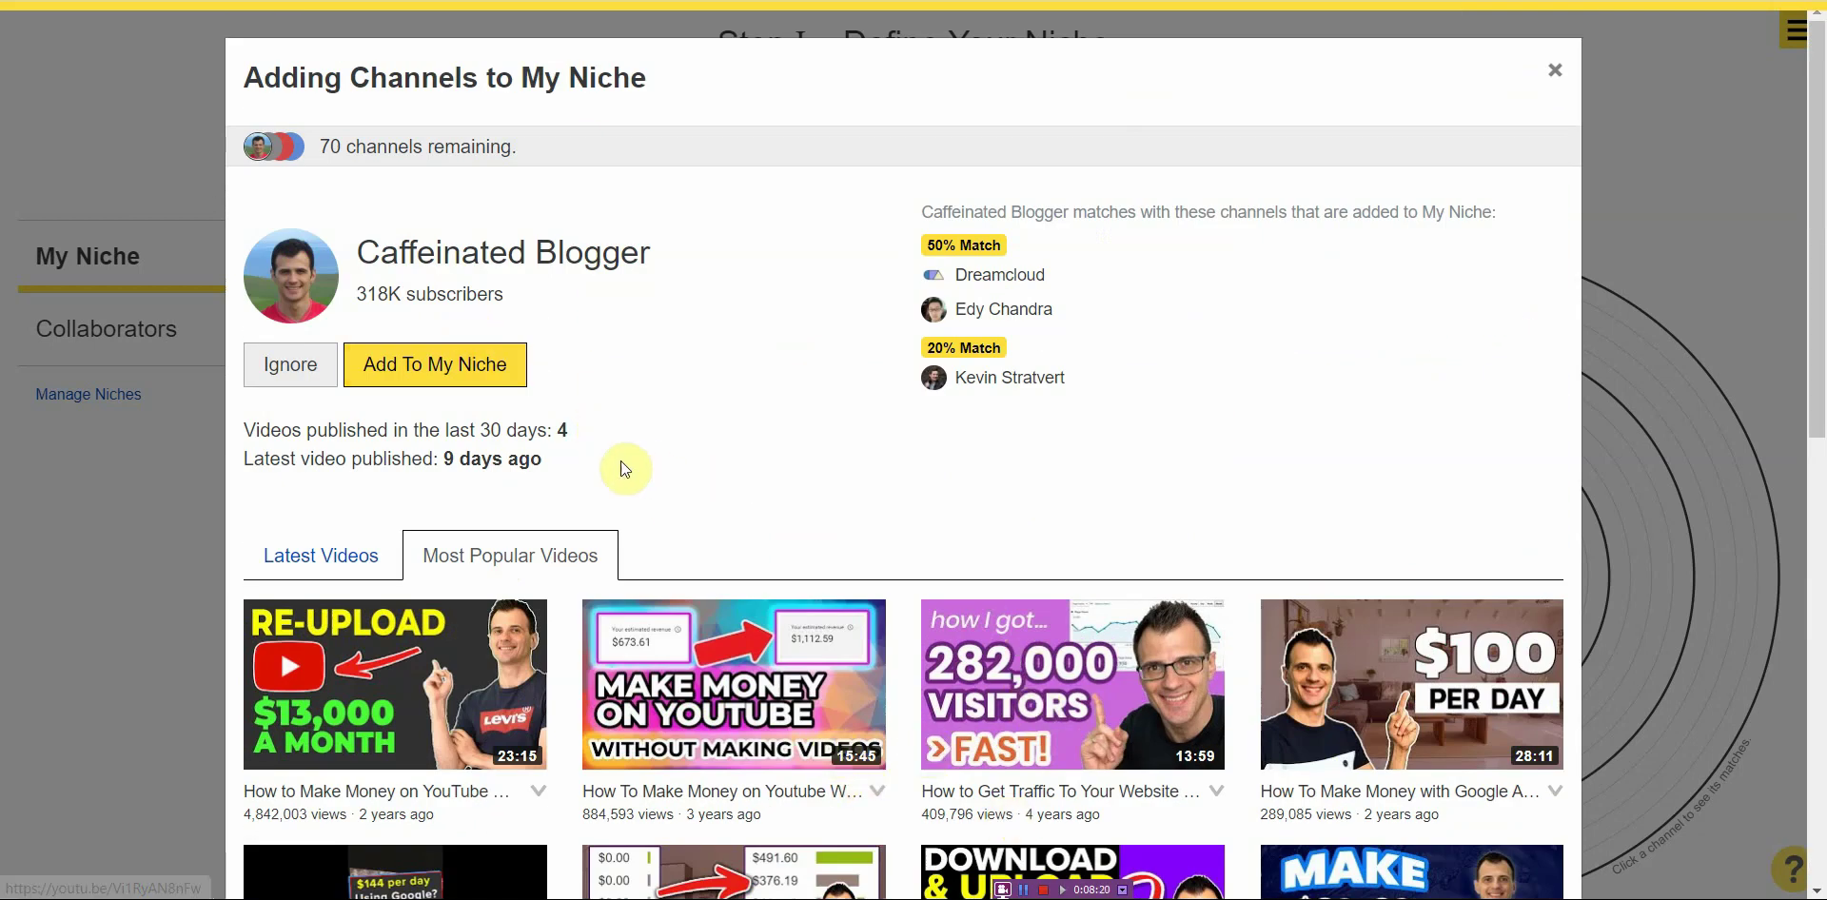
click(286, 362)
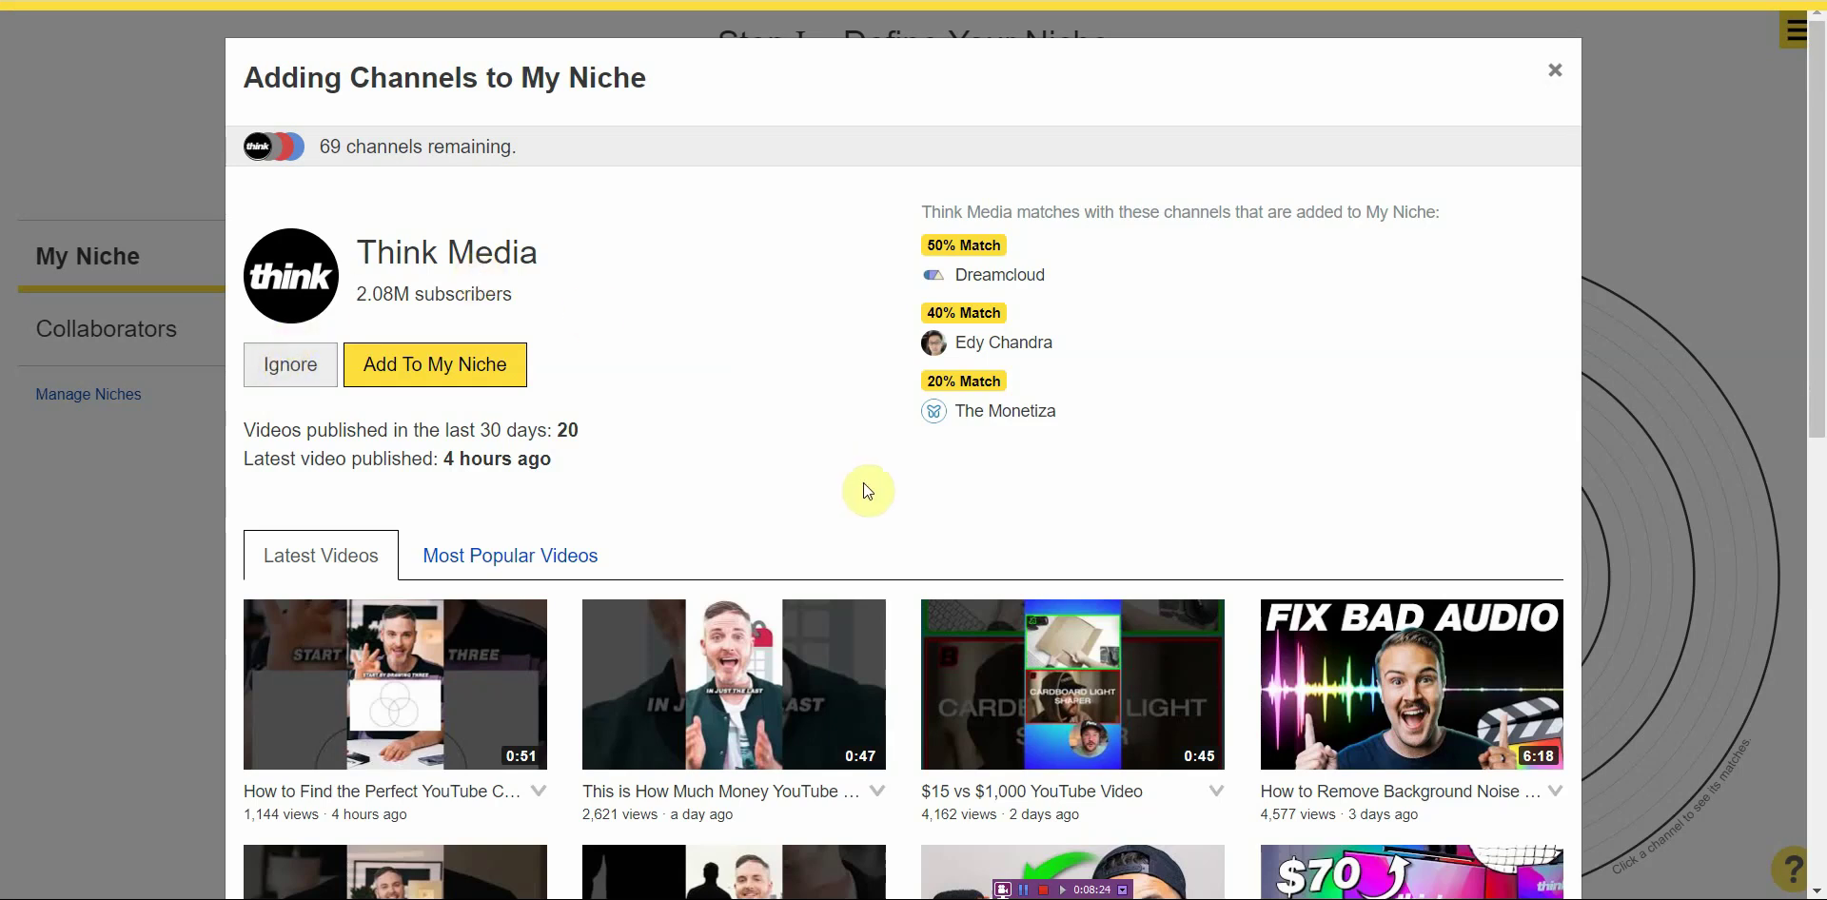
Step: Glance at Think Media's card, then close the Adding Channels dialog
scroll(945, 527, down, 10)
scroll(961, 531, up, 10)
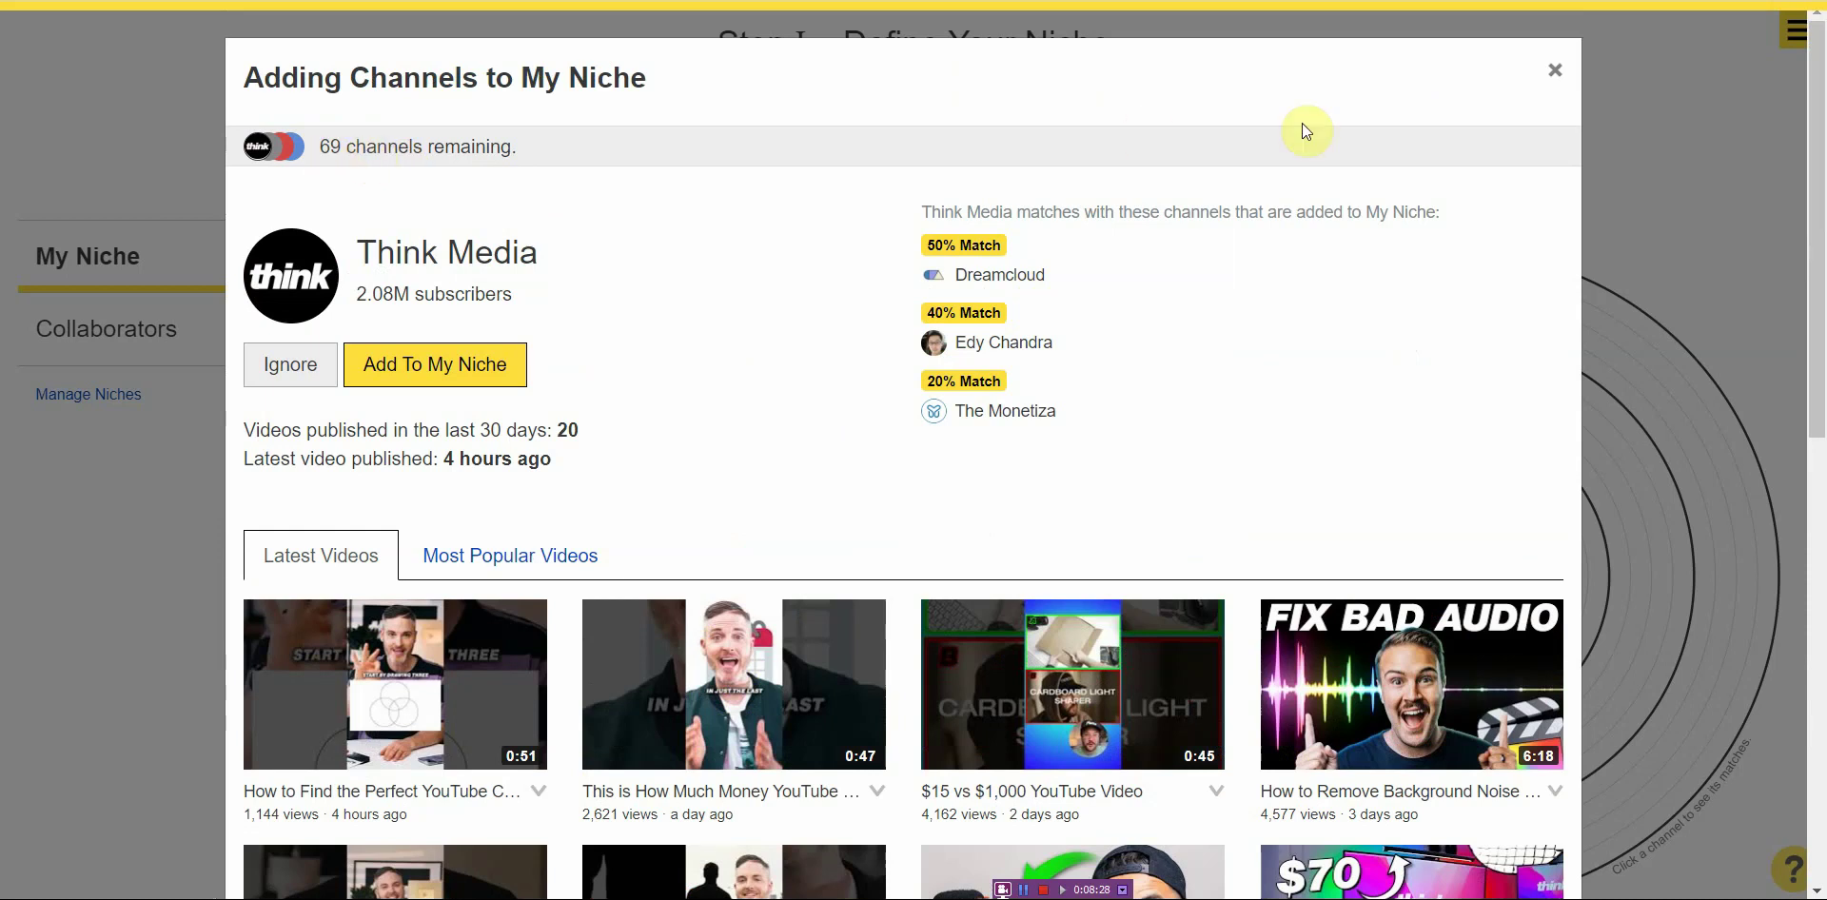
click(1555, 71)
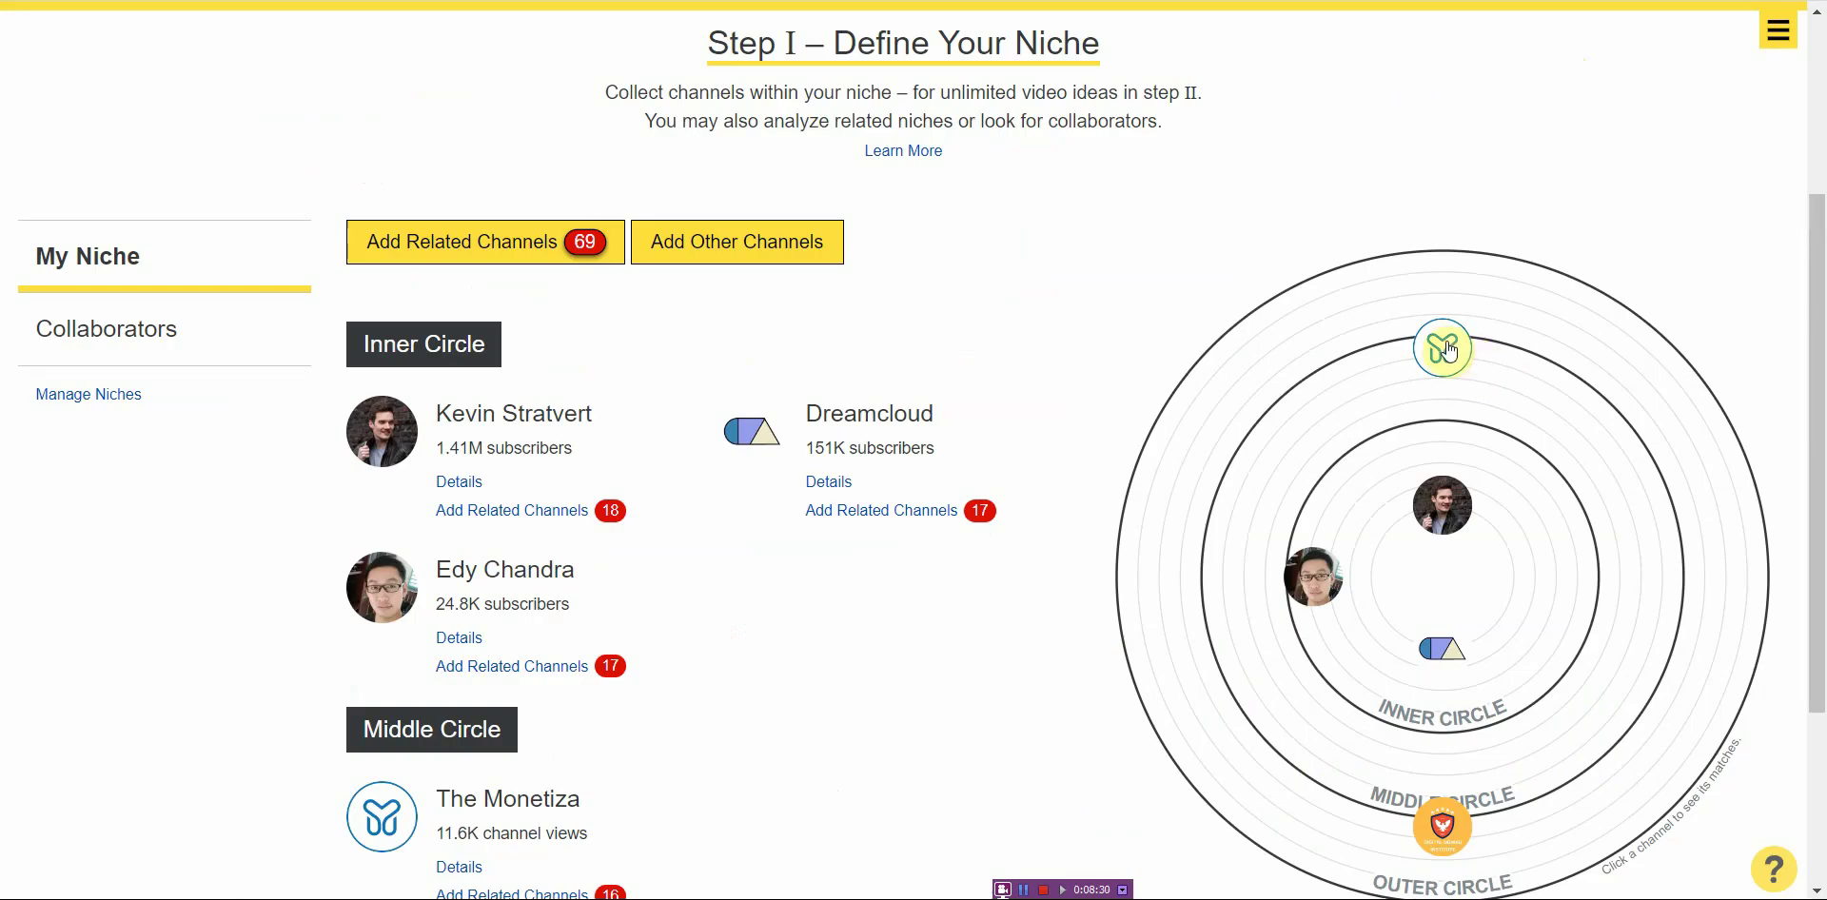
drag(1322, 607, 1244, 591)
click(1021, 666)
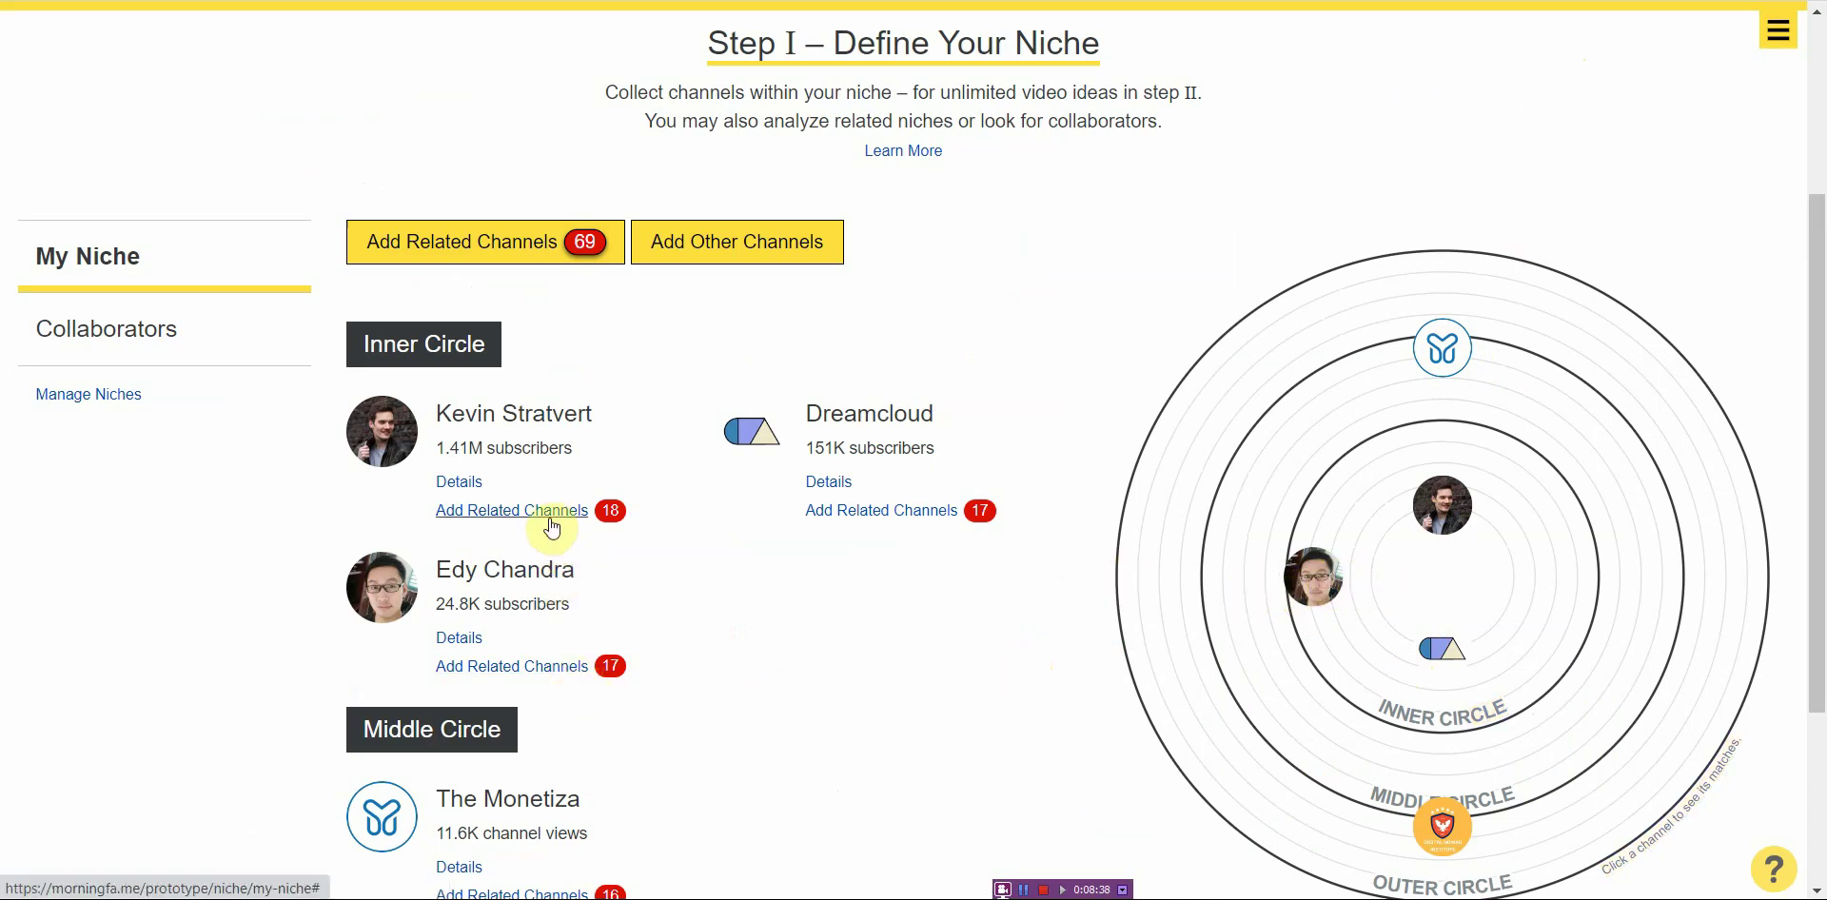
scroll(110, 394, down, 3)
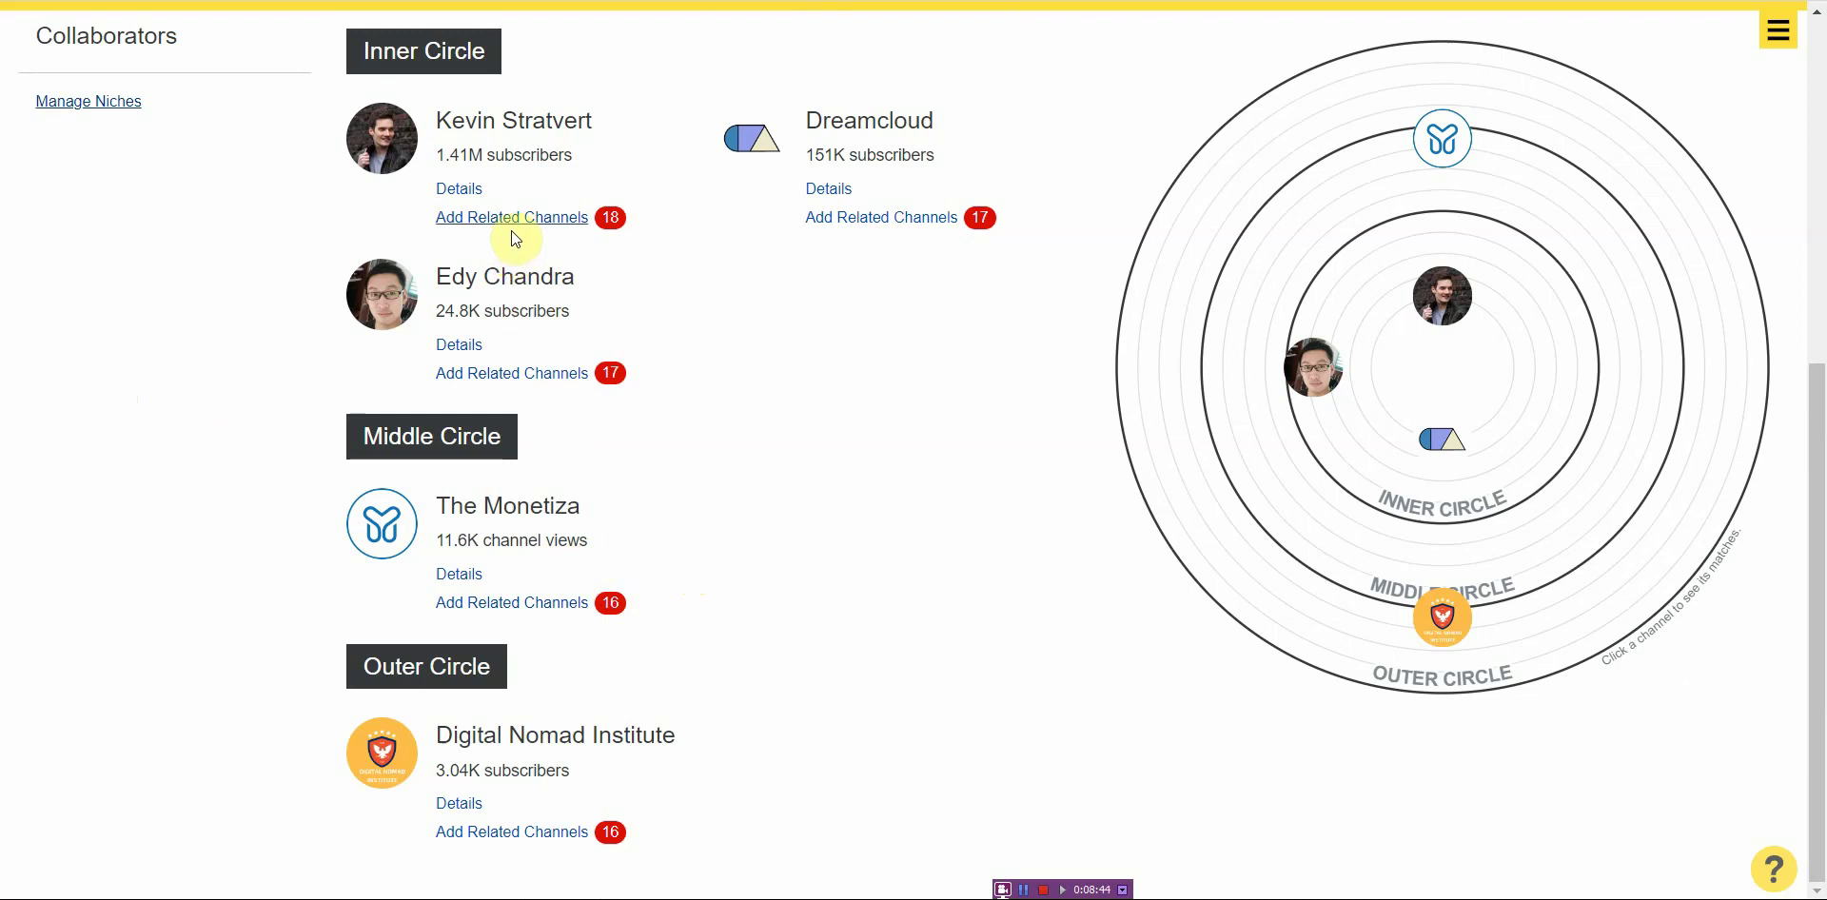
click(453, 188)
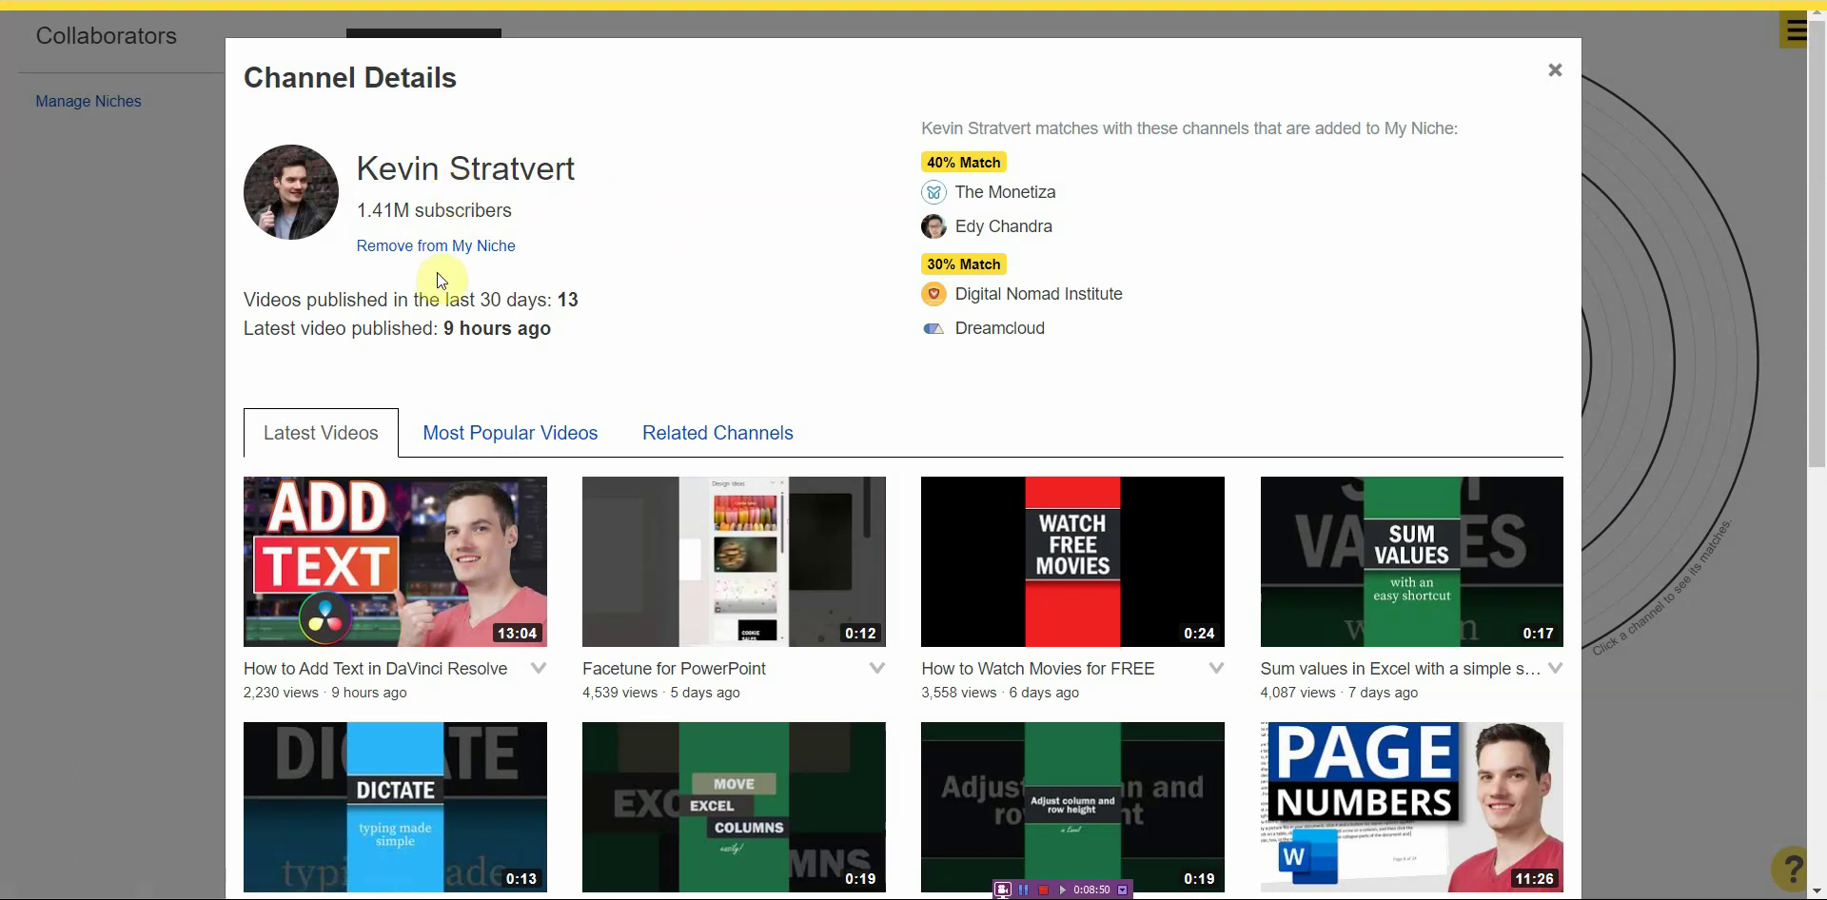
scroll(999, 268, down, 9)
scroll(1253, 269, up, 9)
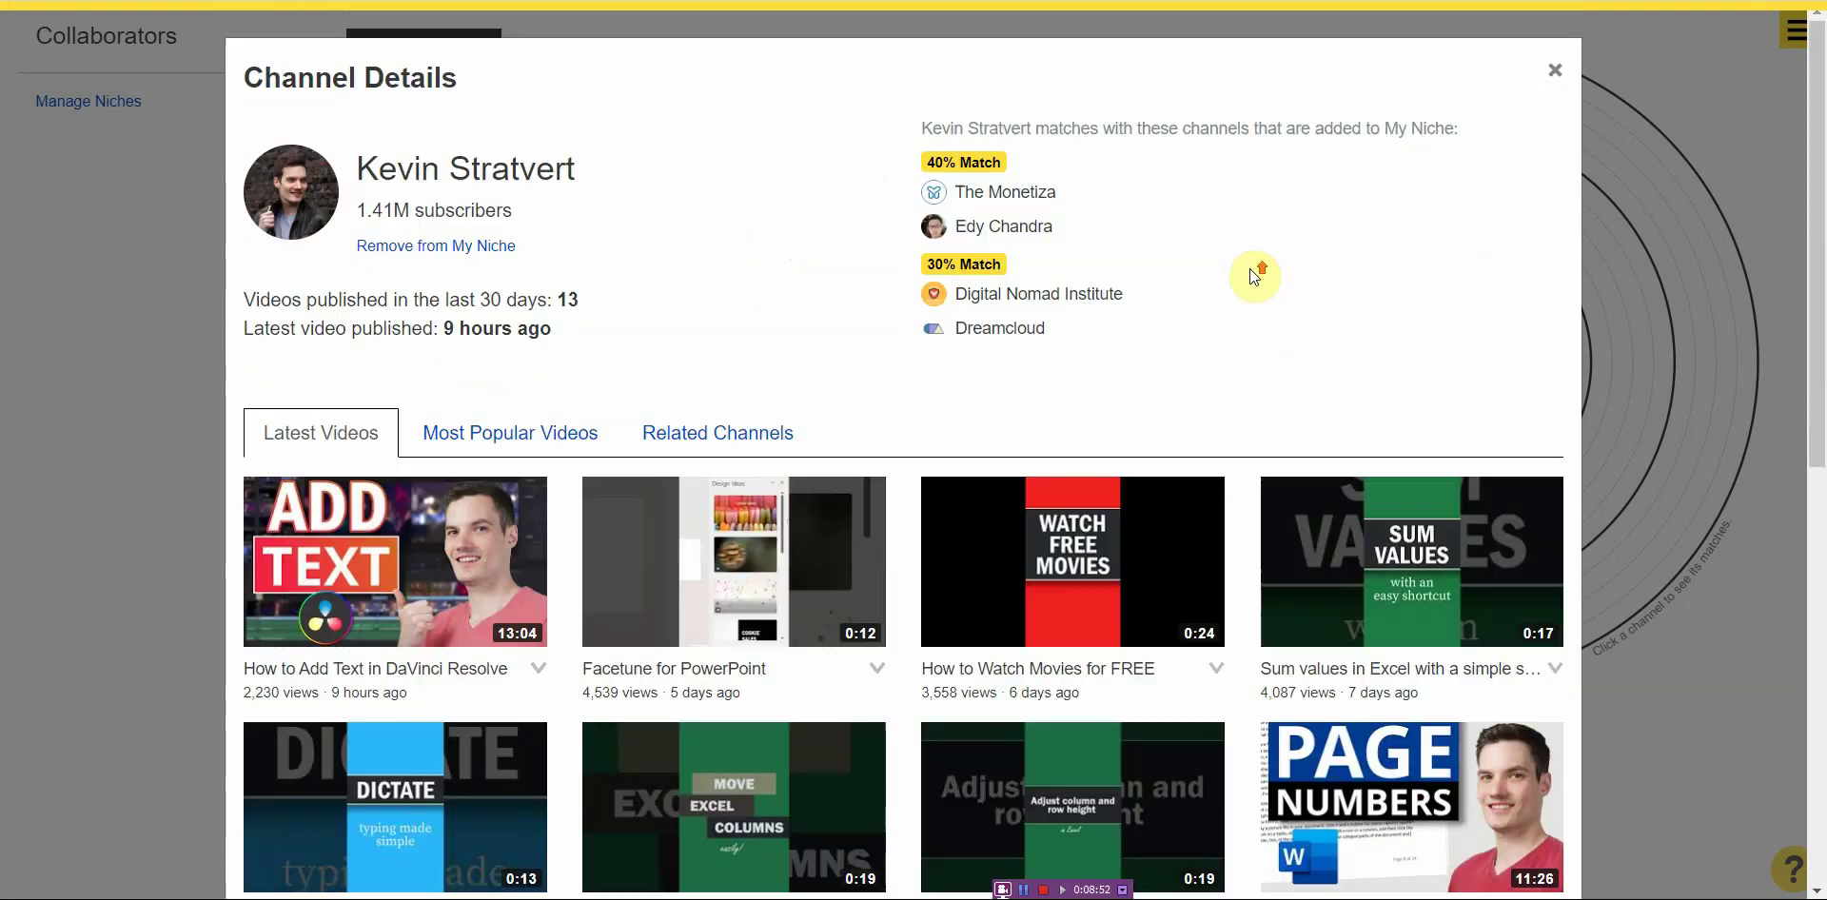
click(1555, 71)
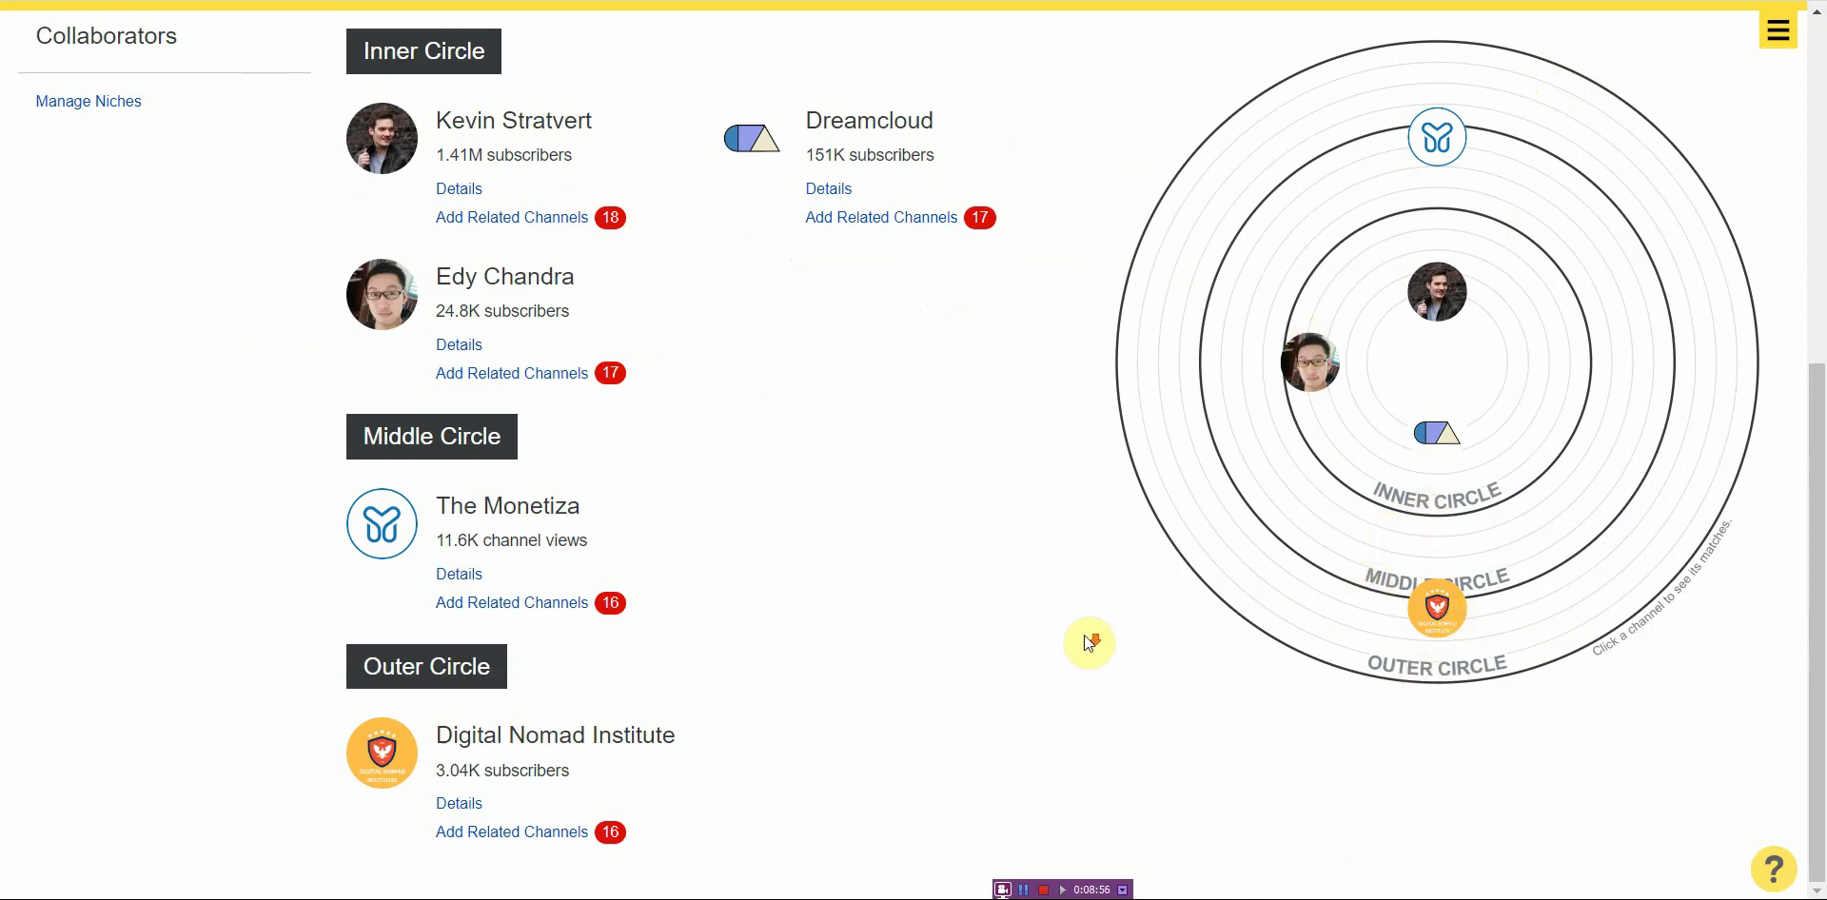
scroll(1090, 644, up, 6)
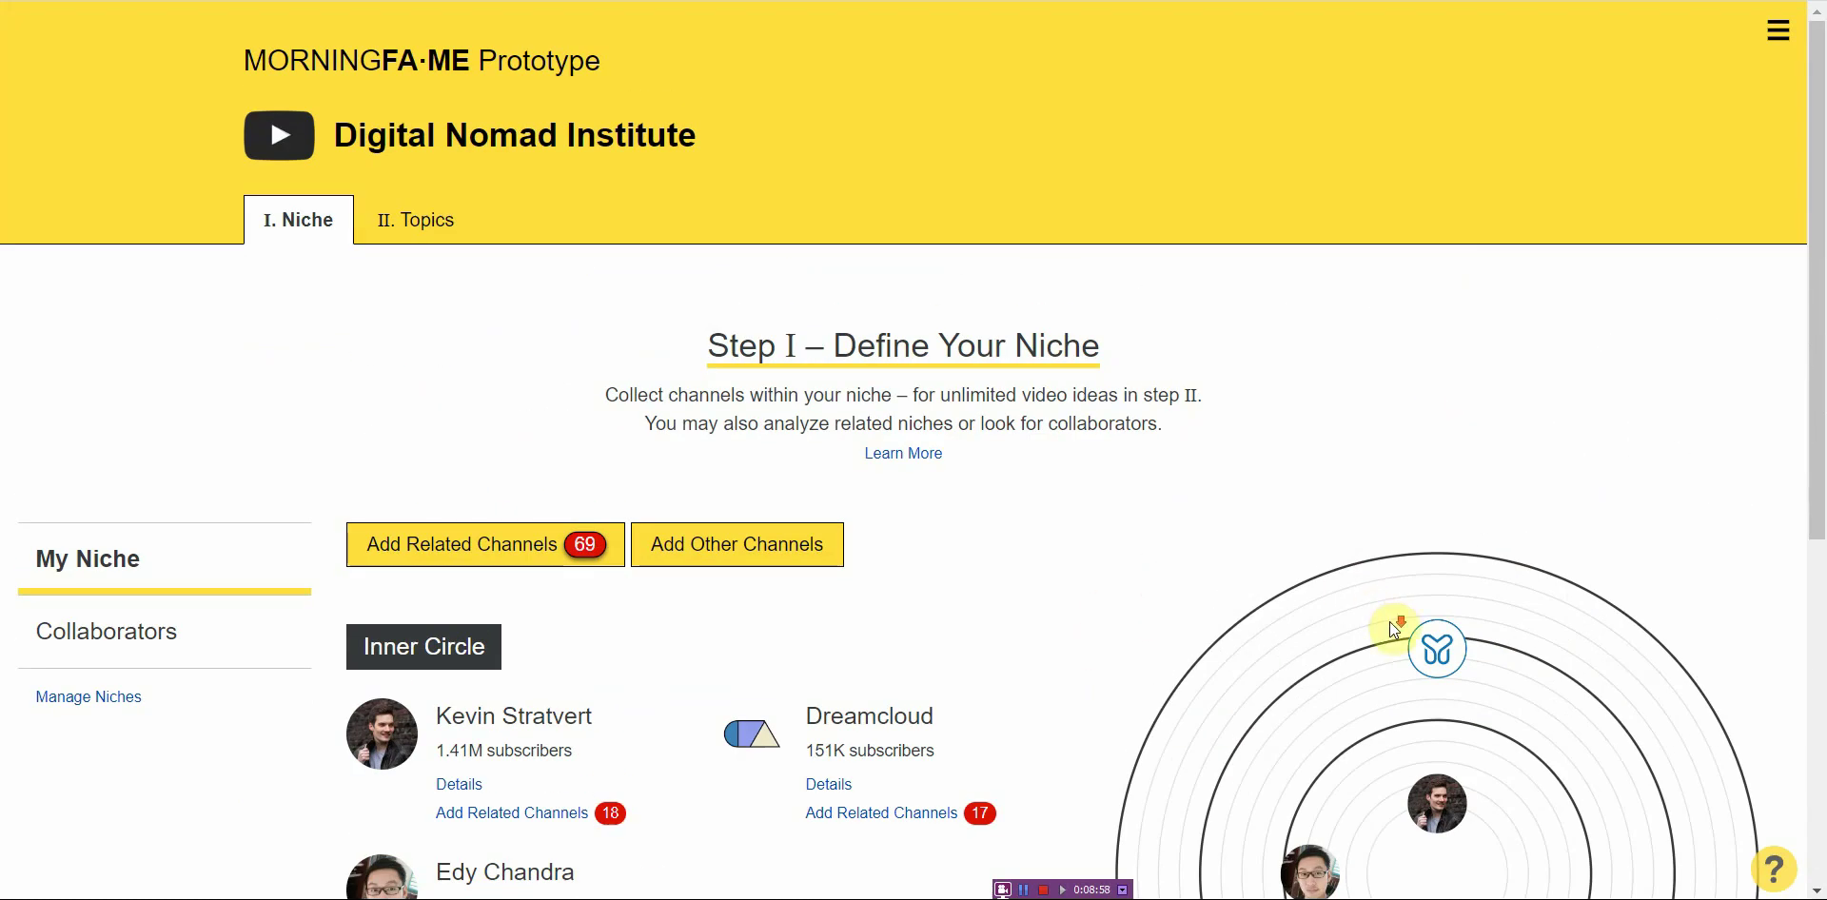
scroll(1389, 620, down, 6)
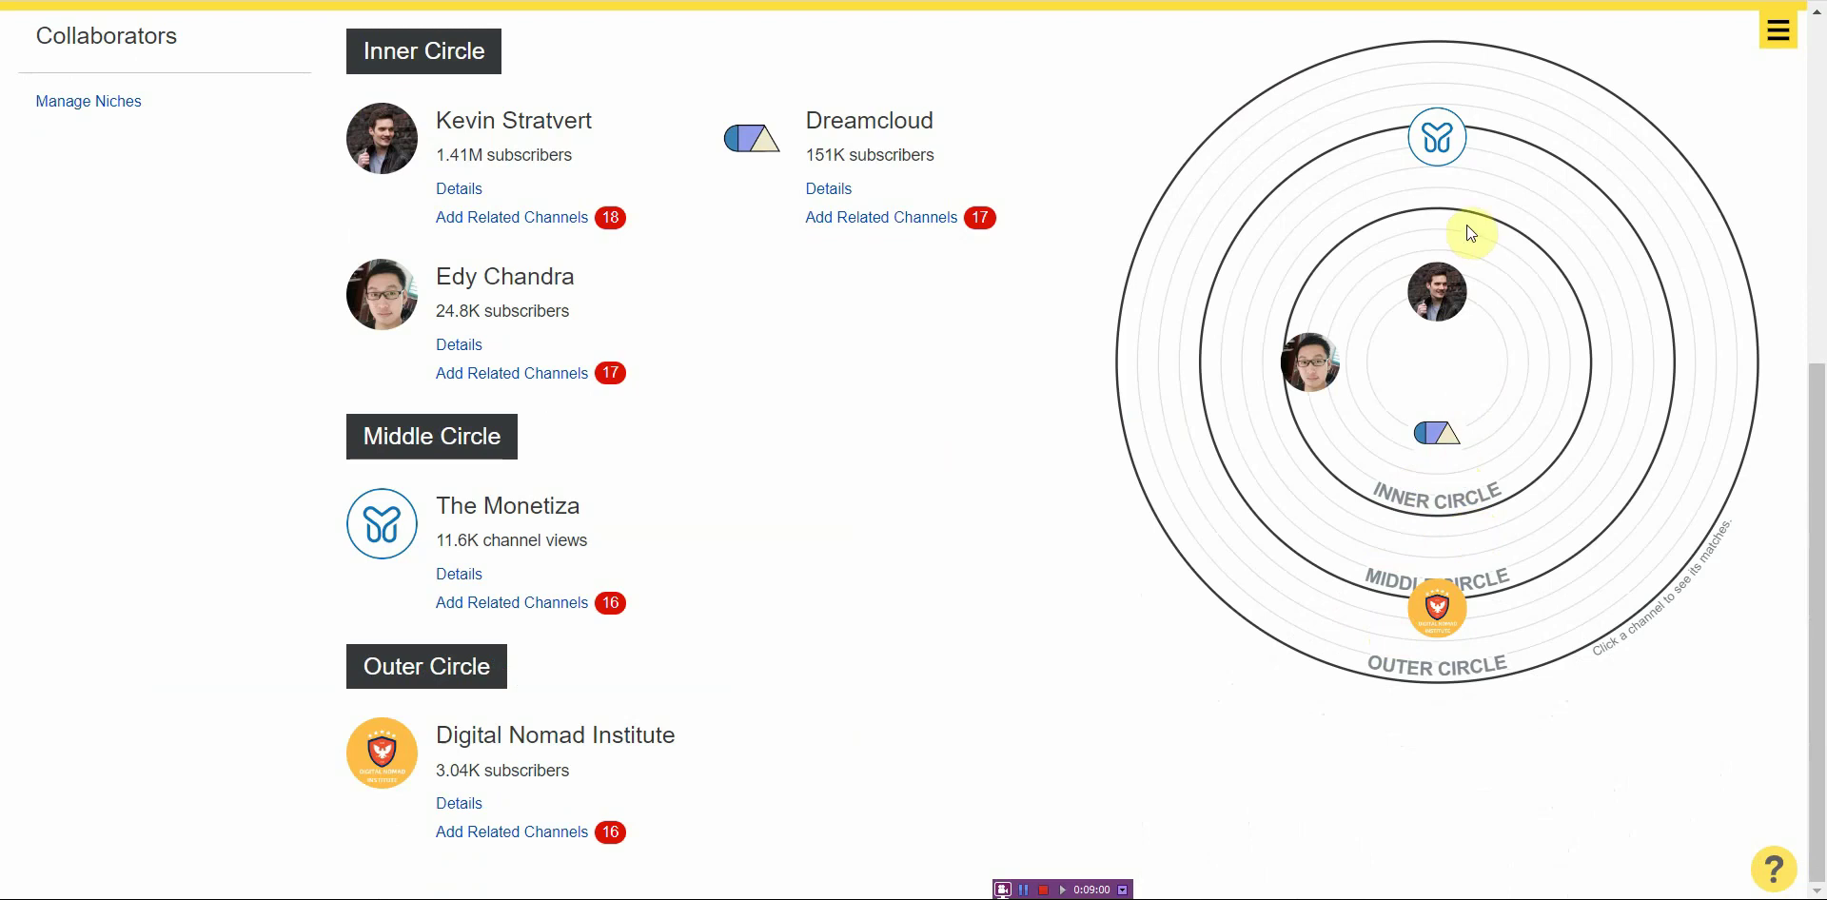
scroll(1437, 619, up, 6)
scroll(1439, 650, down, 6)
Step: Show Dreamcloud's viewer-flow arrows on the niche map, then return to YouTube's channel results
click(1441, 438)
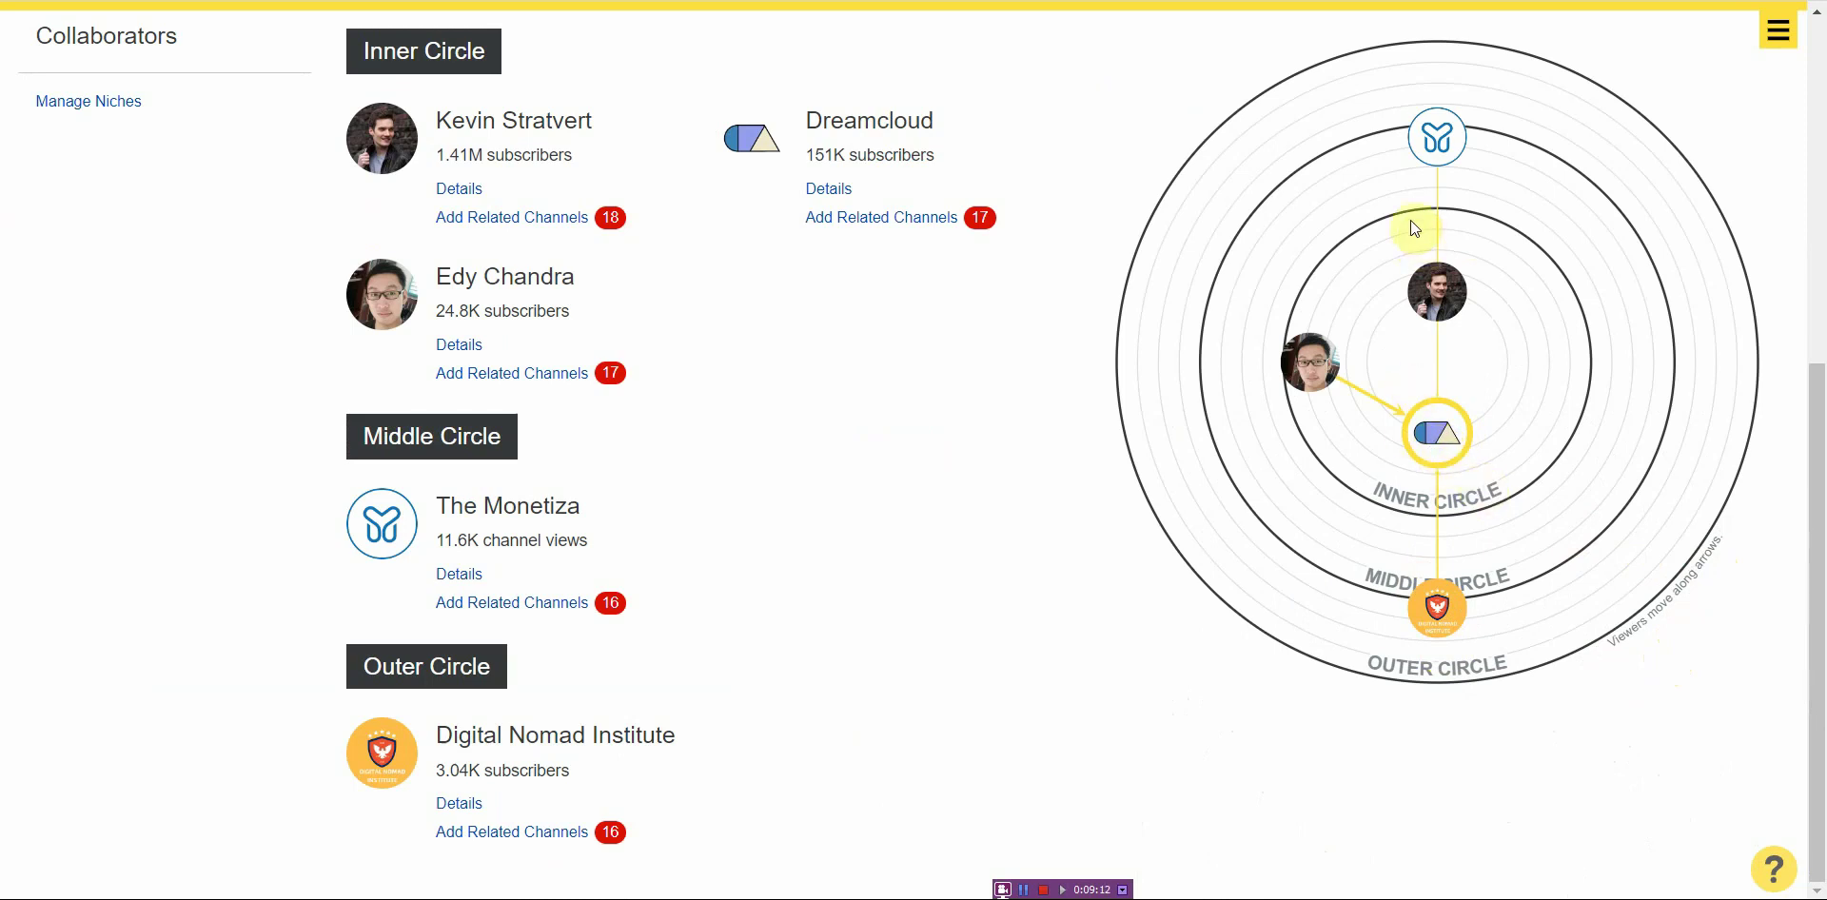
scroll(1005, 538, up, 6)
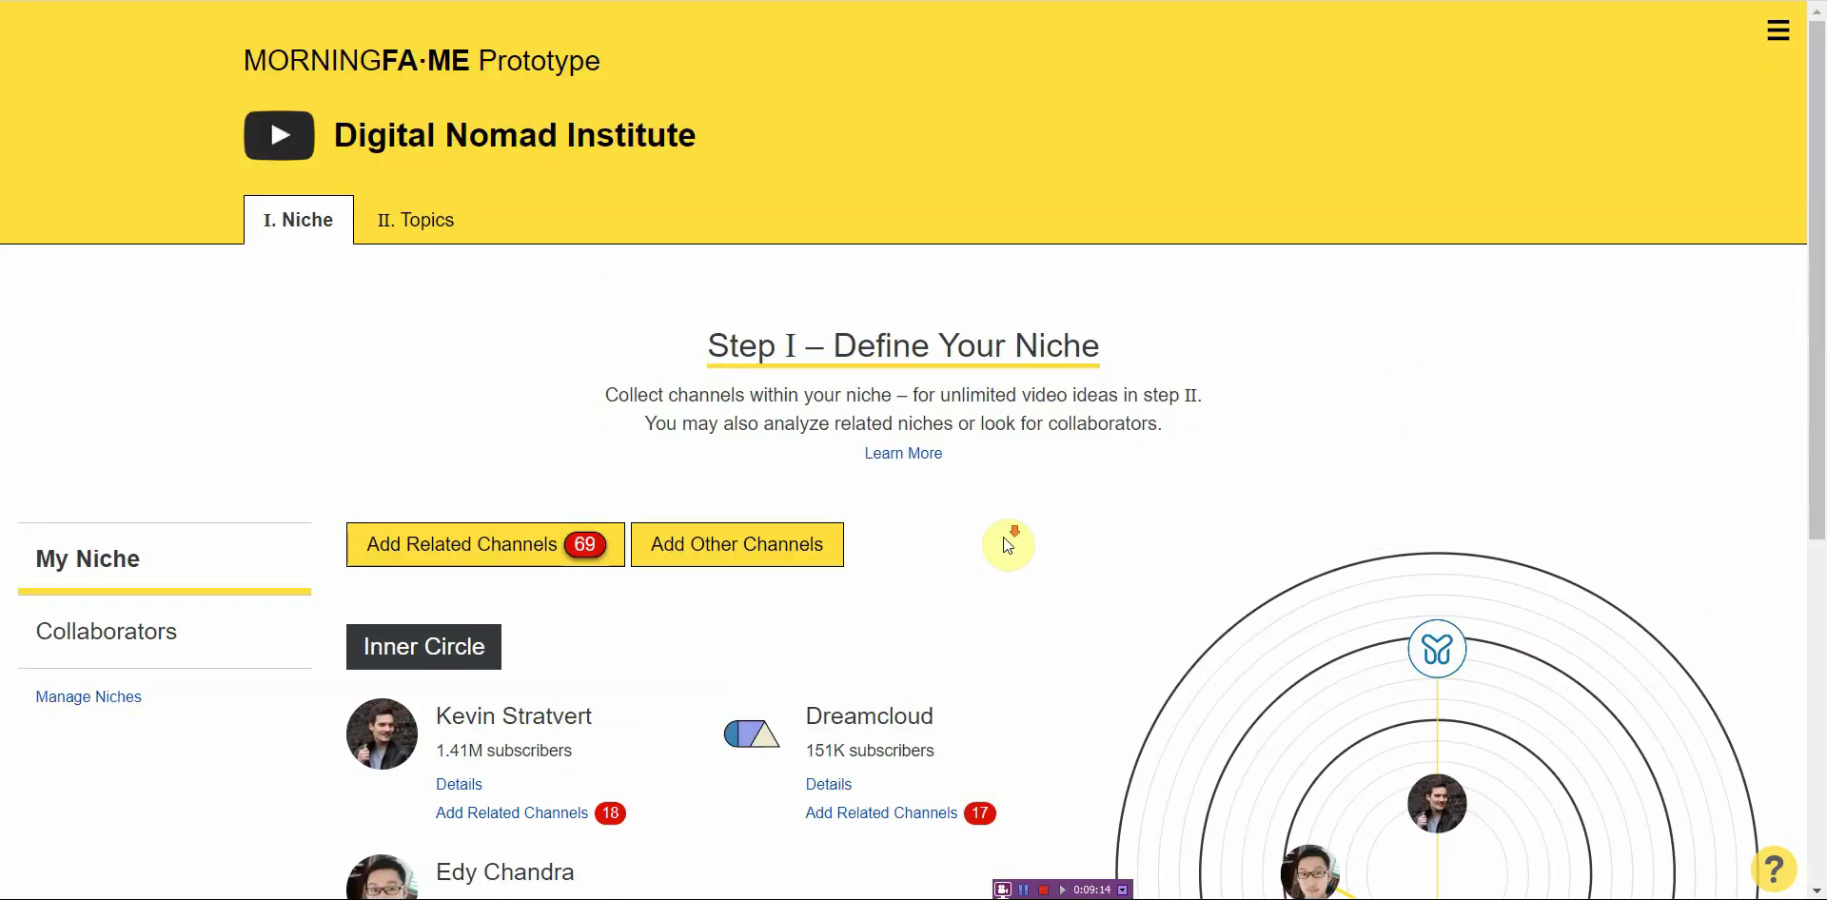
scroll(1007, 542, down, 6)
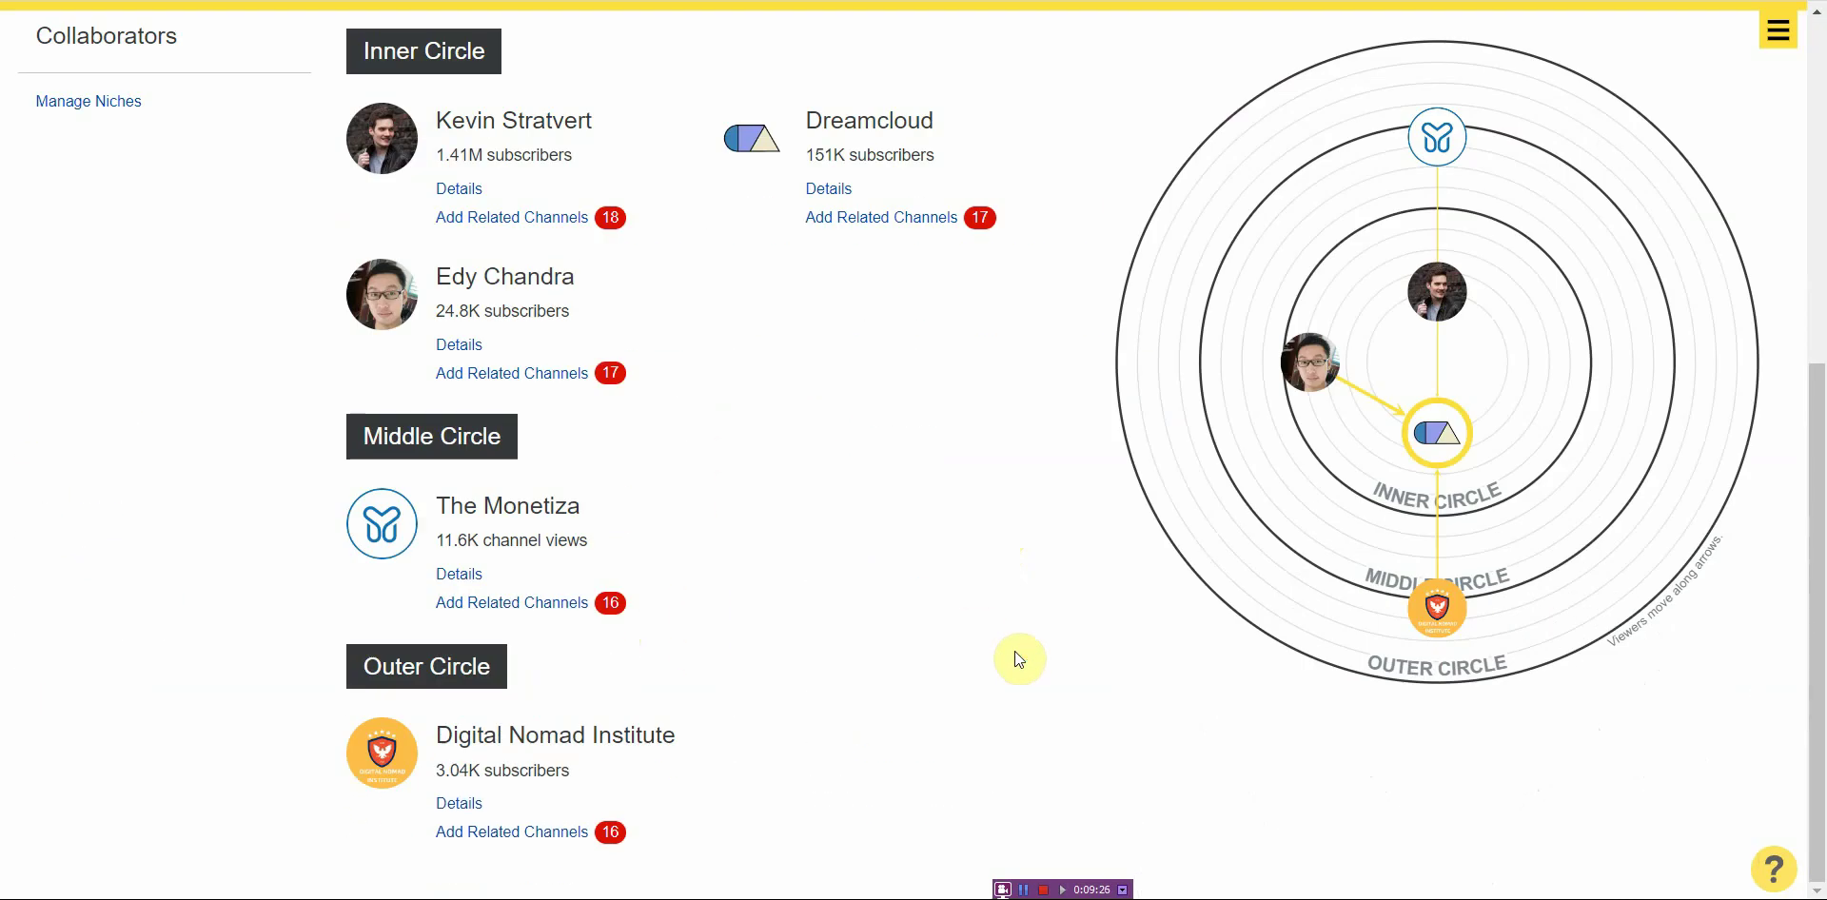
scroll(1017, 657, up, 6)
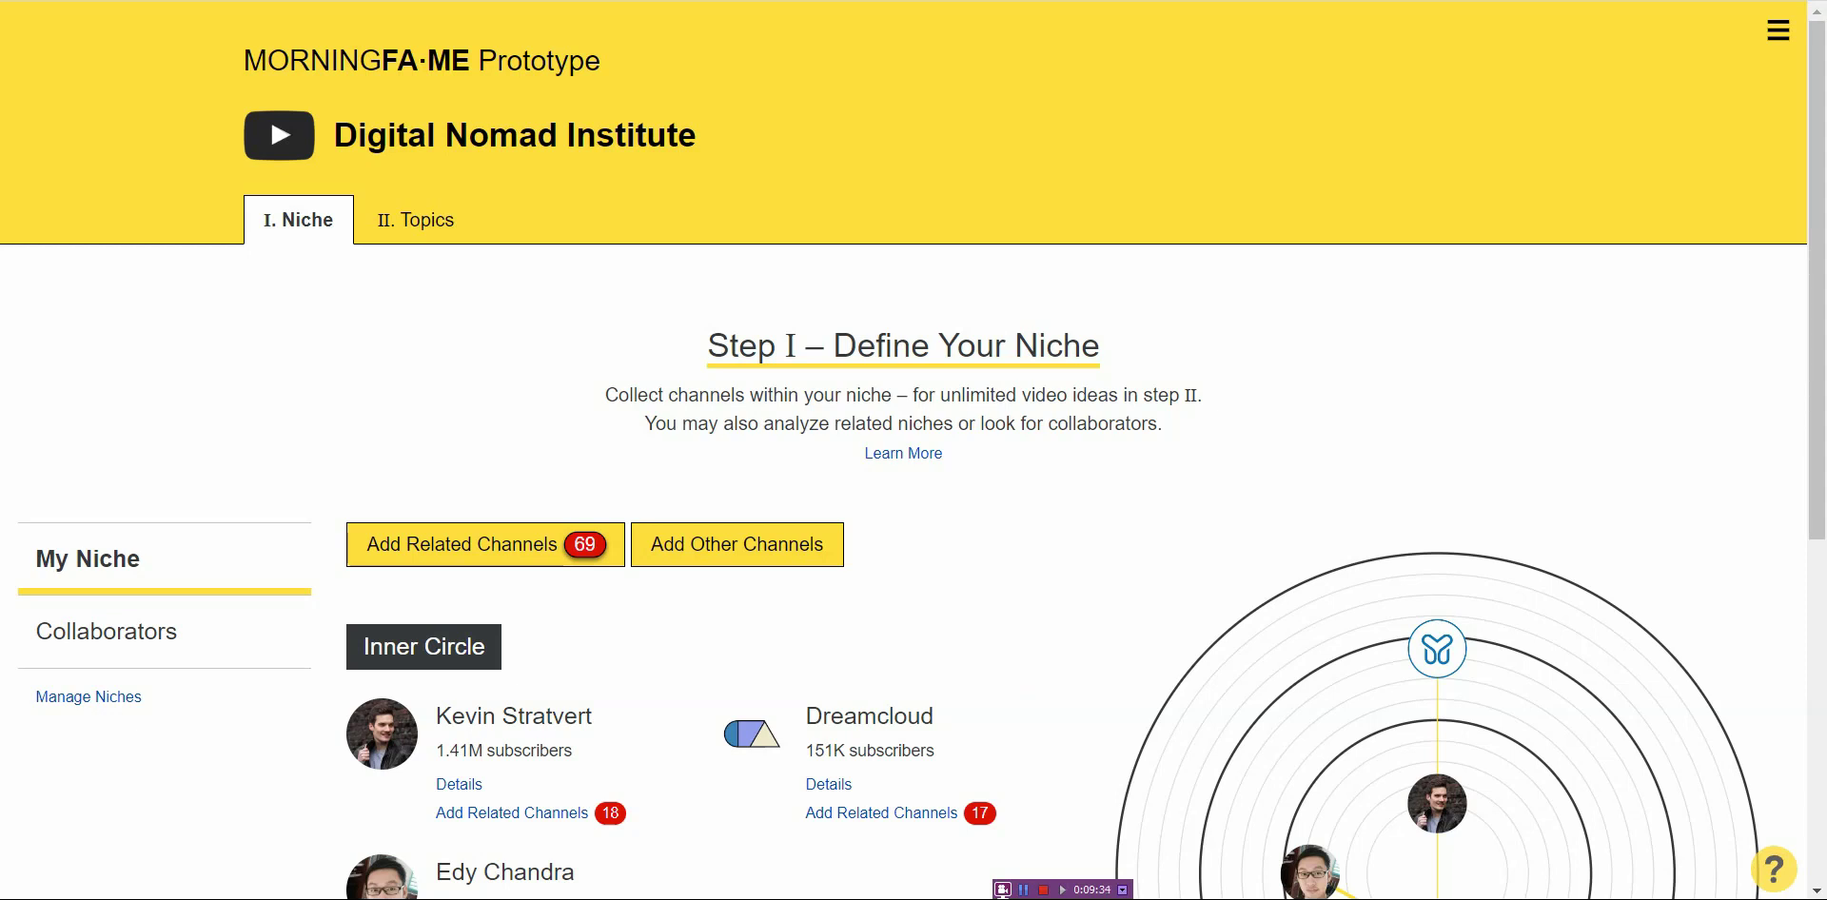
key(ctrl+Tab)
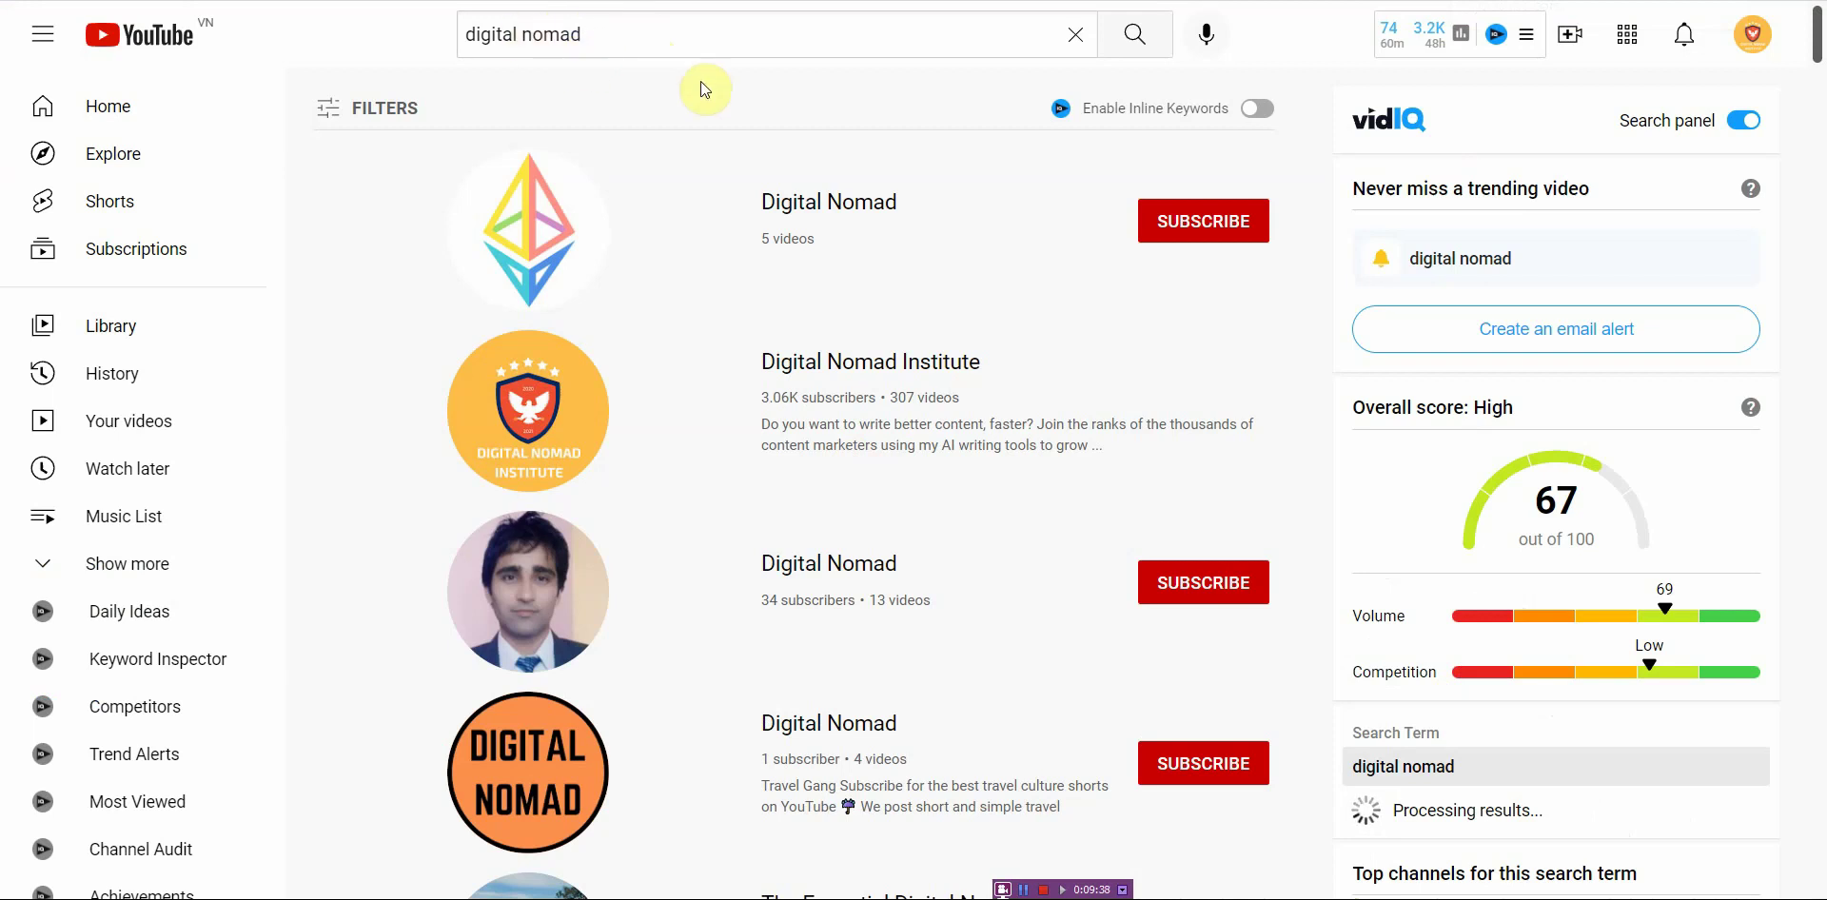
Step: Browse the YouTube 'digital nomad' channel list, then return to the Digital Nomad Institute niche page
scroll(797, 270, down, 10)
scroll(798, 270, down, 20)
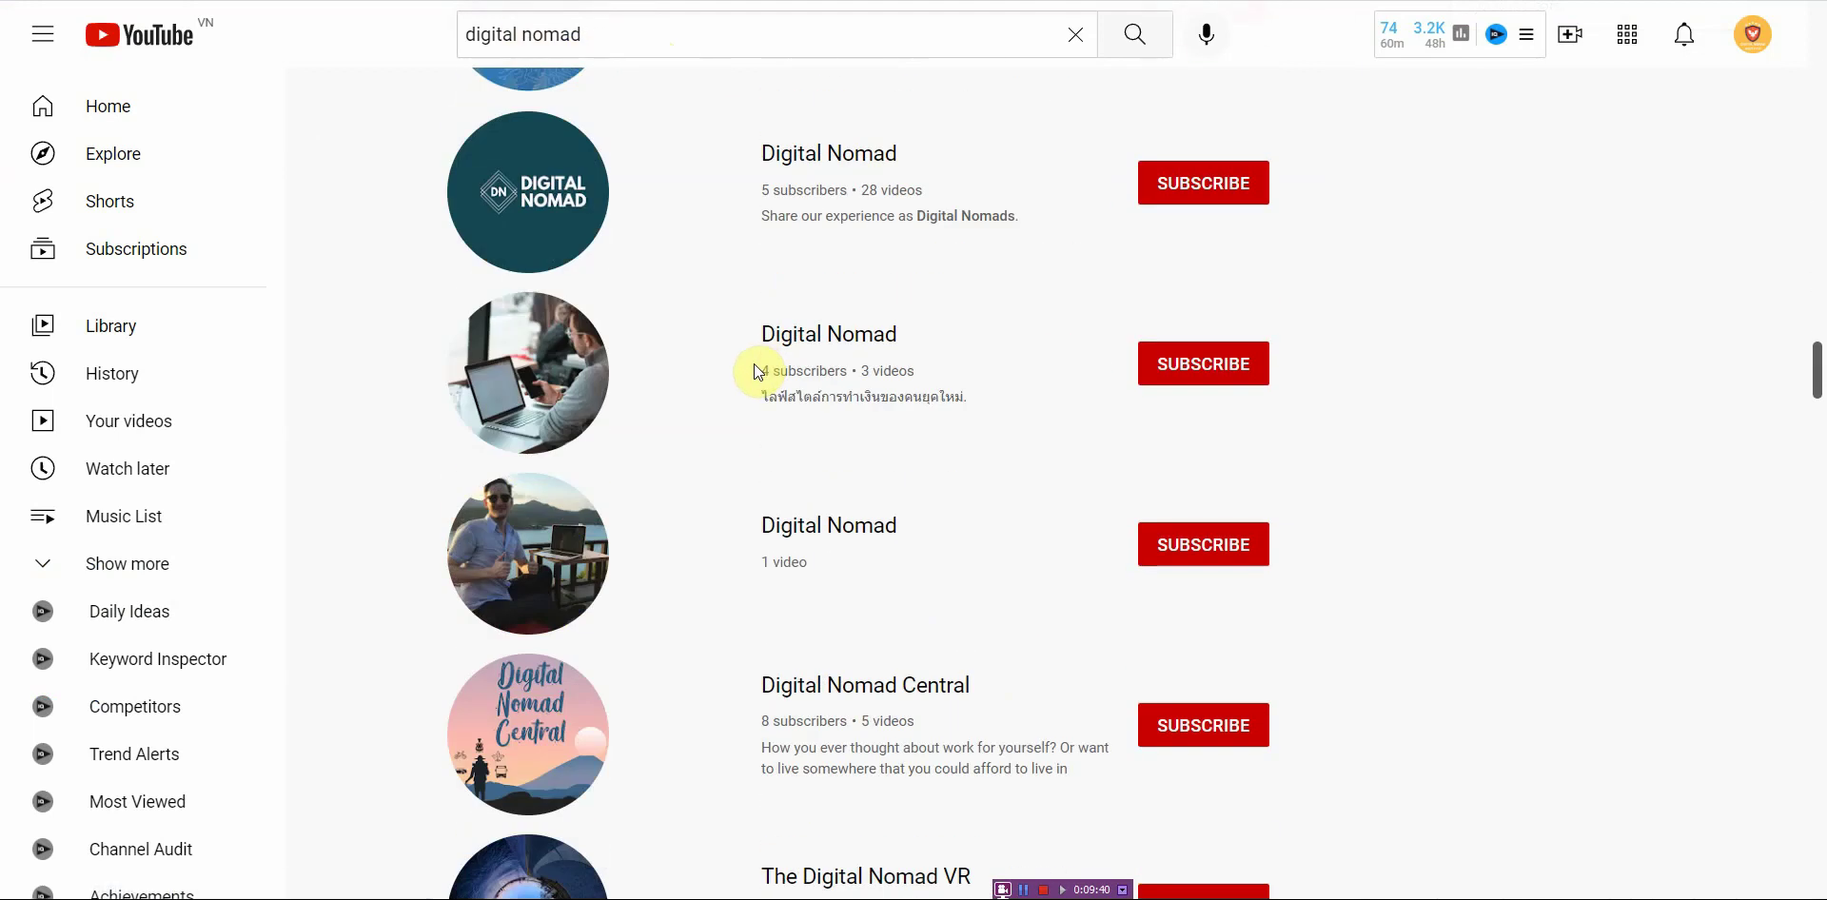
scroll(757, 392, up, 20)
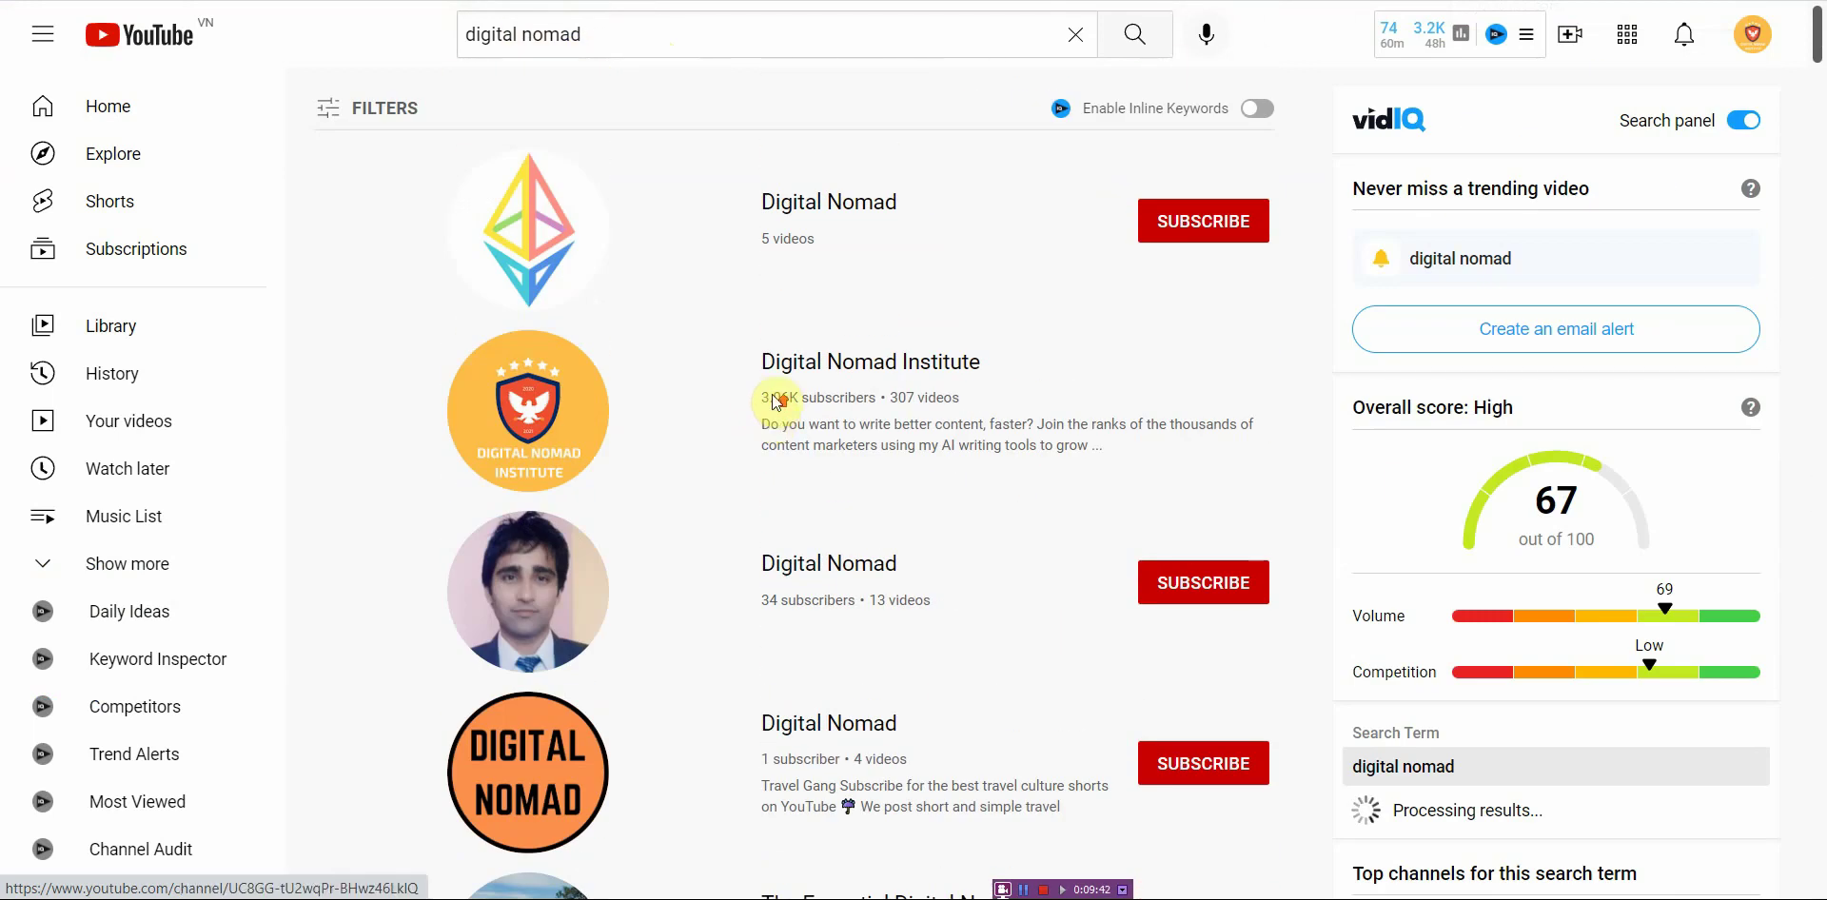
key(ctrl+Tab)
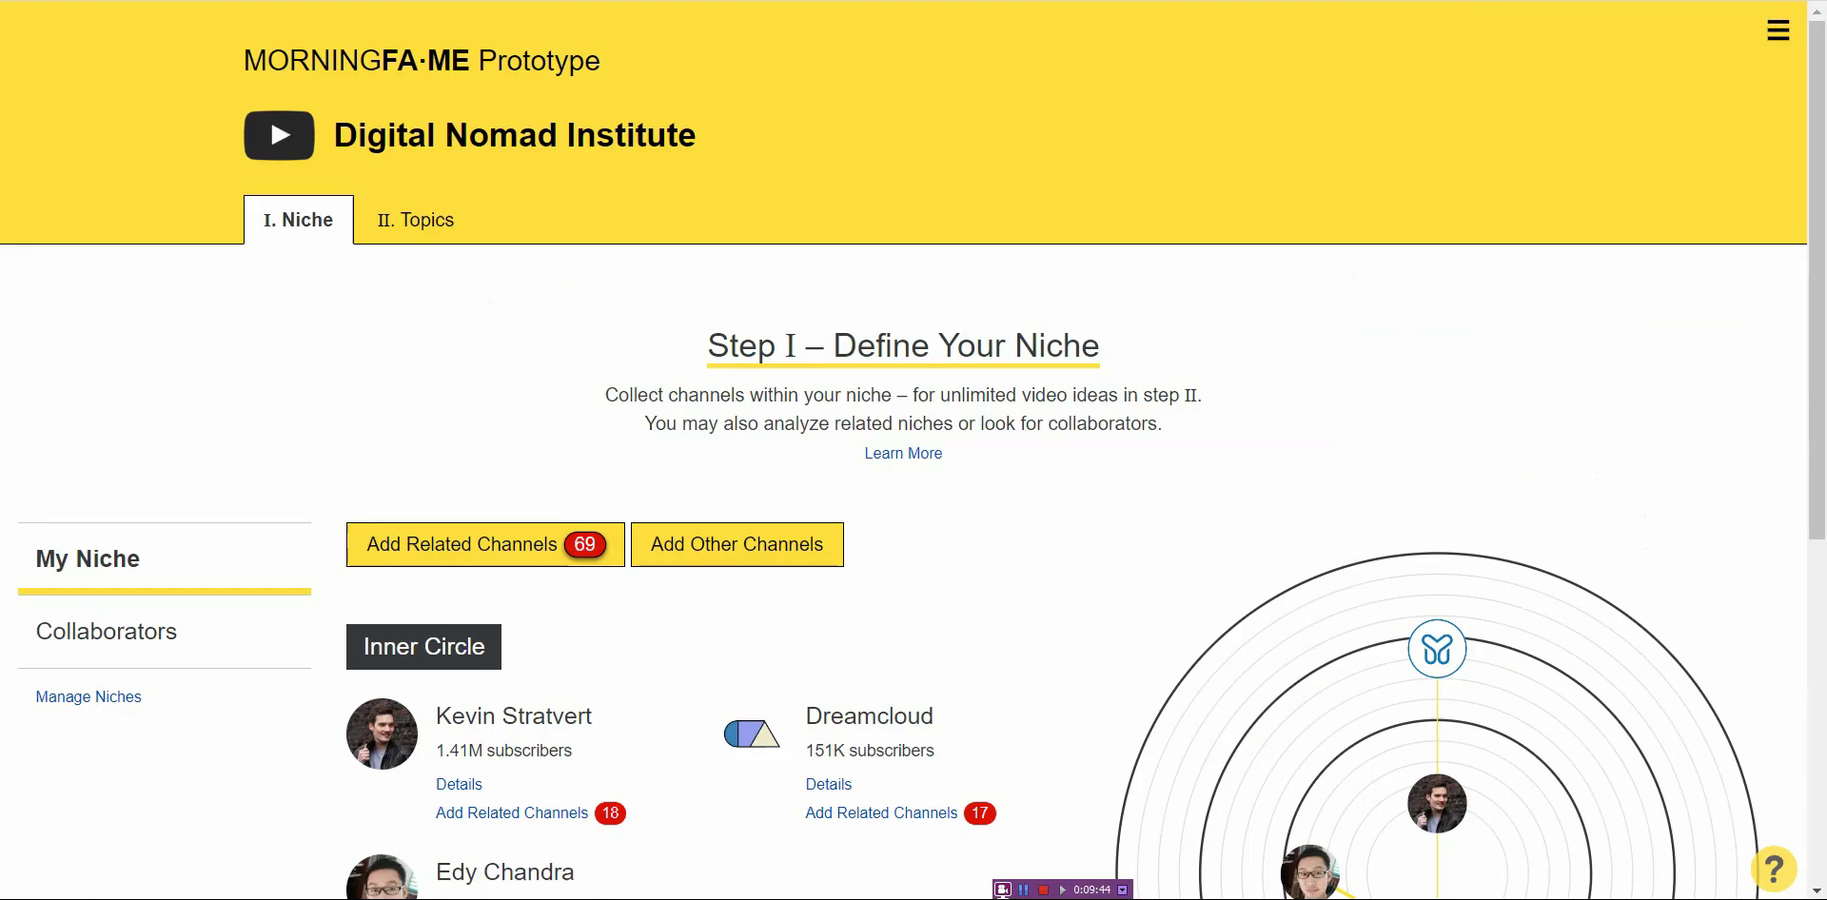
scroll(1418, 213, down, 6)
scroll(1418, 215, up, 6)
scroll(1416, 246, down, 6)
scroll(1421, 284, up, 6)
scroll(1421, 286, down, 6)
scroll(1422, 299, up, 6)
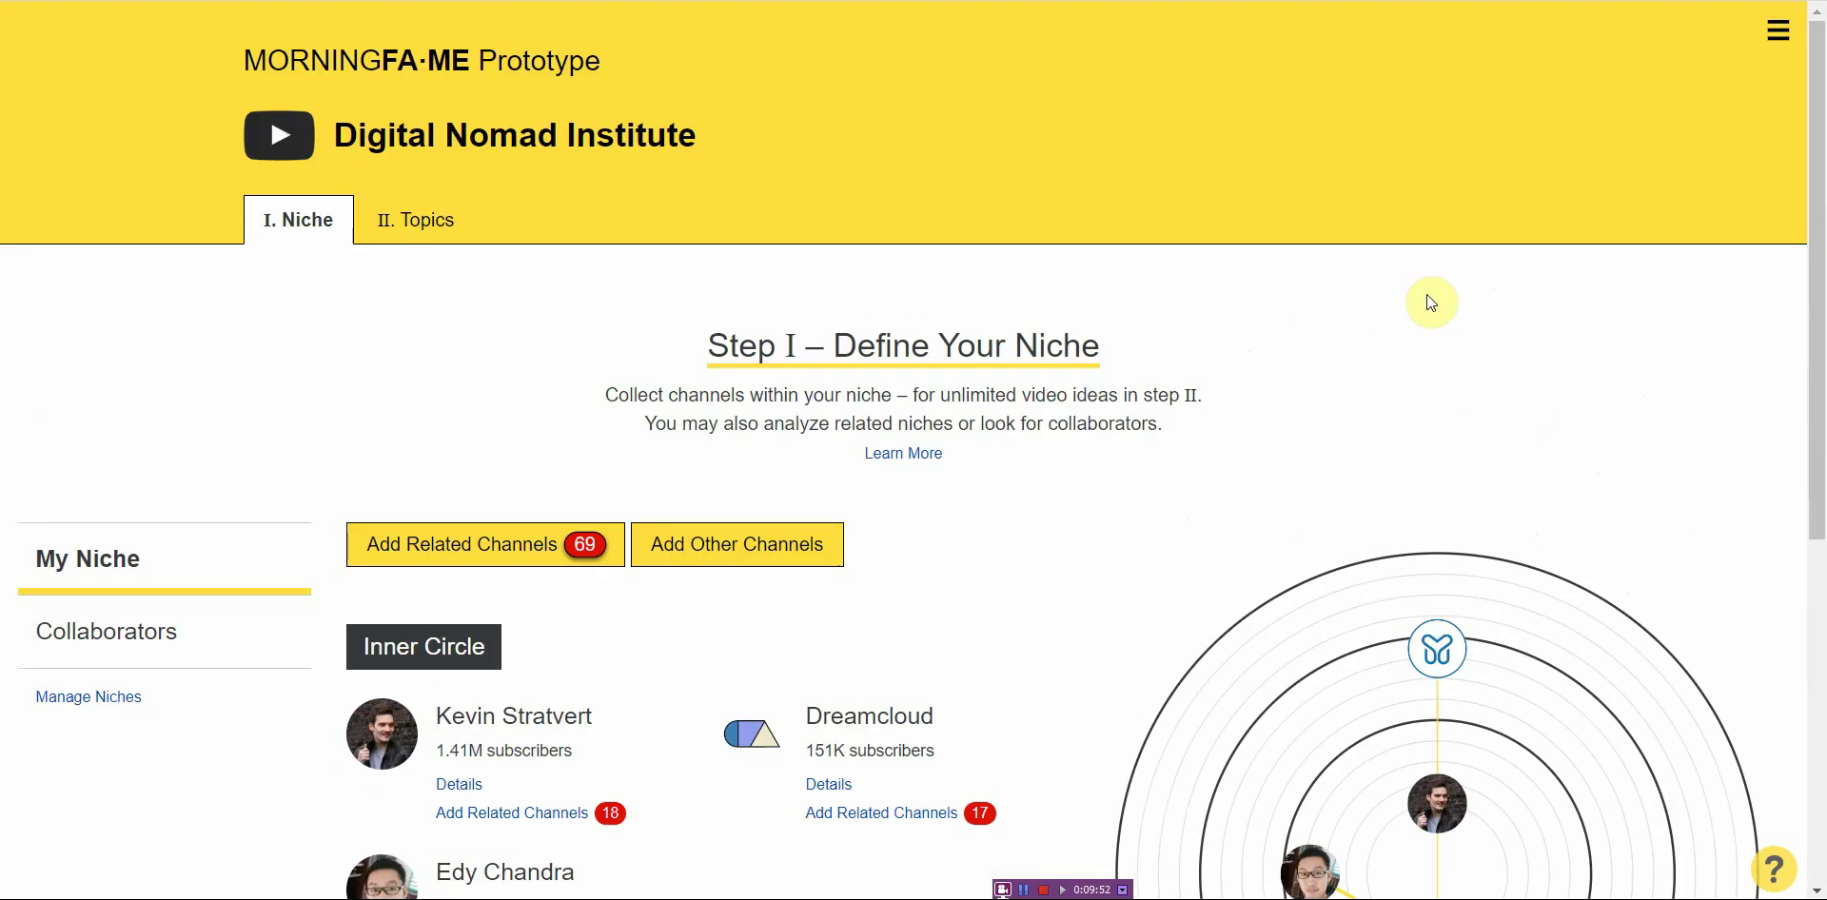
scroll(1432, 302, down, 6)
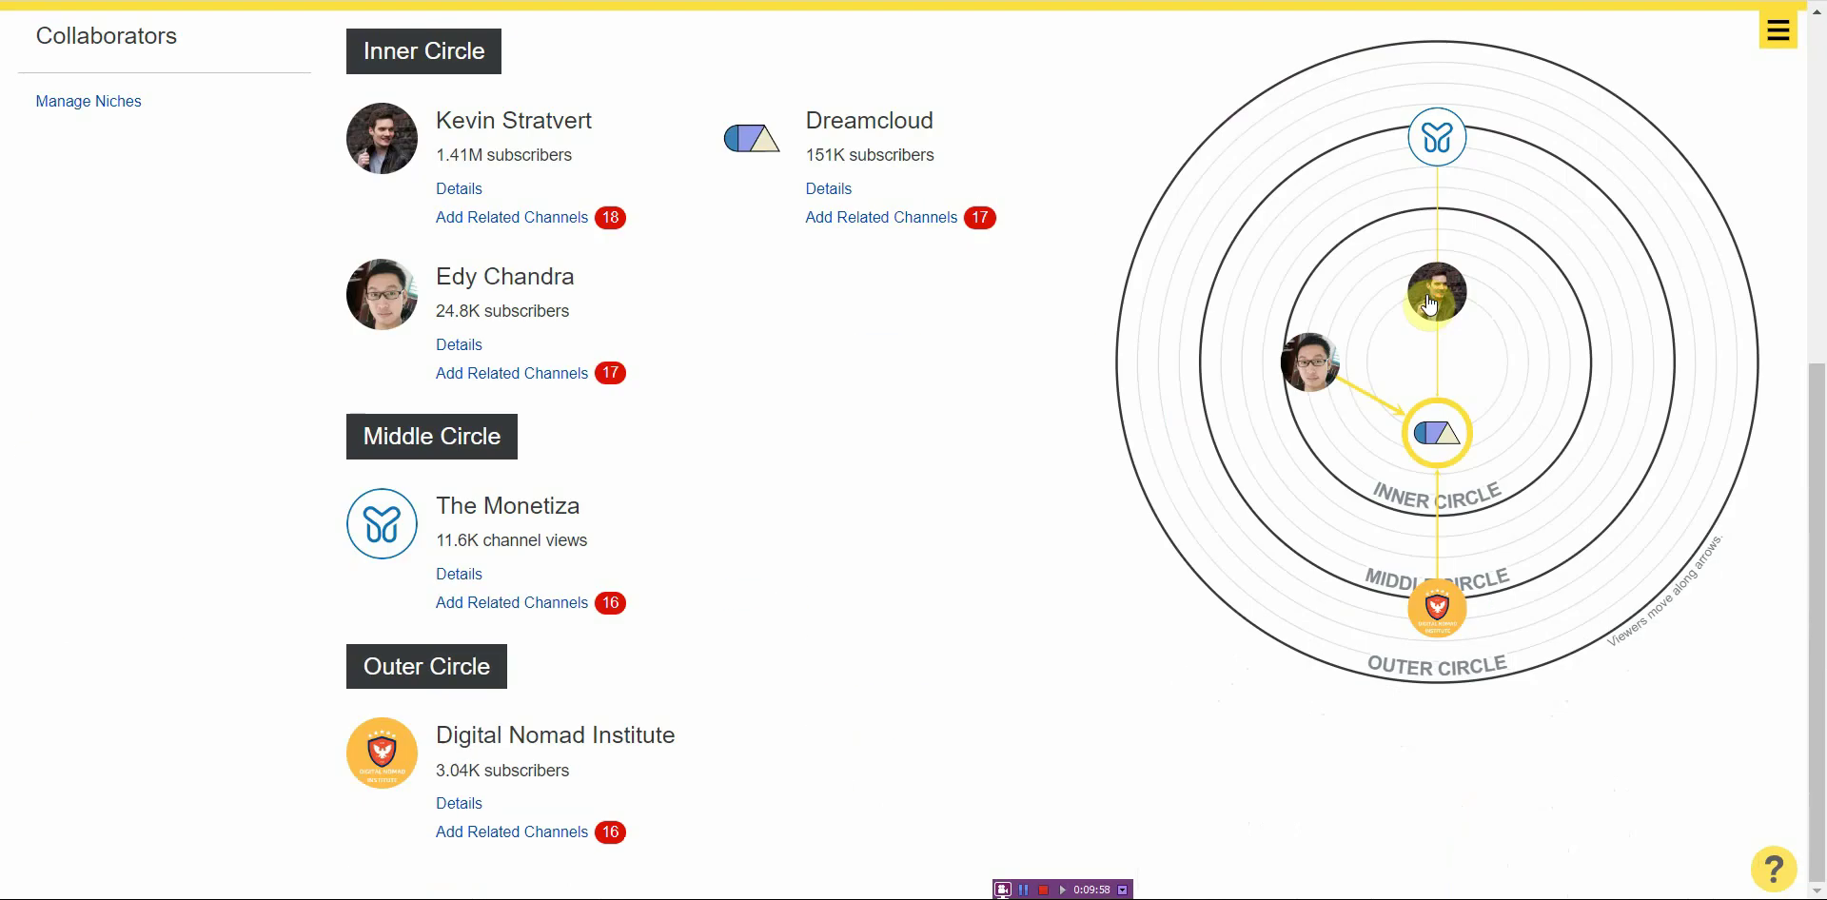
scroll(1429, 302, up, 6)
scroll(1432, 324, down, 6)
scroll(1429, 333, up, 6)
scroll(1429, 335, down, 6)
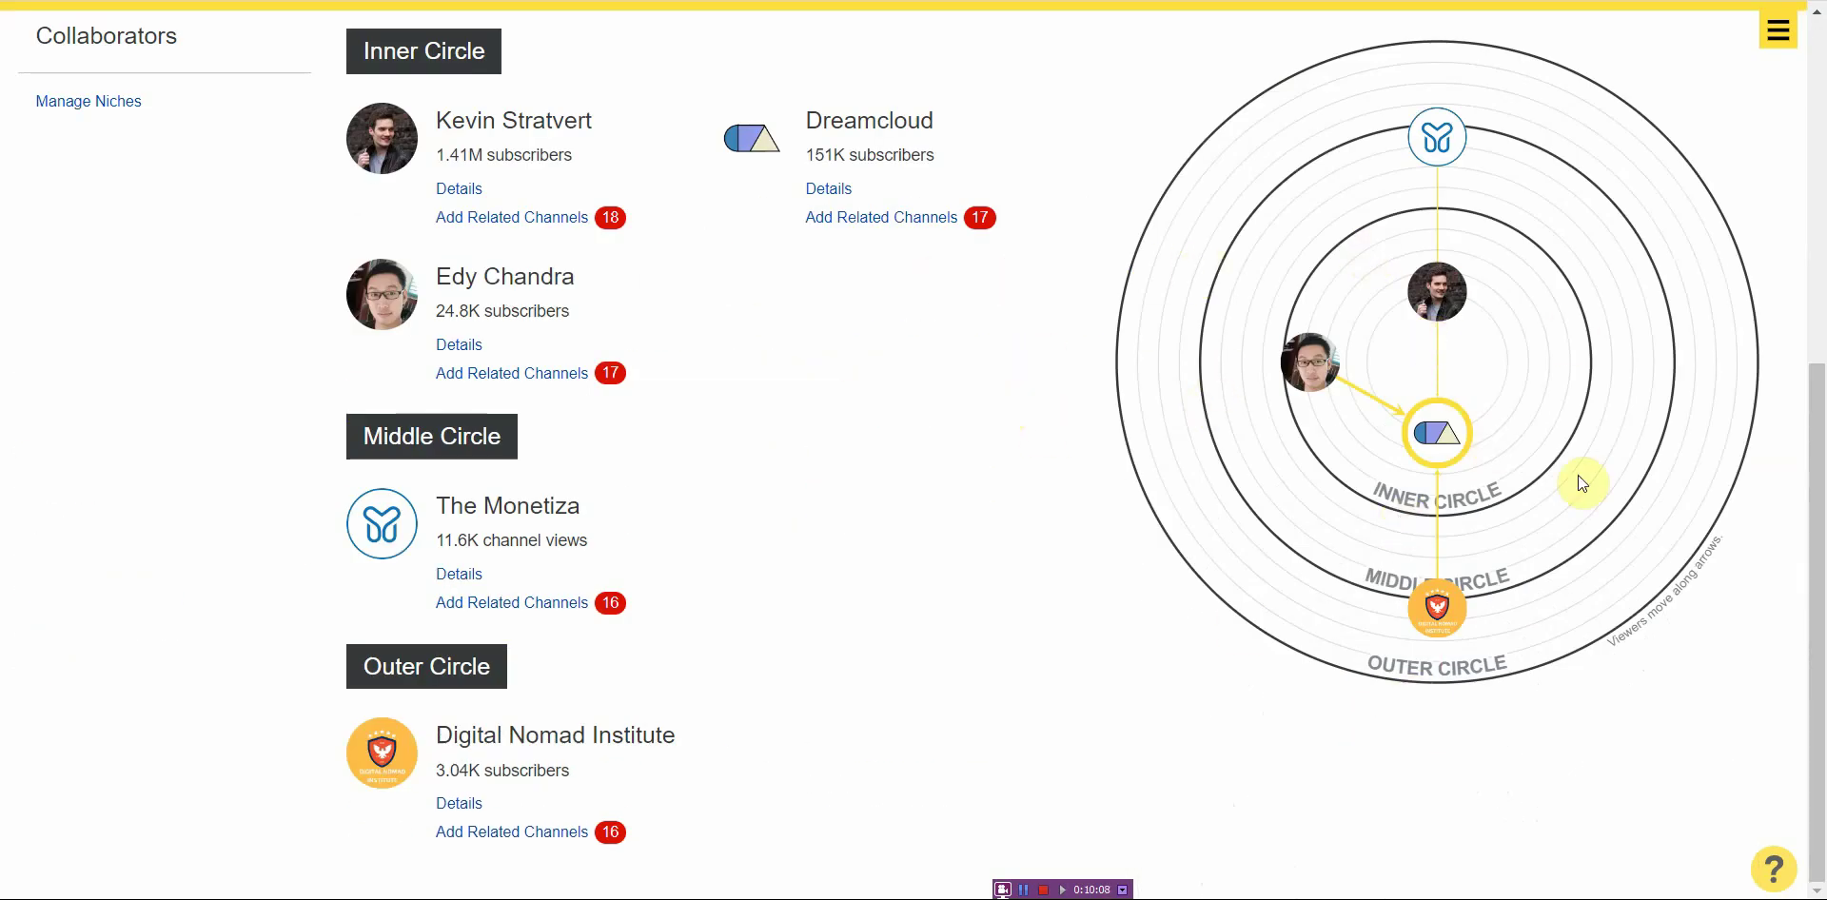
scroll(1266, 471, up, 6)
scroll(1265, 485, down, 6)
scroll(1266, 486, up, 6)
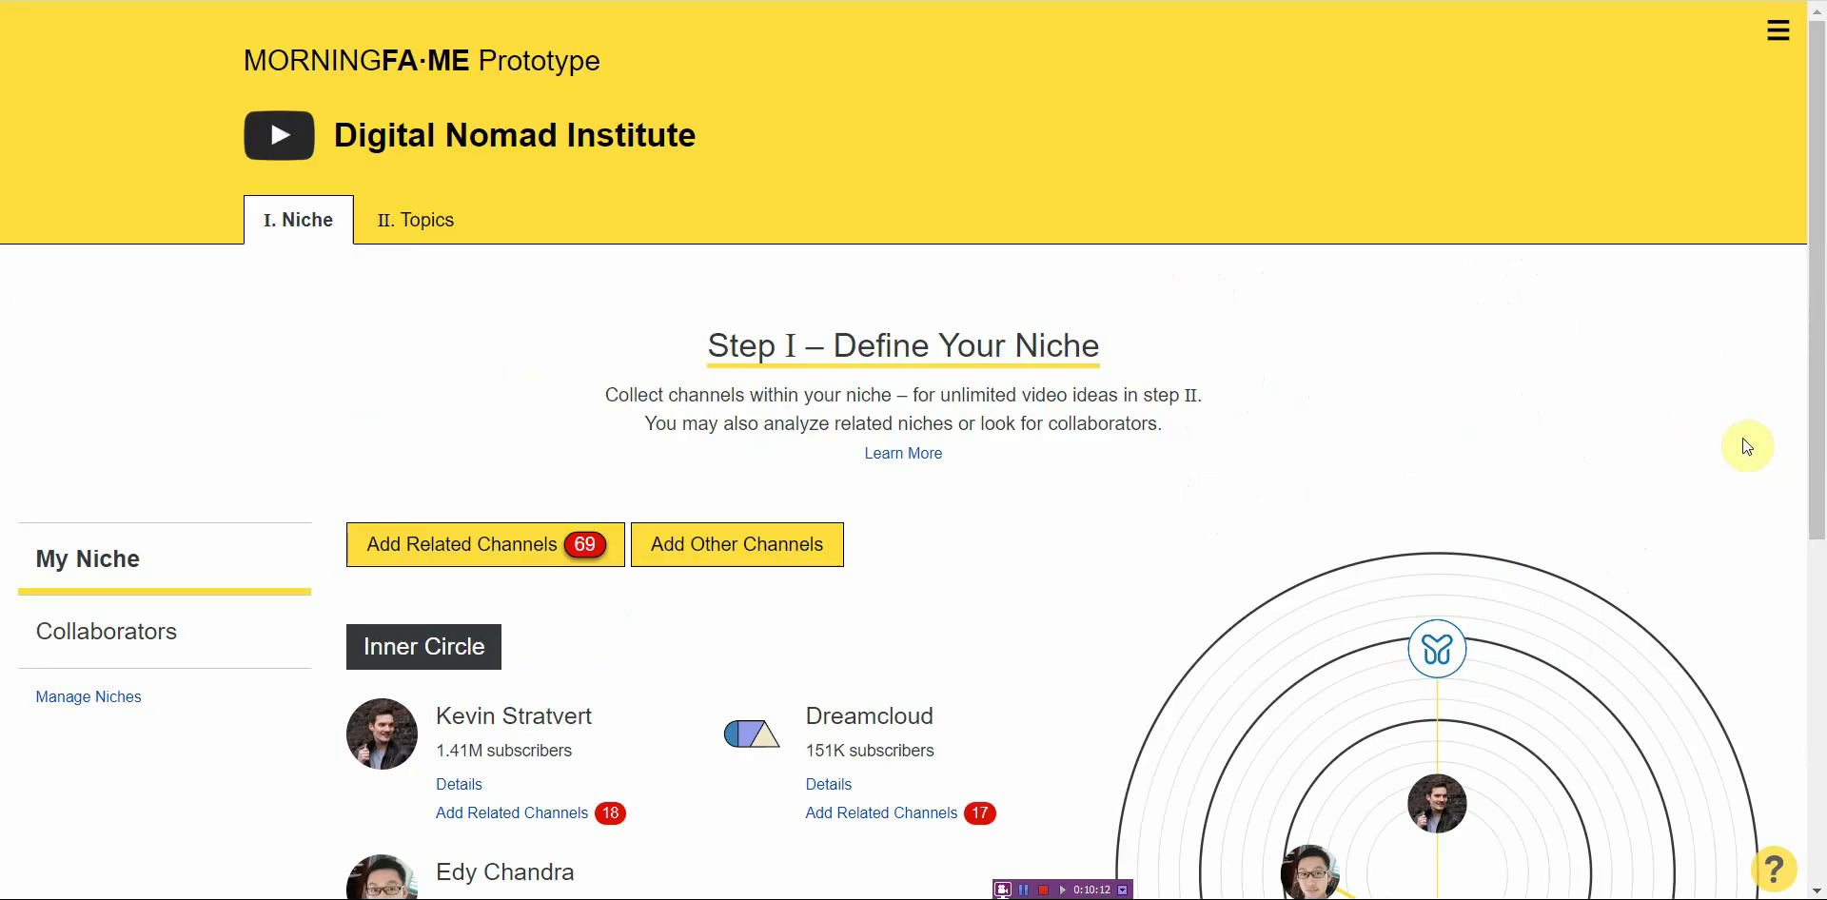
drag(1812, 448, 1792, 709)
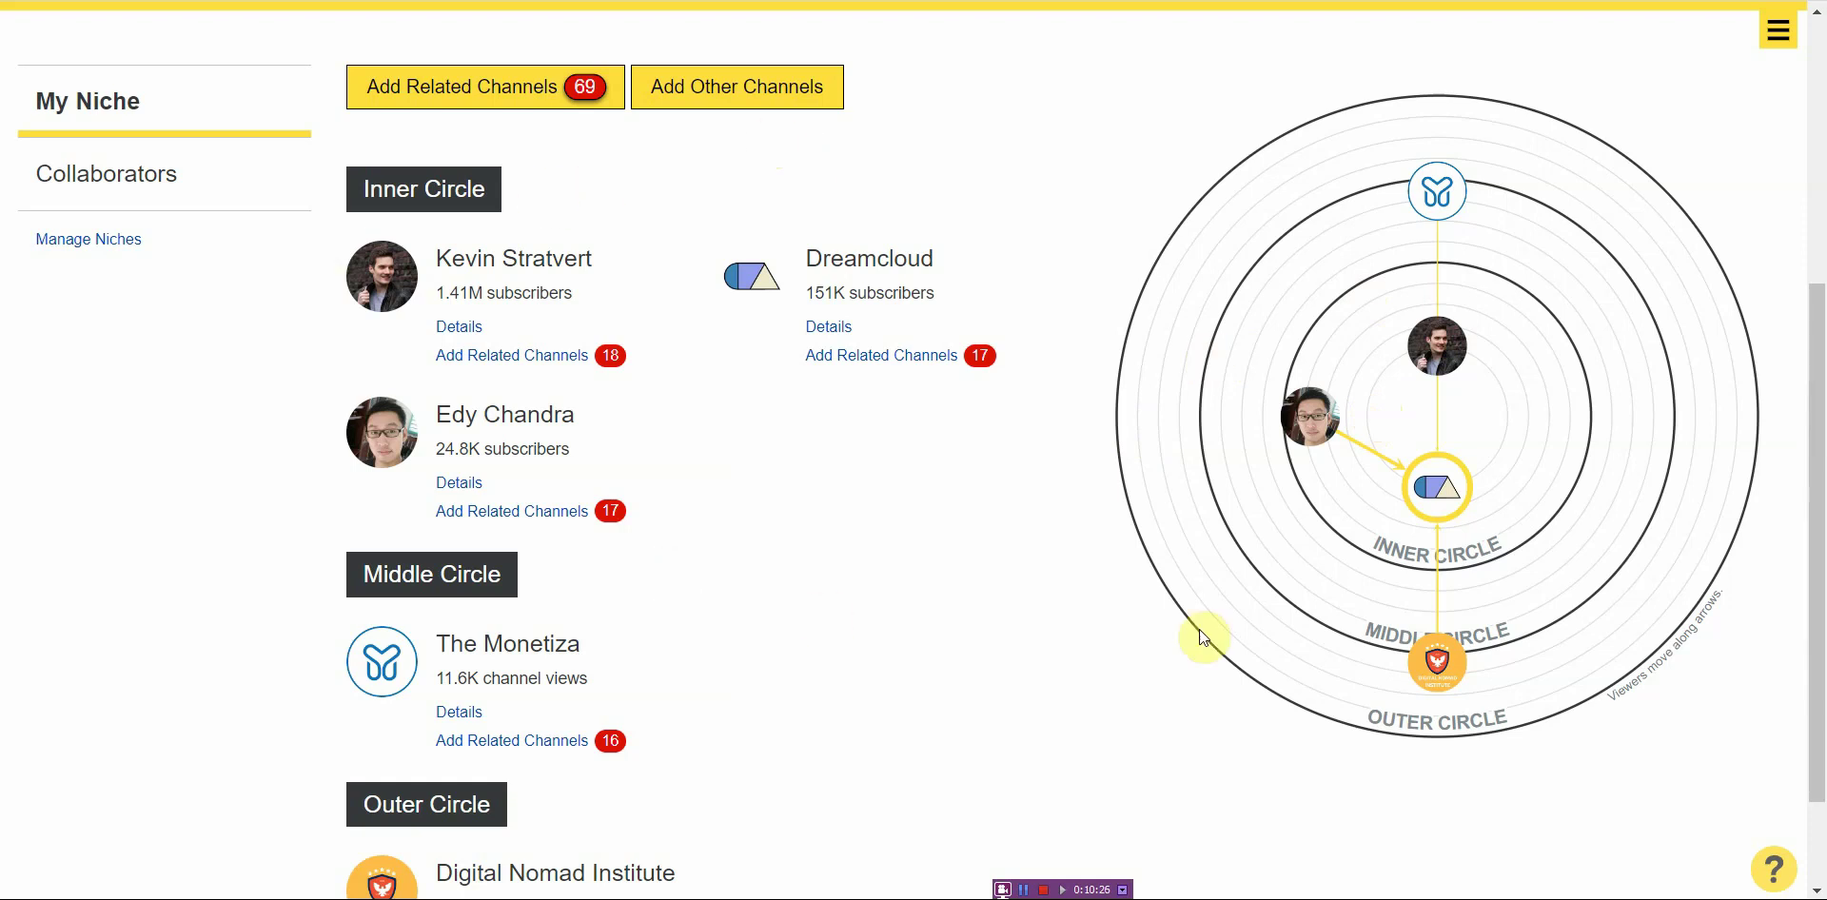
drag(1815, 497, 1819, 202)
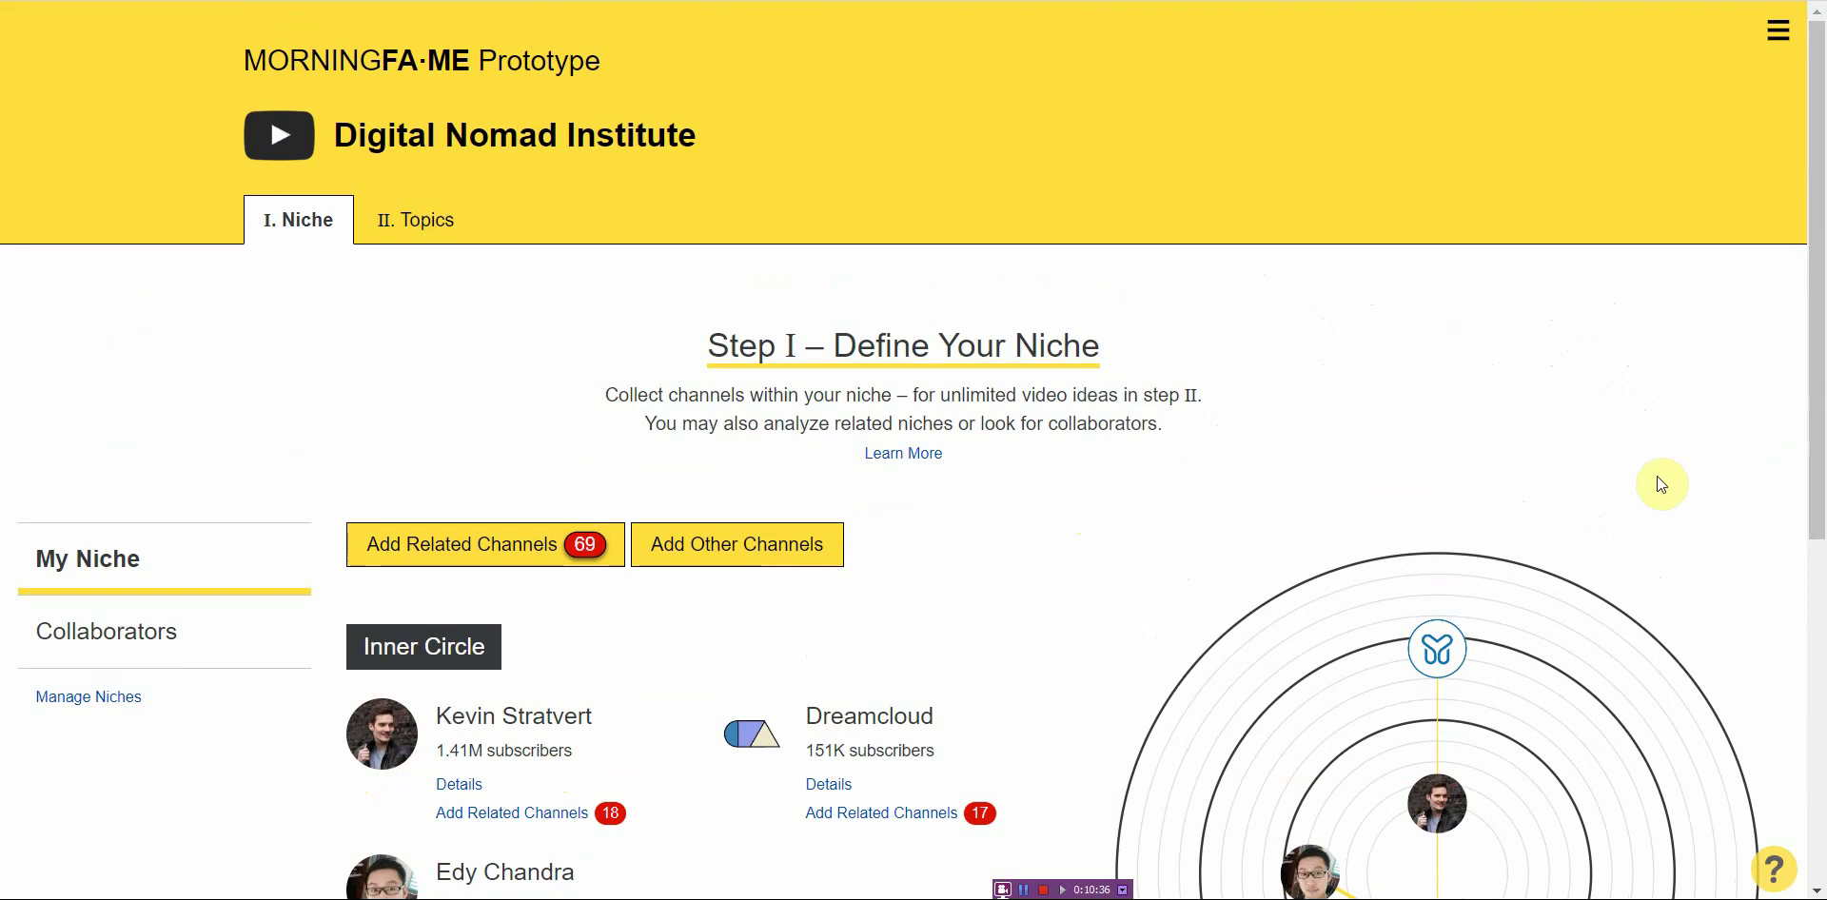
drag(1819, 495, 1819, 661)
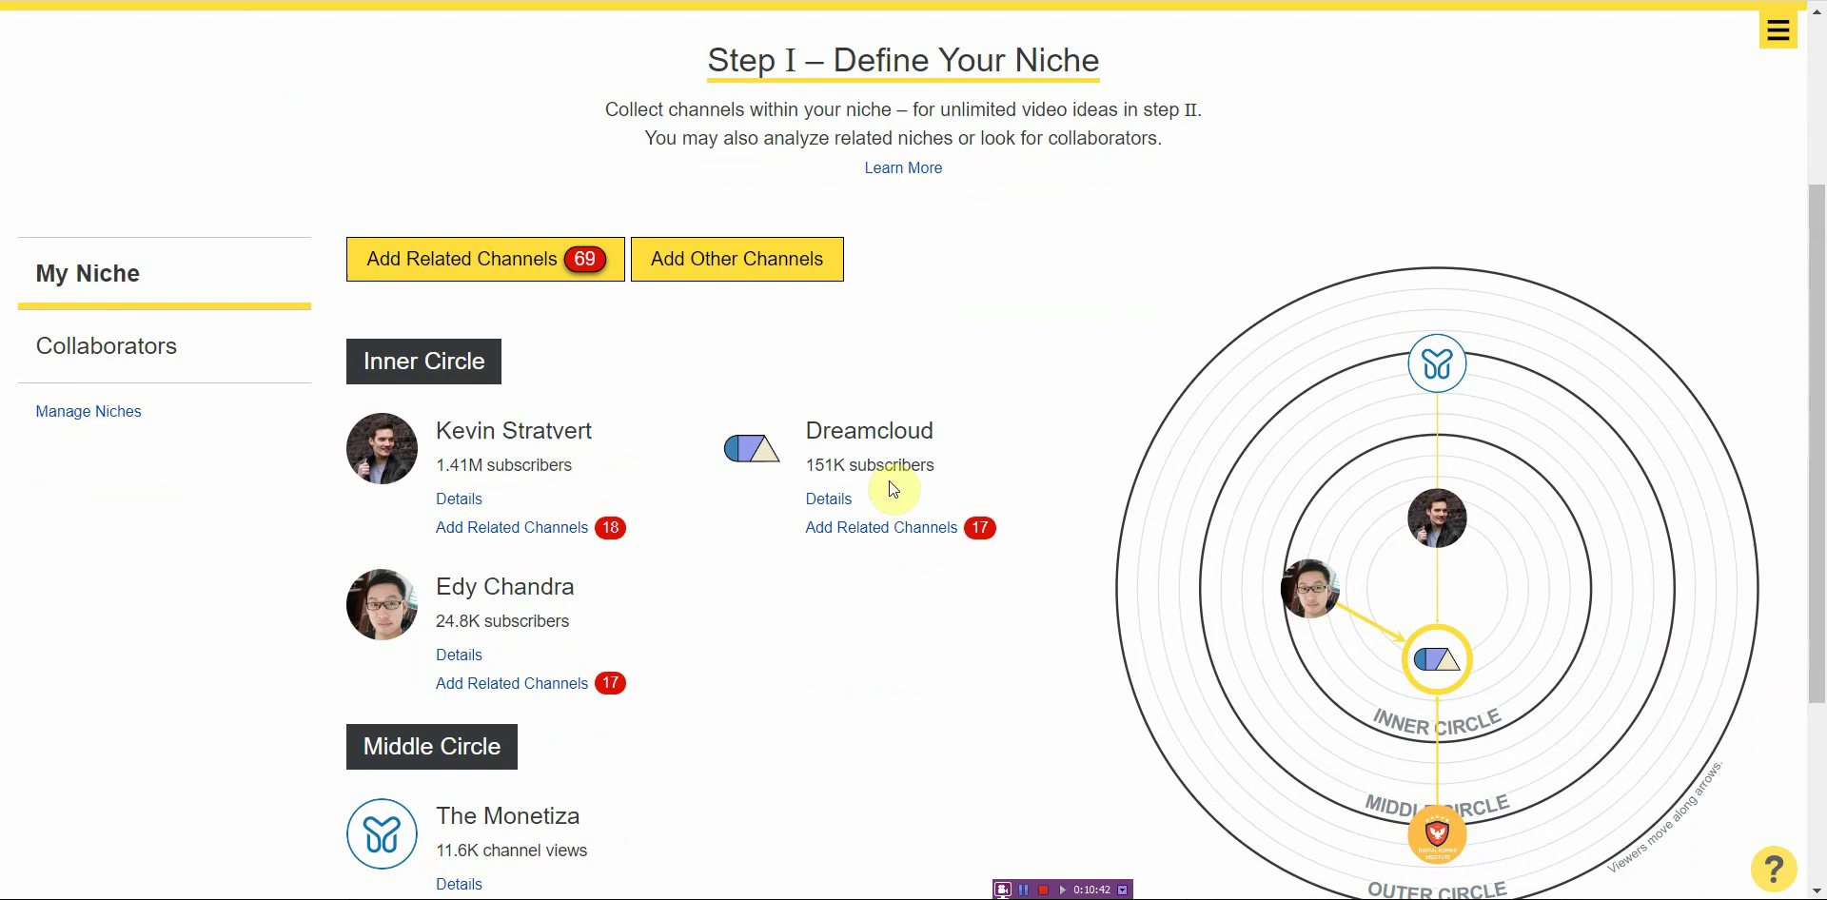
drag(1818, 324, 1820, 482)
drag(1816, 541, 1819, 122)
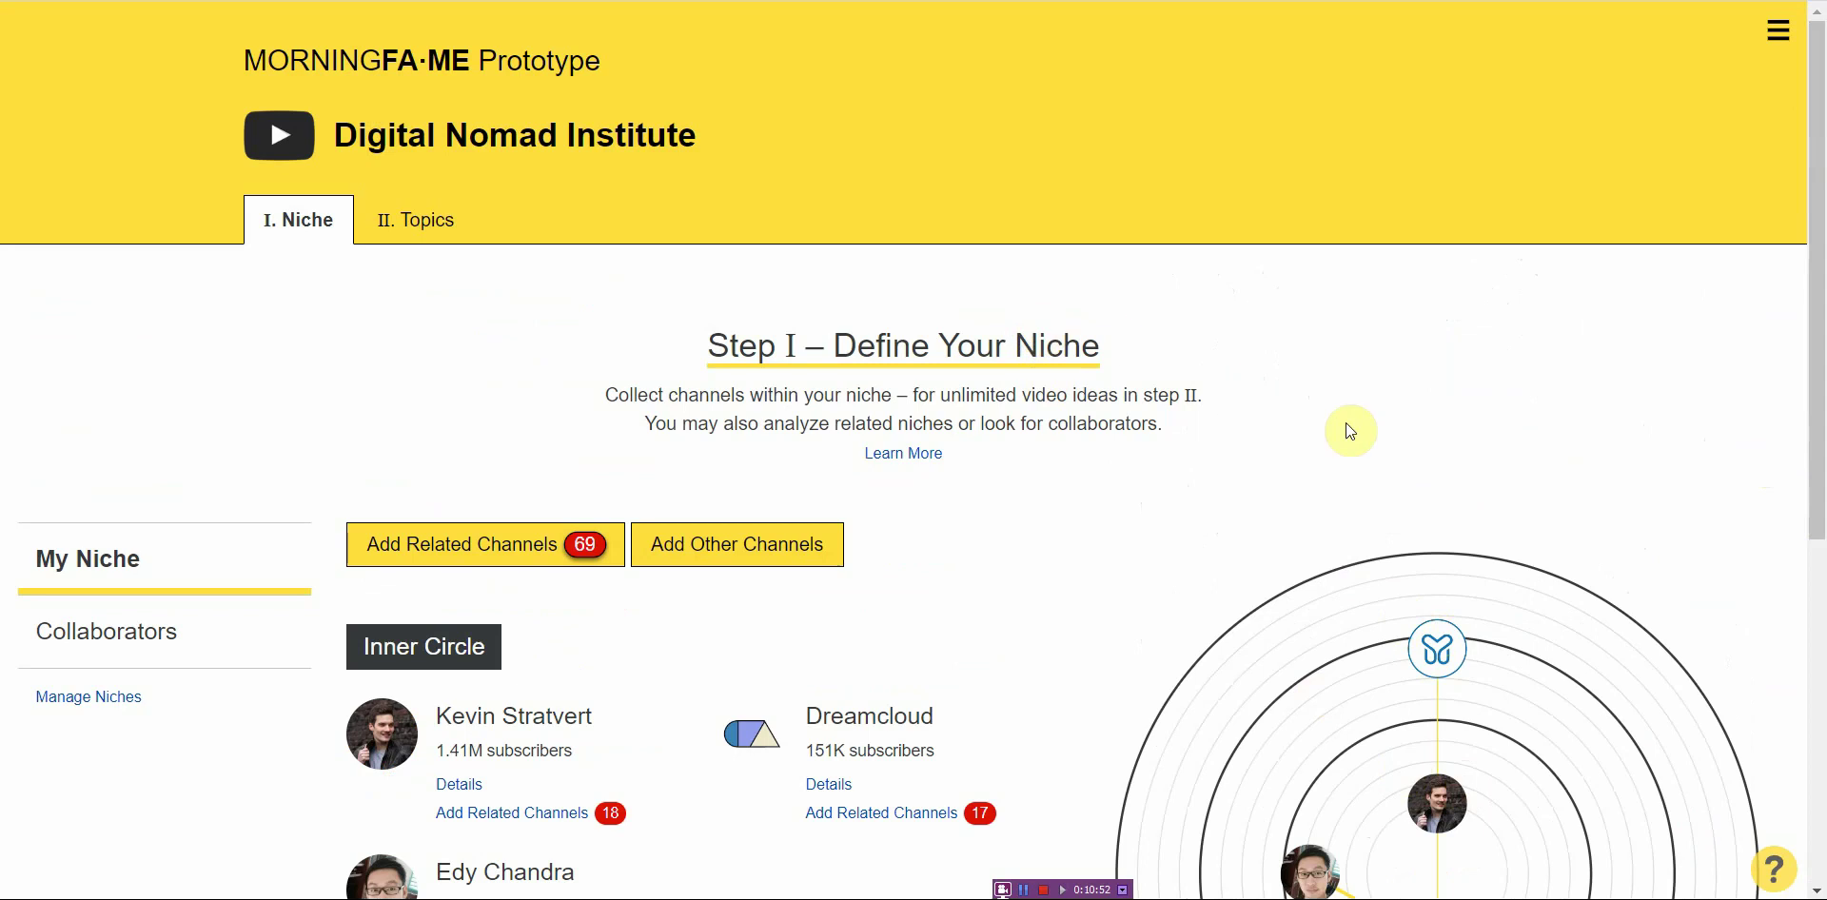
drag(1812, 377, 1800, 299)
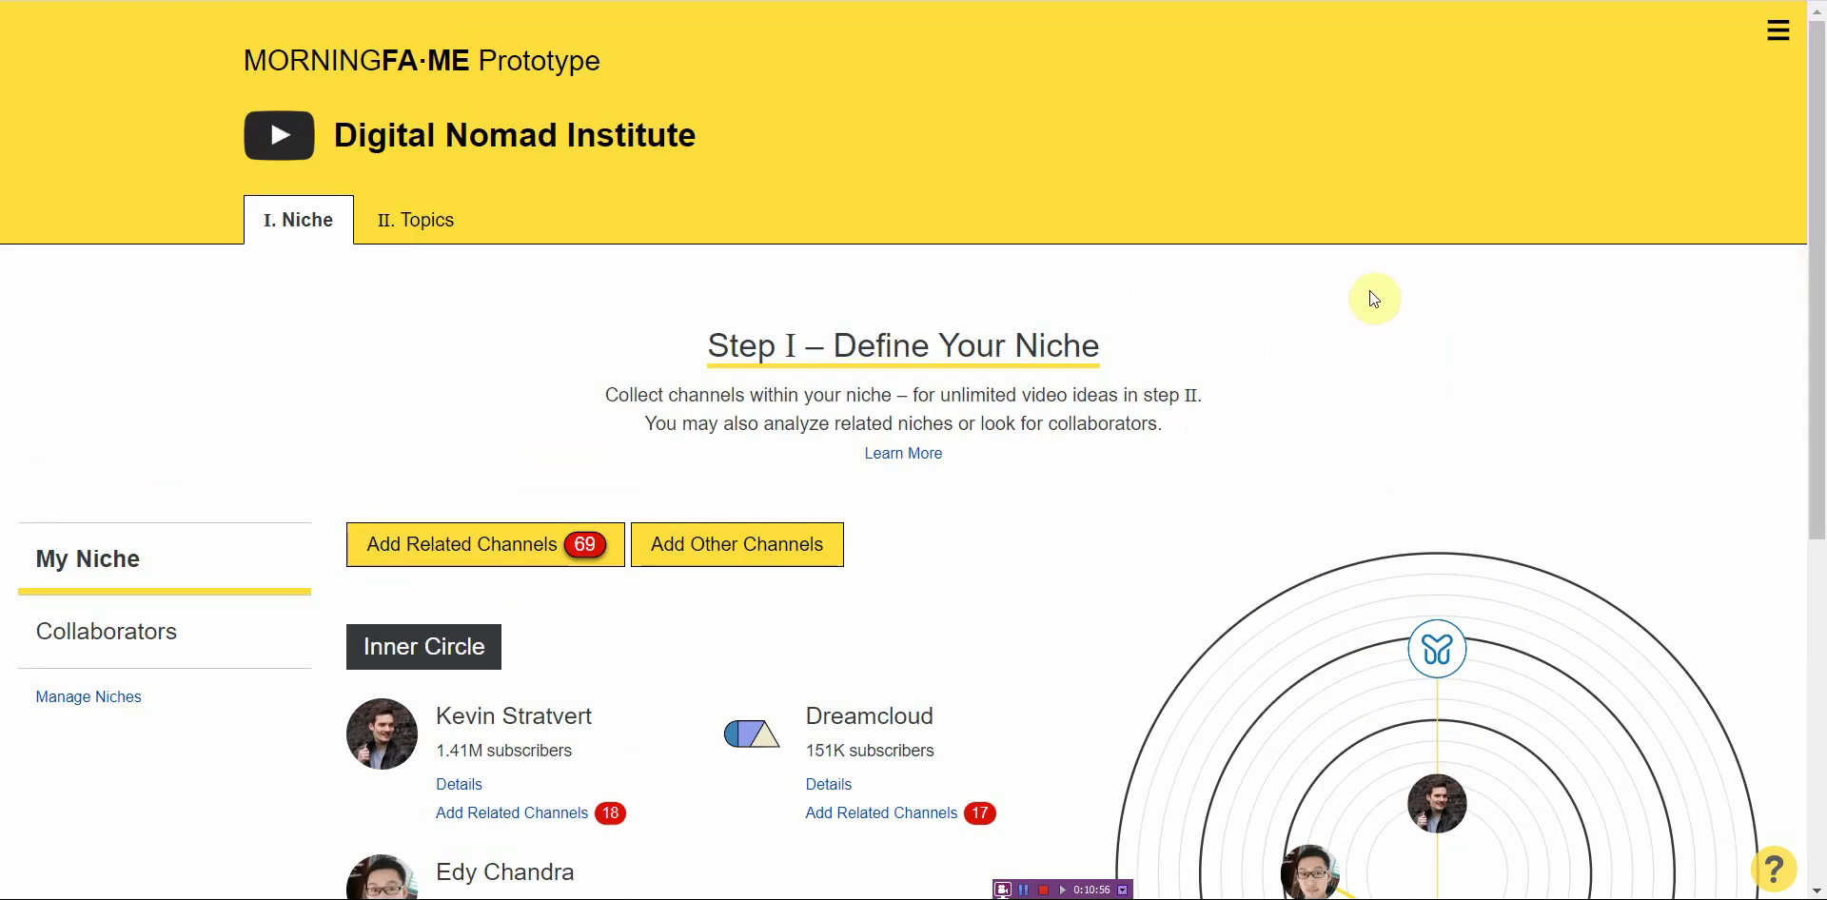